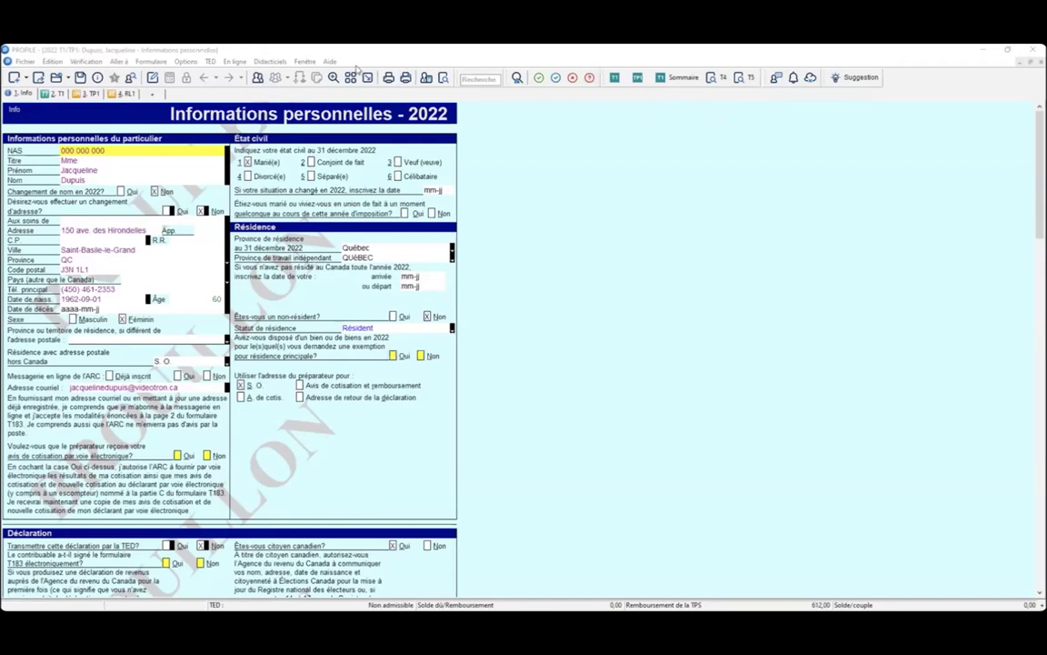
Check the installed ProFile version information and look at the available online update commands
click(330, 62)
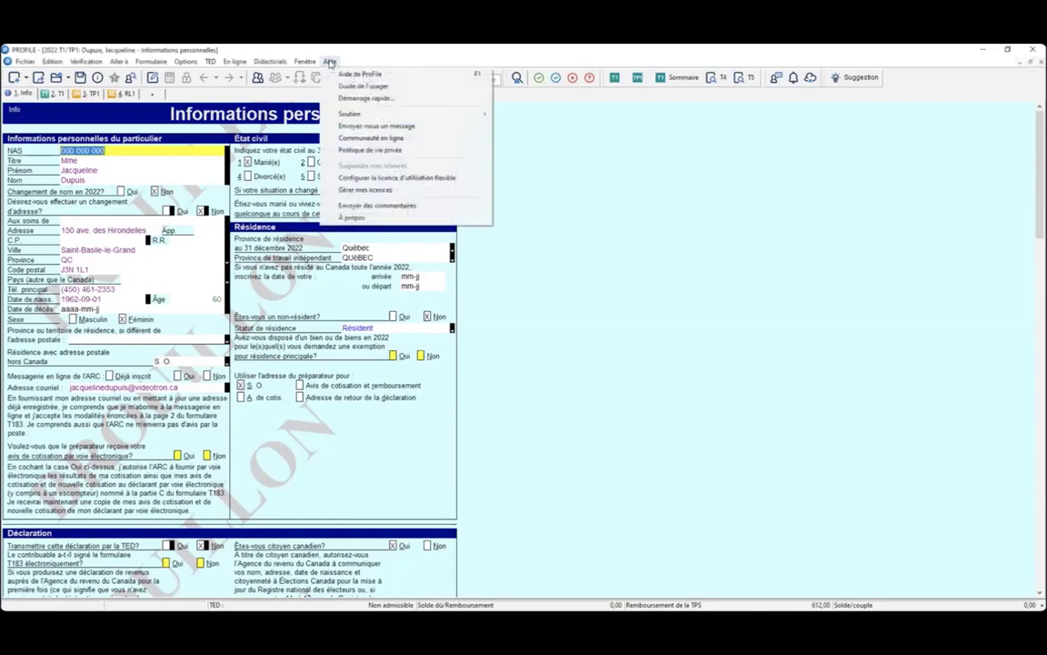
click(363, 220)
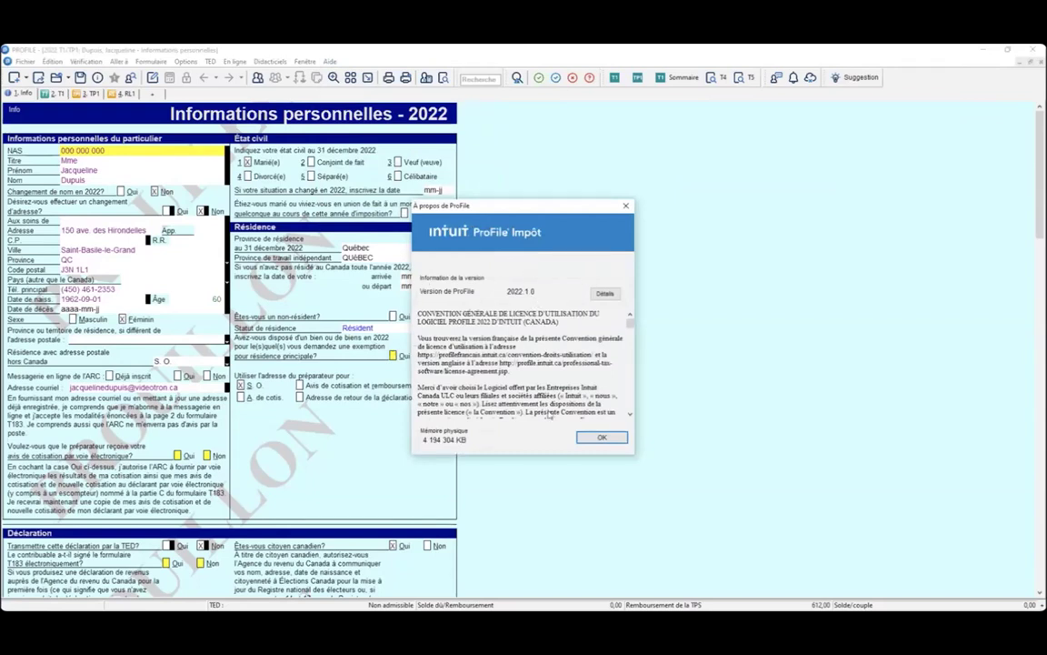
click(601, 439)
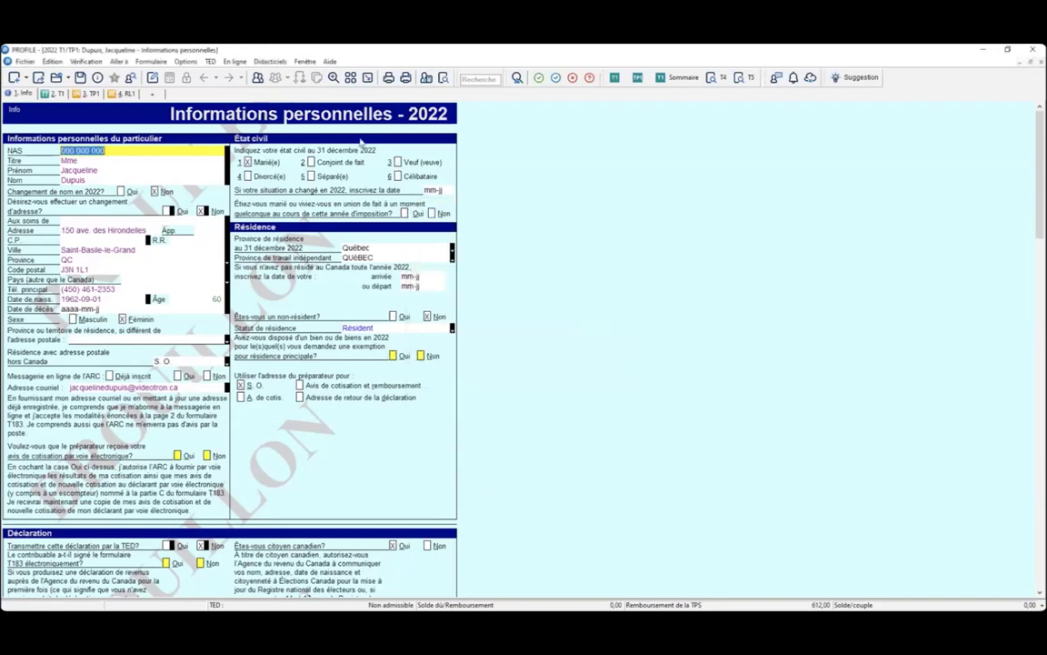
click(233, 62)
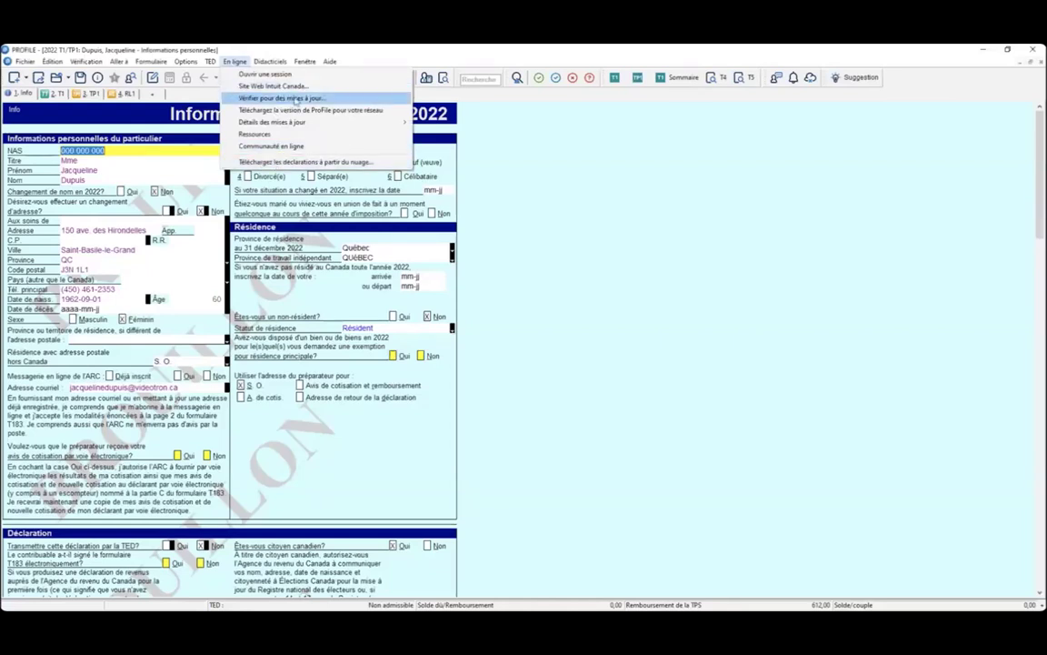
click(669, 283)
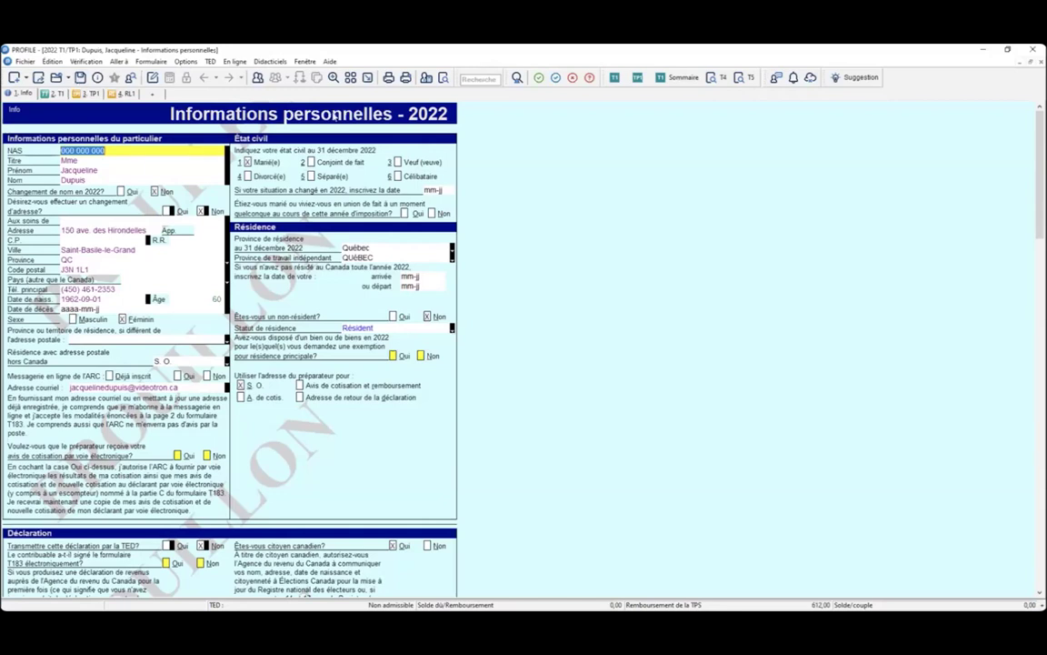
View the registered ProFile licences and their status in the licence manager, and close it
click(331, 62)
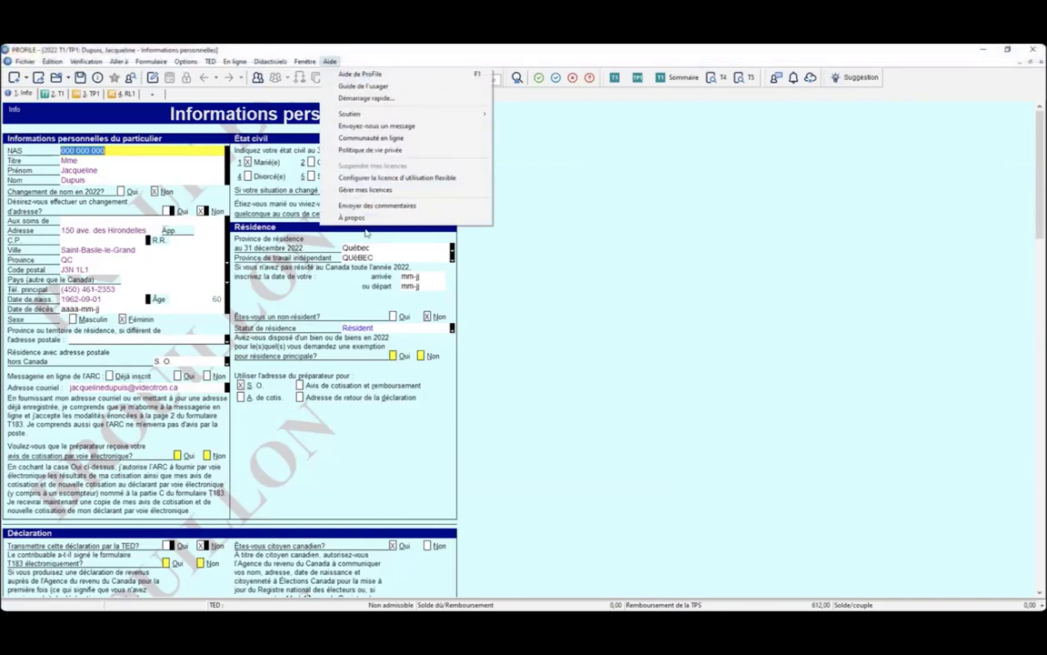
click(380, 193)
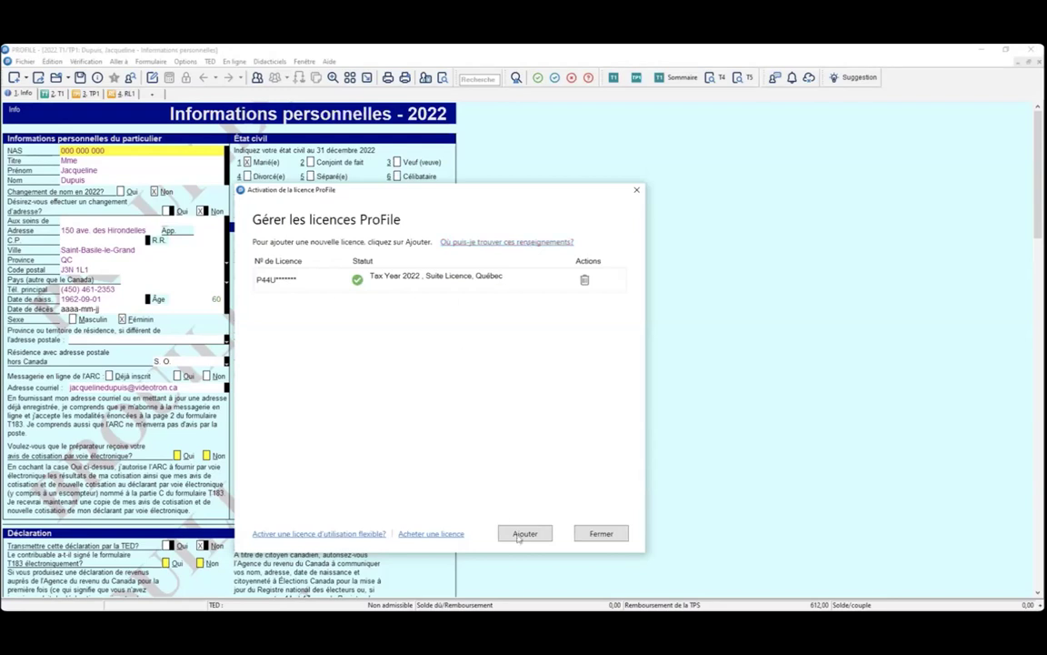
click(590, 536)
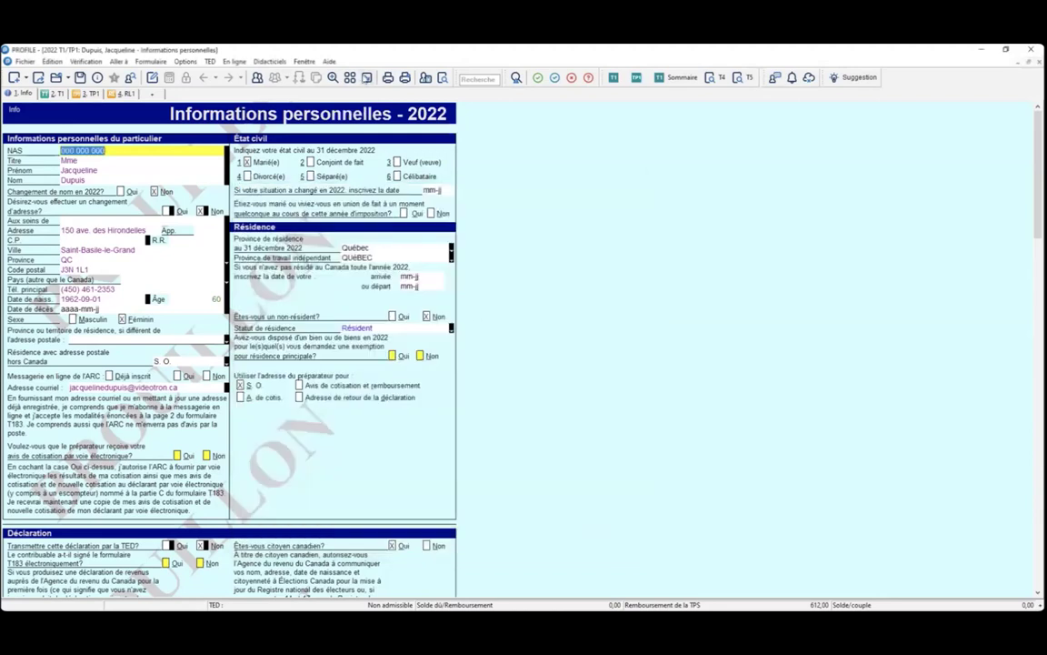
Preview the flexible-use licence settings by enabling the licence on this computer, and close them without saving
click(328, 61)
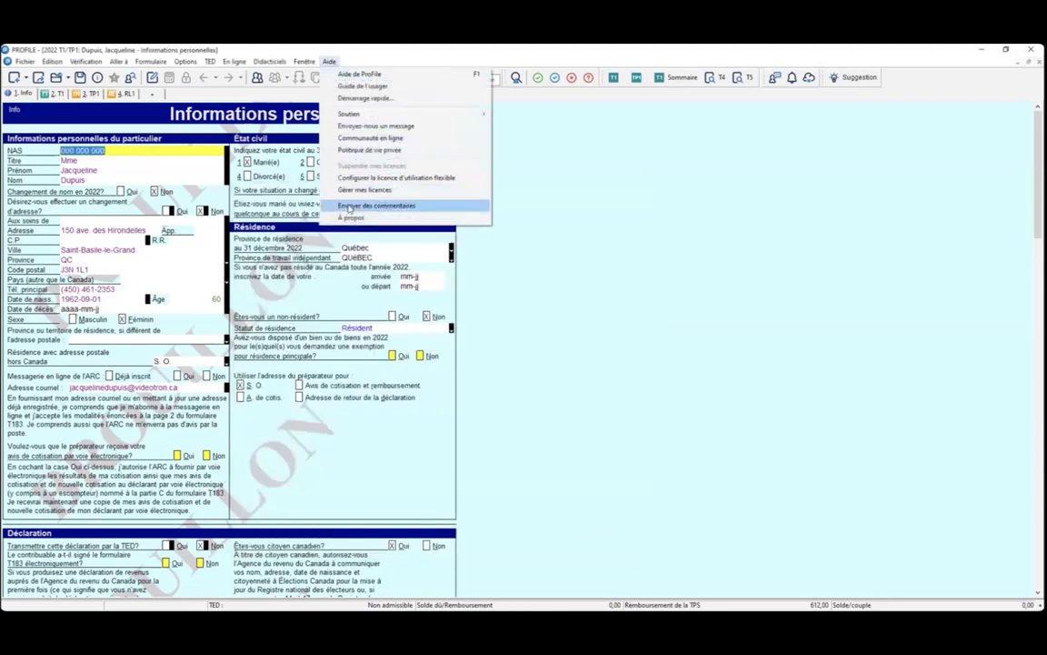
click(386, 177)
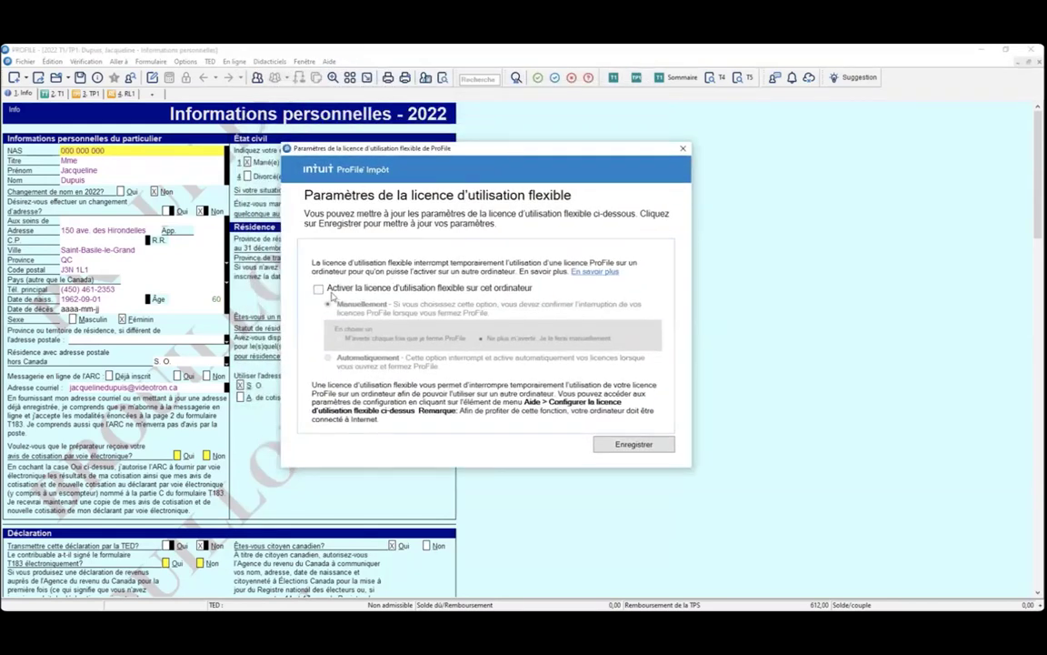
click(318, 289)
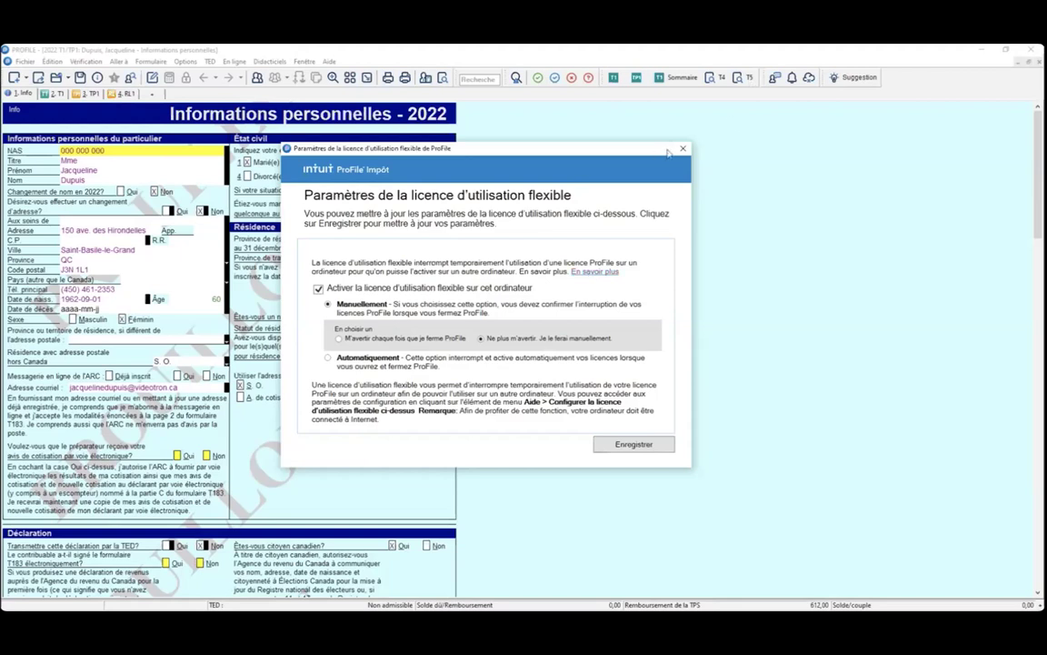
click(617, 141)
View the support resources and the quick-start window, toggle its show-at-startup option on and back off, and close it
click(328, 62)
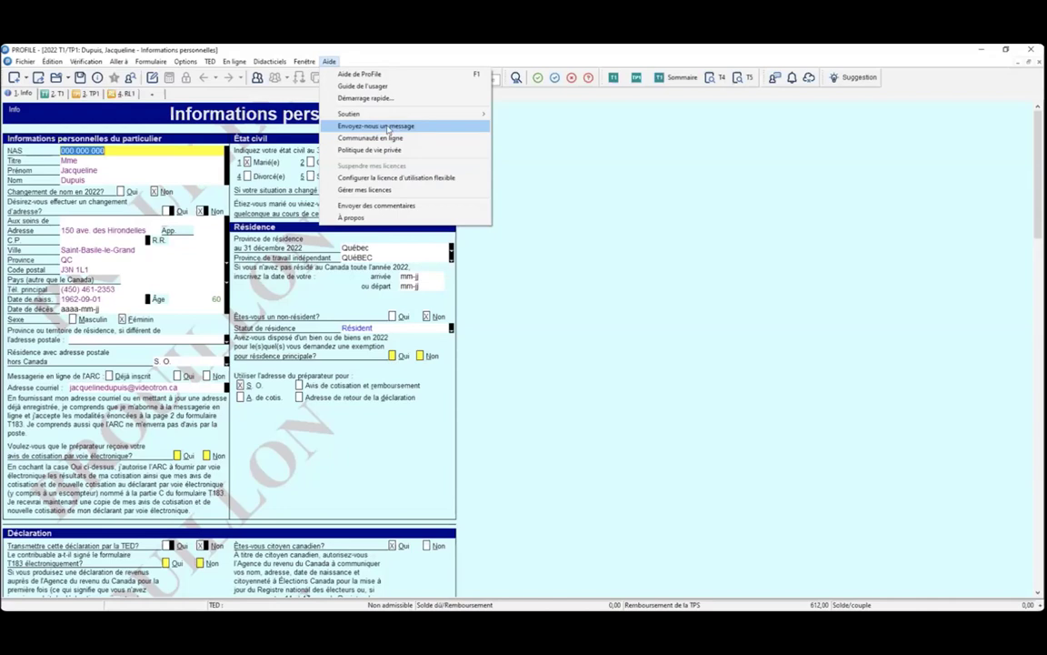
mouse_move(368, 119)
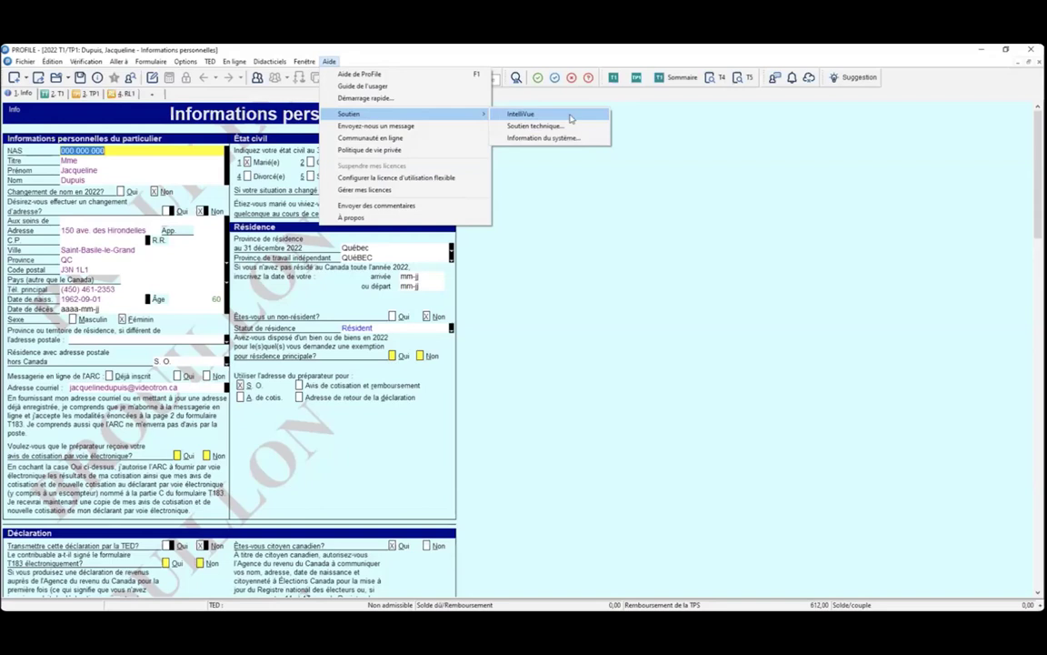
click(391, 100)
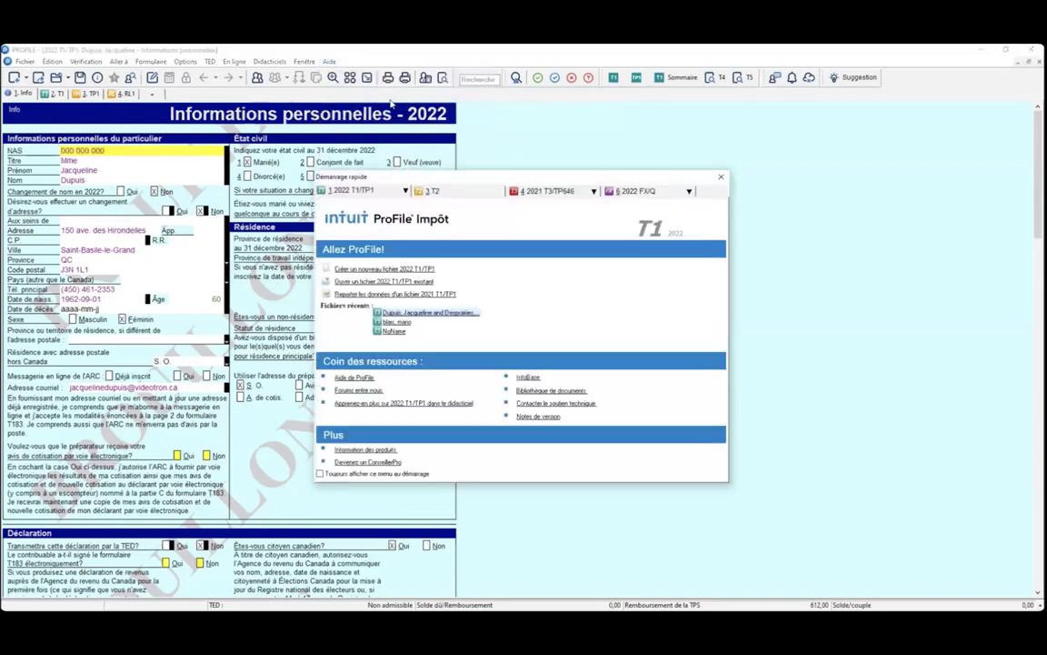
click(280, 428)
click(321, 474)
click(320, 475)
click(720, 178)
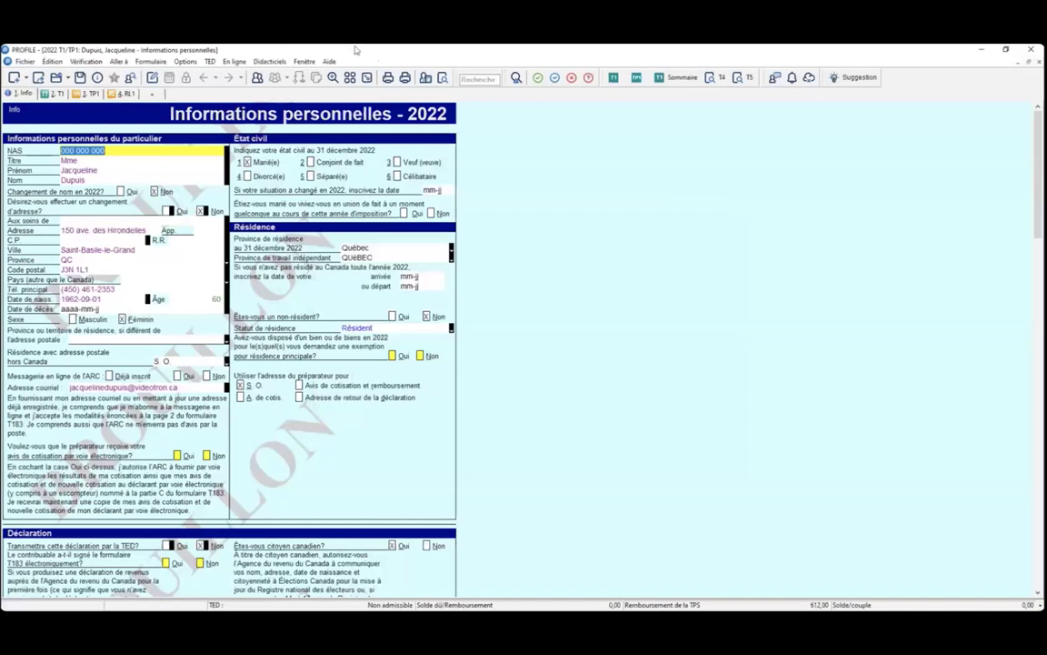
click(331, 61)
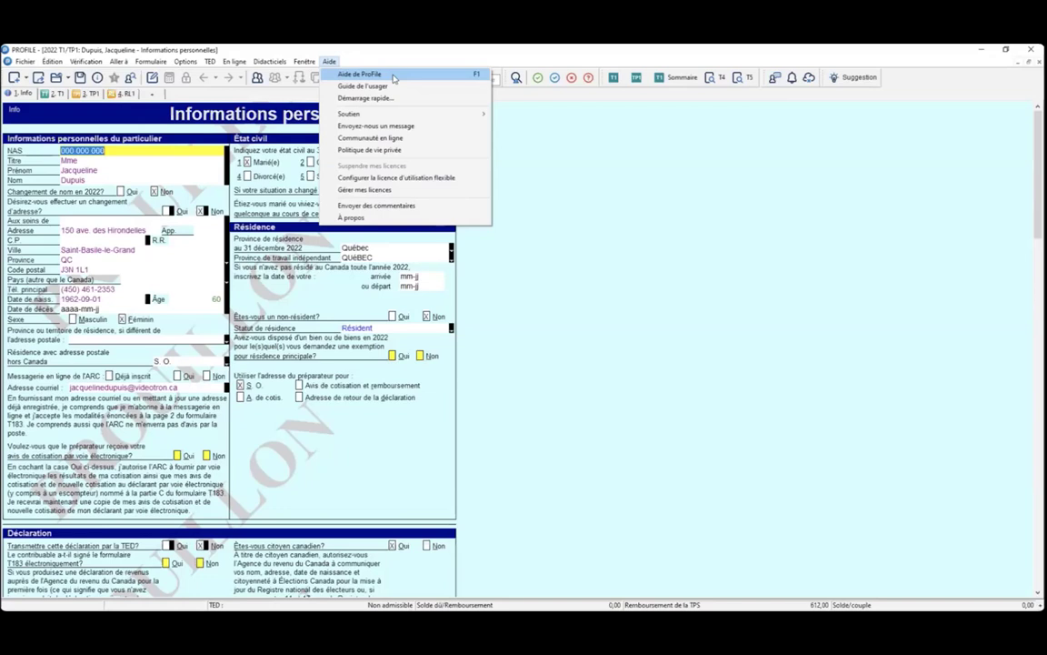
mouse_move(306, 62)
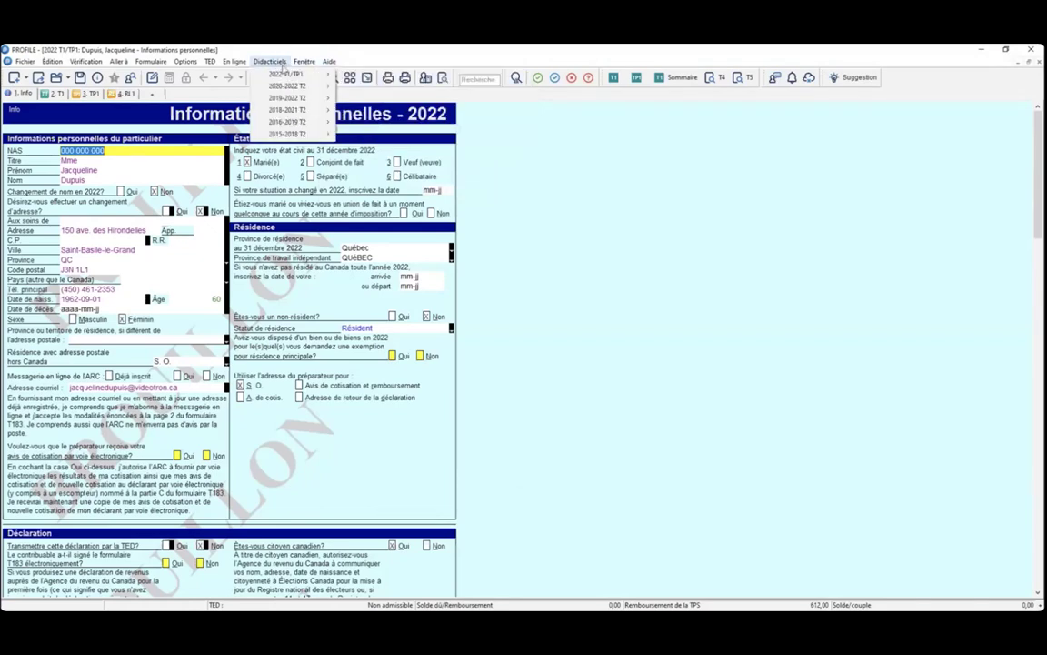
mouse_move(239, 65)
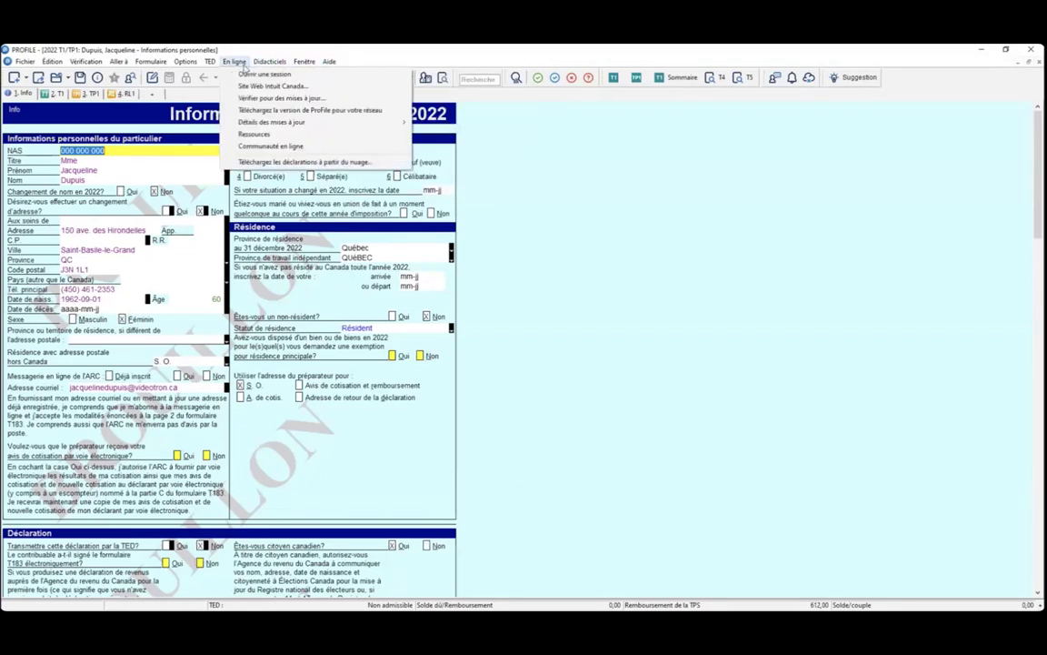
mouse_move(238, 122)
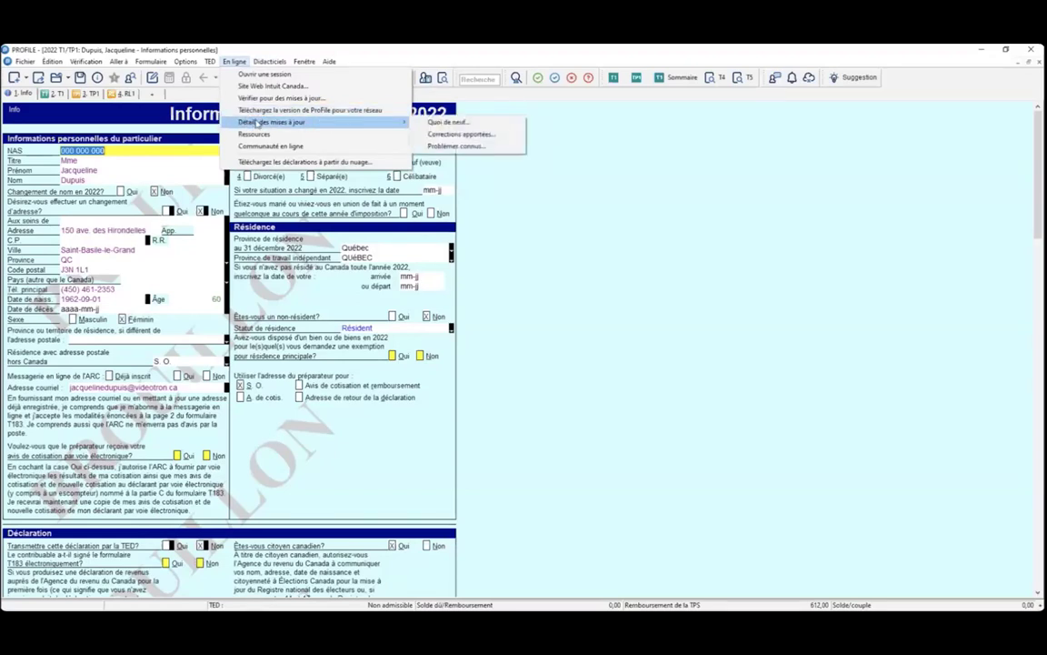
mouse_move(784, 600)
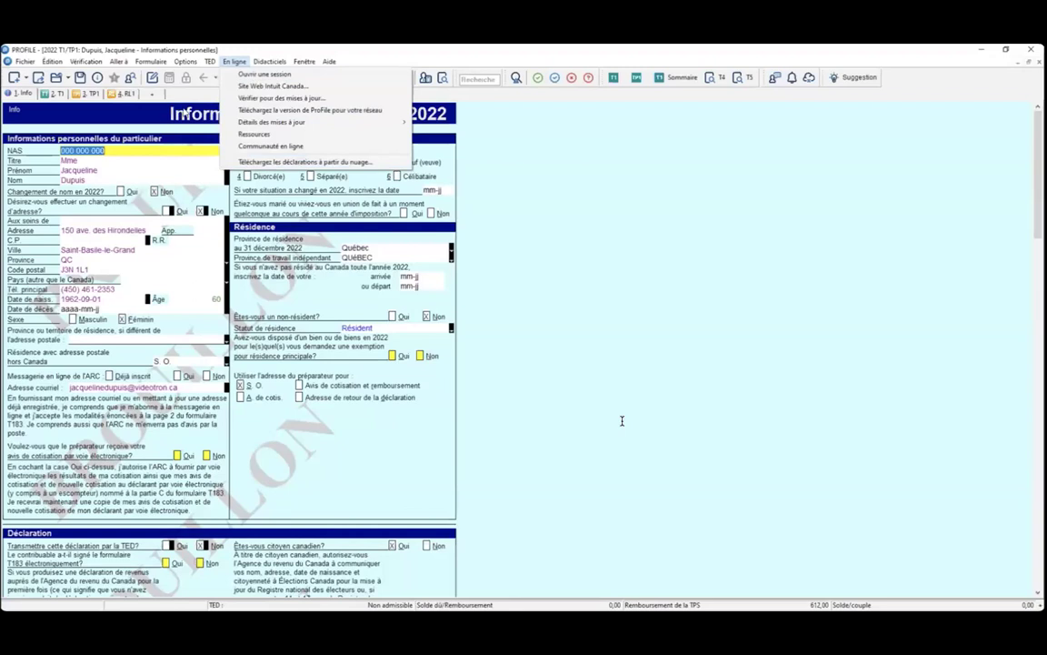
mouse_move(209, 64)
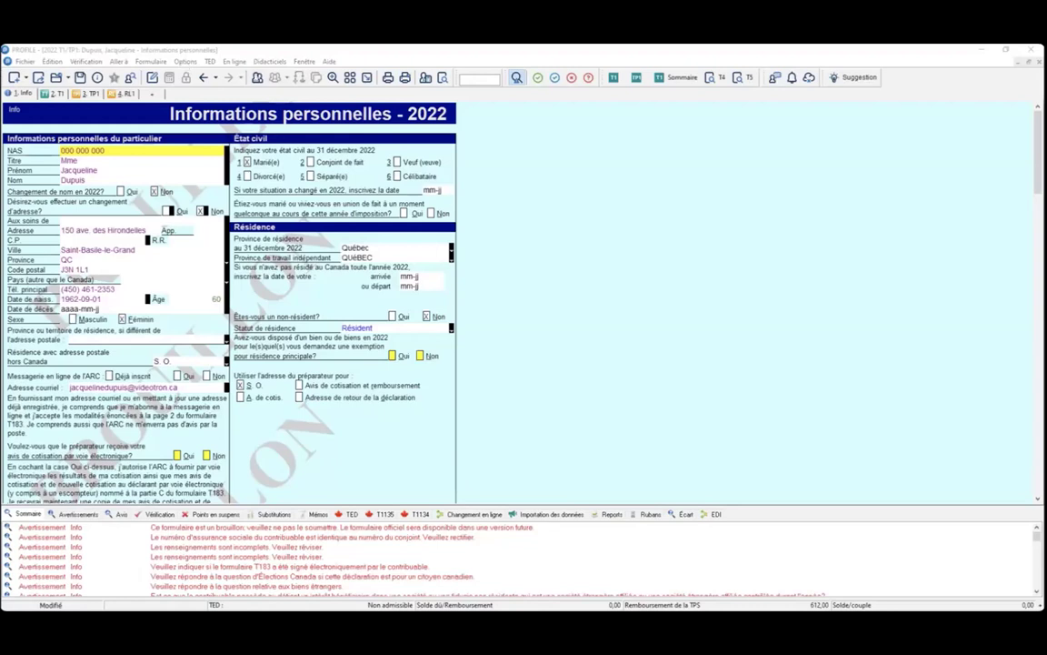
Open the environment options, look through all the setting categories, and examine the editing and display preferences
click(330, 62)
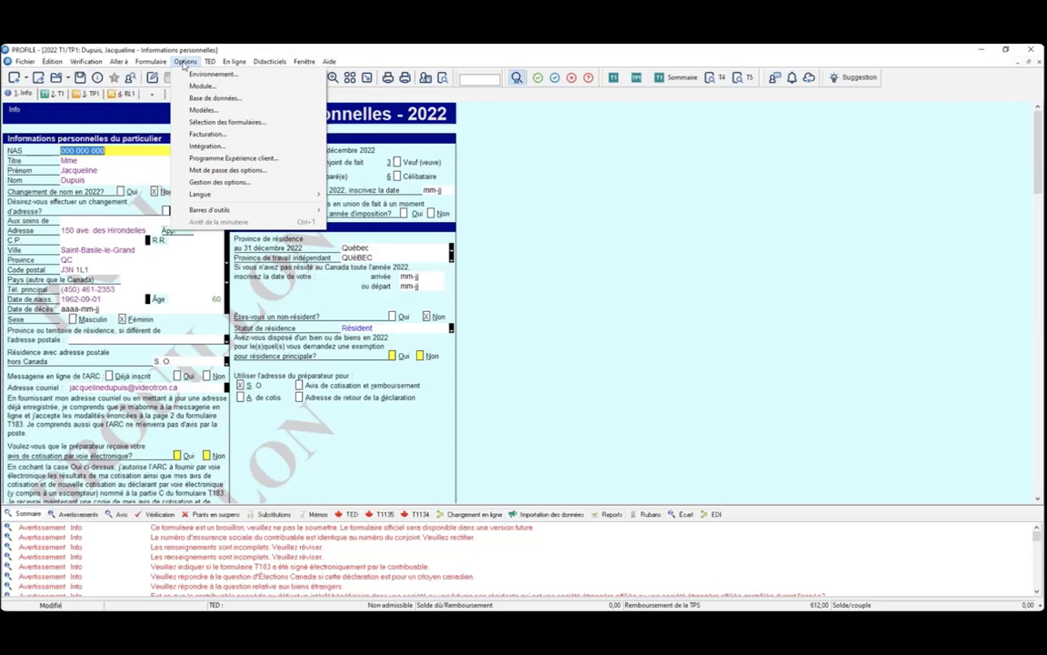
click(218, 78)
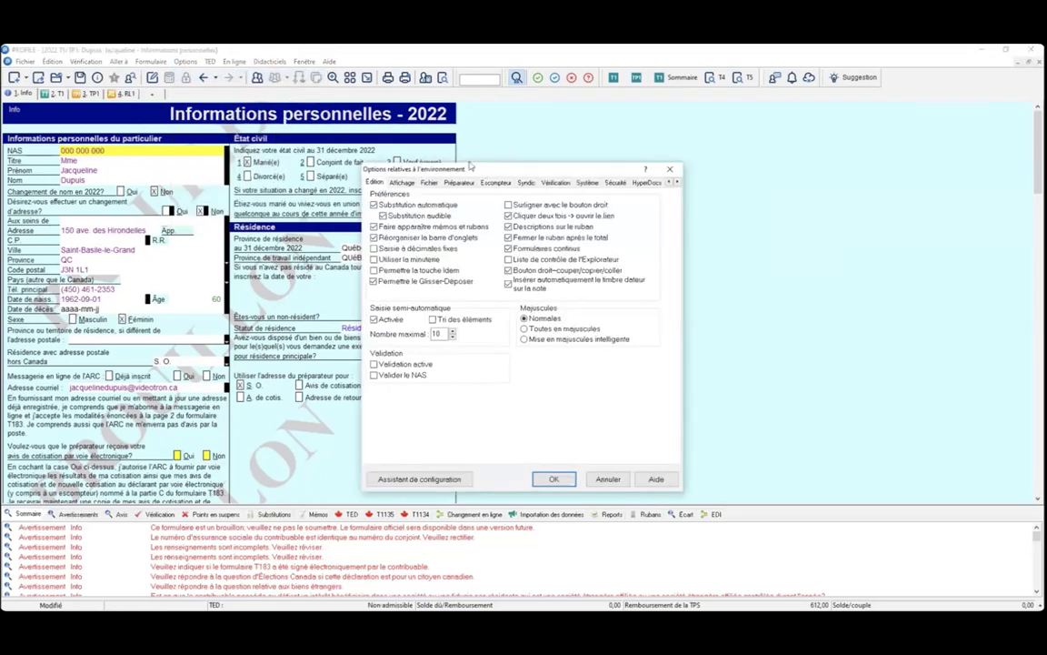
drag(487, 172, 437, 159)
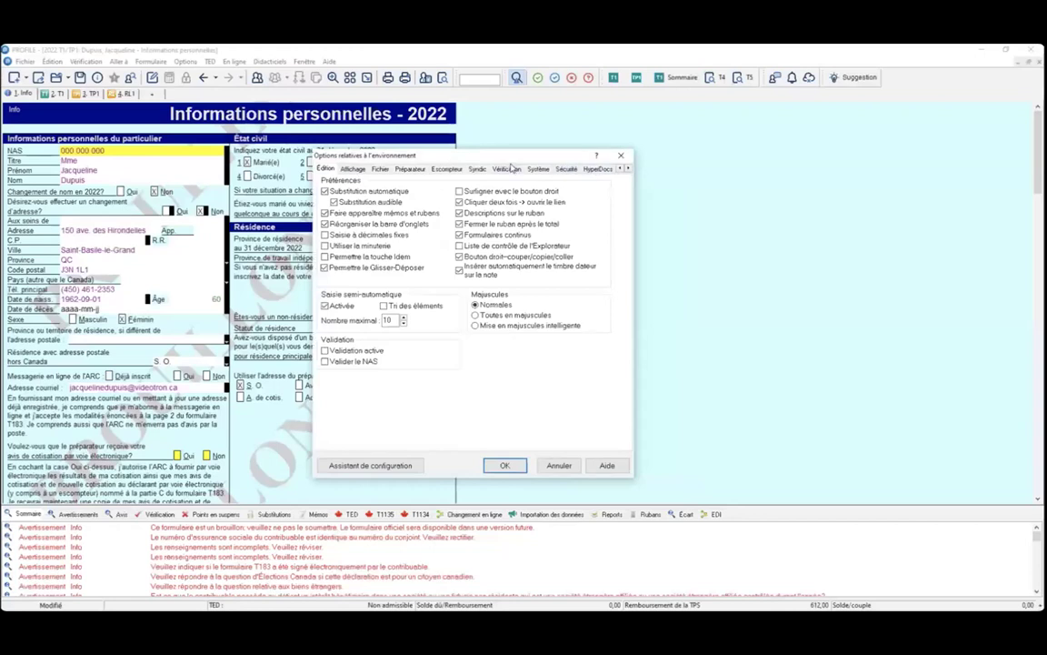
click(627, 170)
click(627, 170)
click(628, 170)
click(629, 170)
click(628, 170)
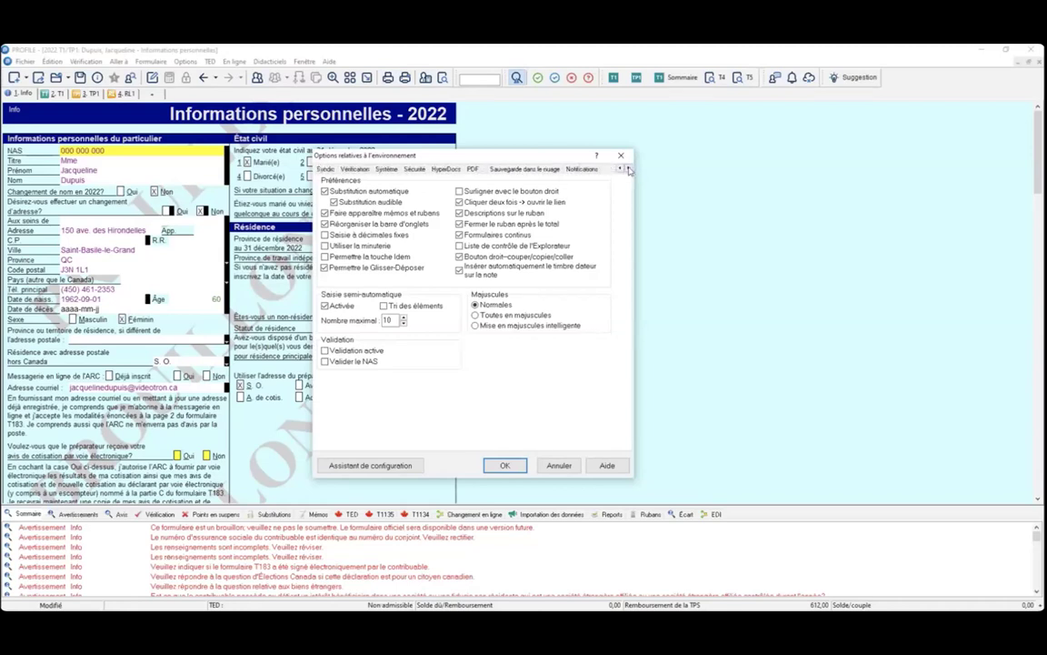
click(621, 170)
click(621, 170)
click(621, 170)
click(621, 170)
click(621, 170)
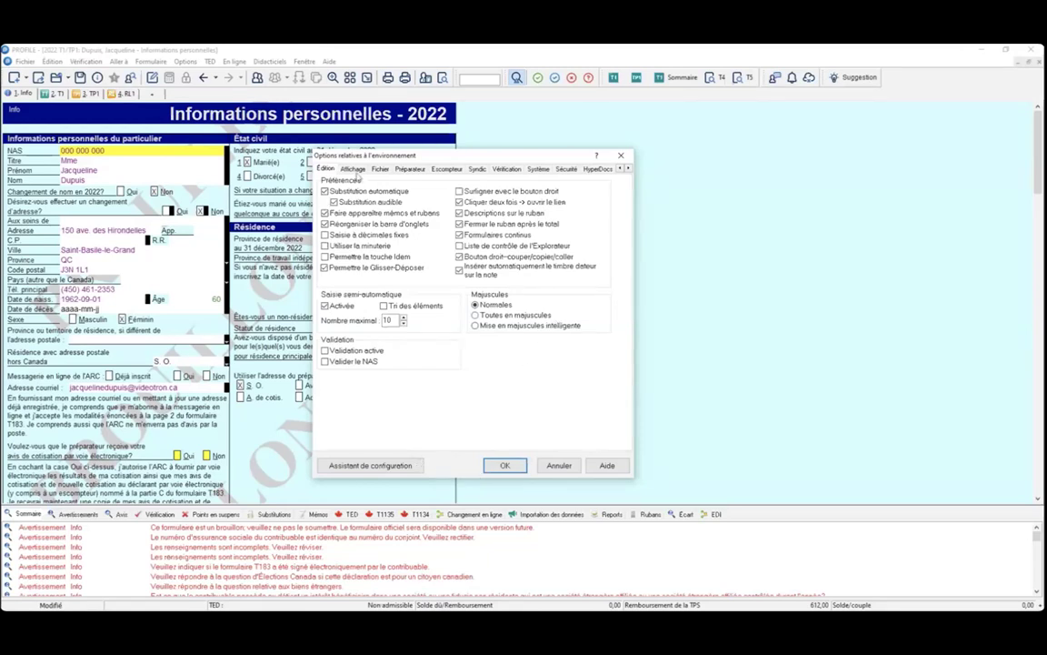
click(353, 169)
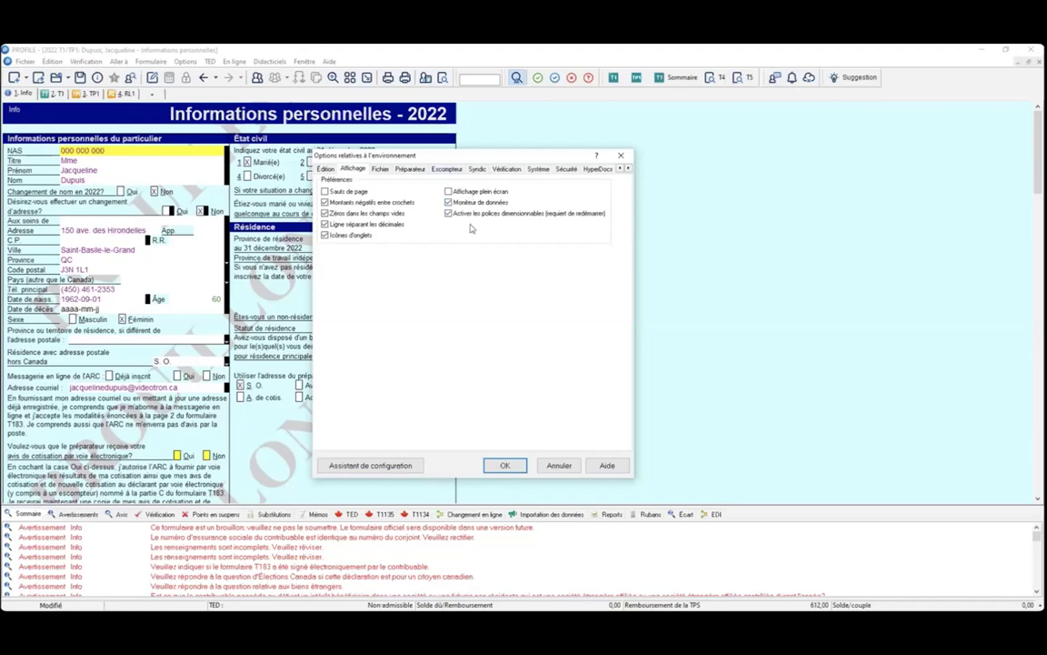
Set the maximum number of open tabs to 3 in the file preferences of the environment options
click(377, 171)
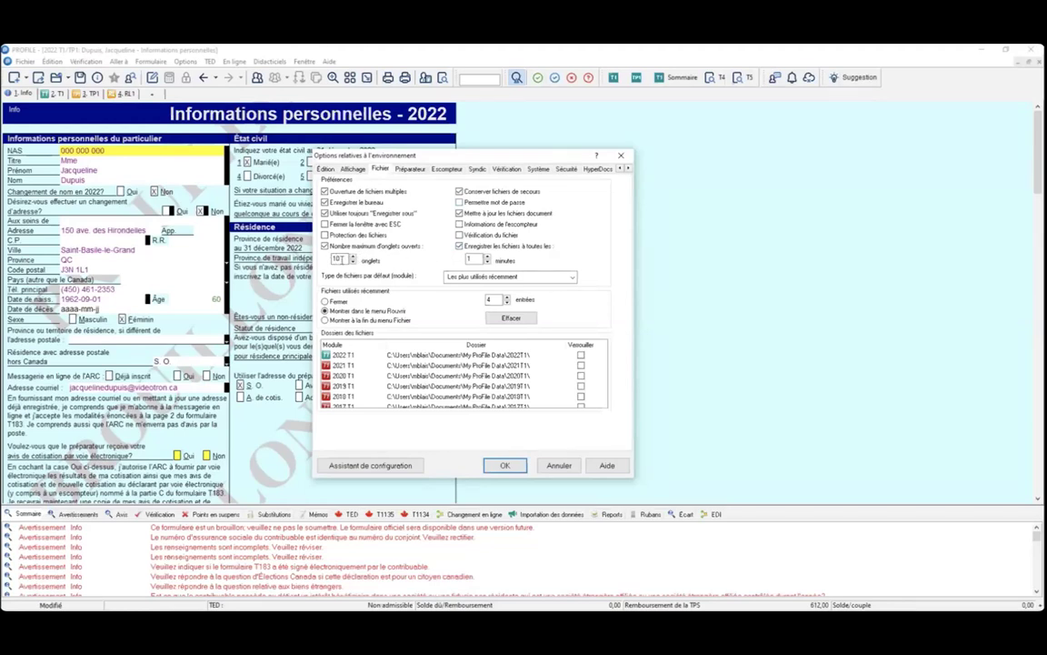
click(355, 256)
double_click(338, 259)
text(10)
key(BackSpace)
key(BackSpace)
text(399)
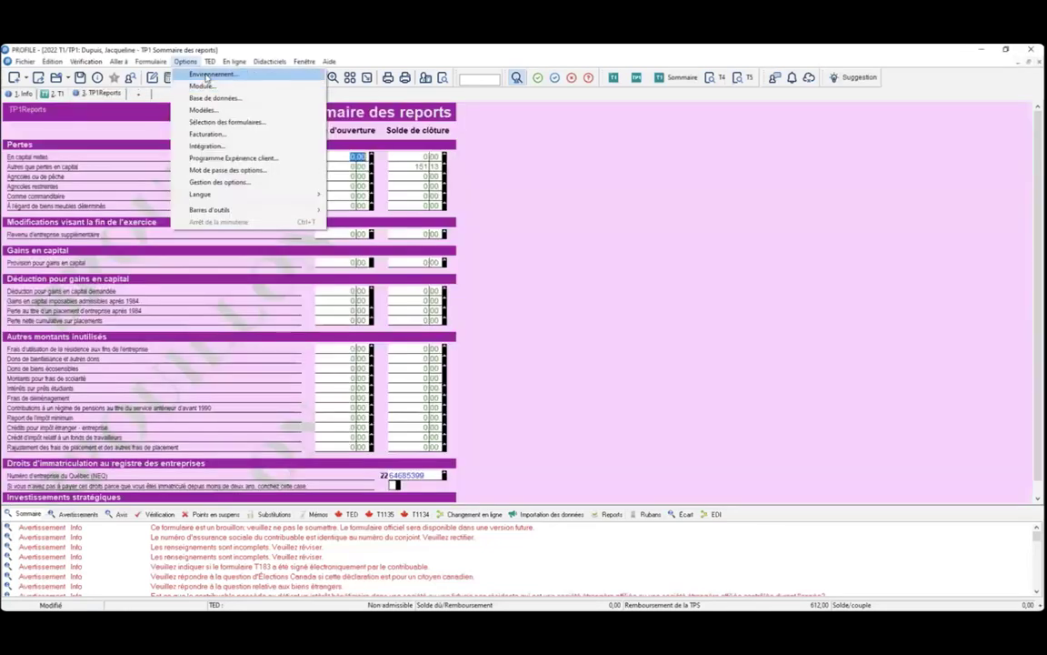
Increase the number of recently used file entries in the environment options and save the change
click(218, 73)
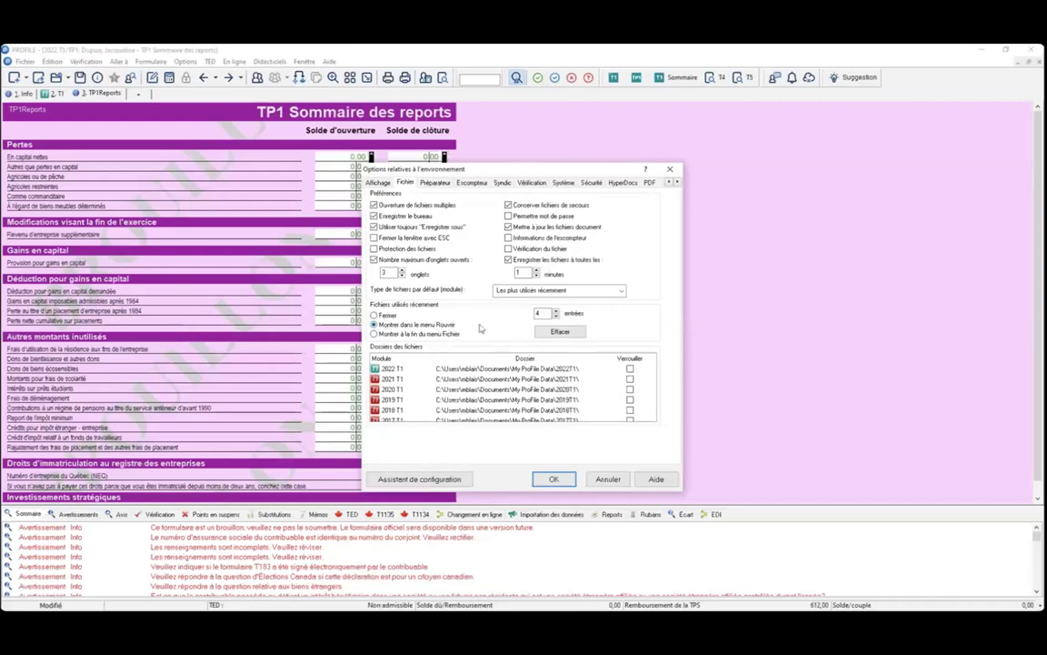
click(557, 310)
click(556, 310)
click(555, 479)
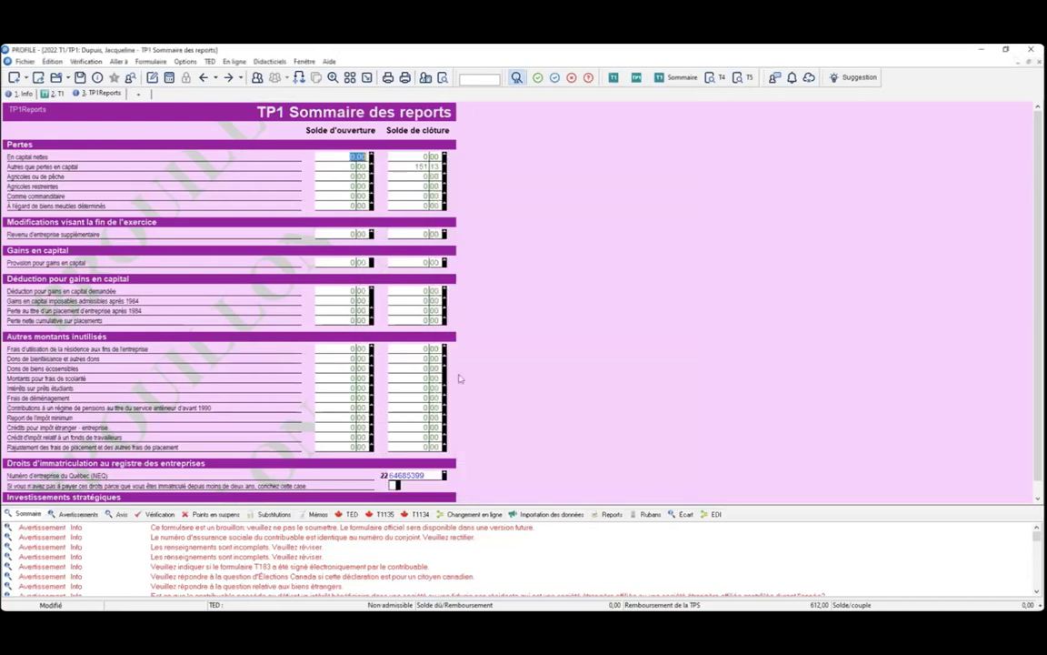
View the list of recently used files available for reopening
click(33, 60)
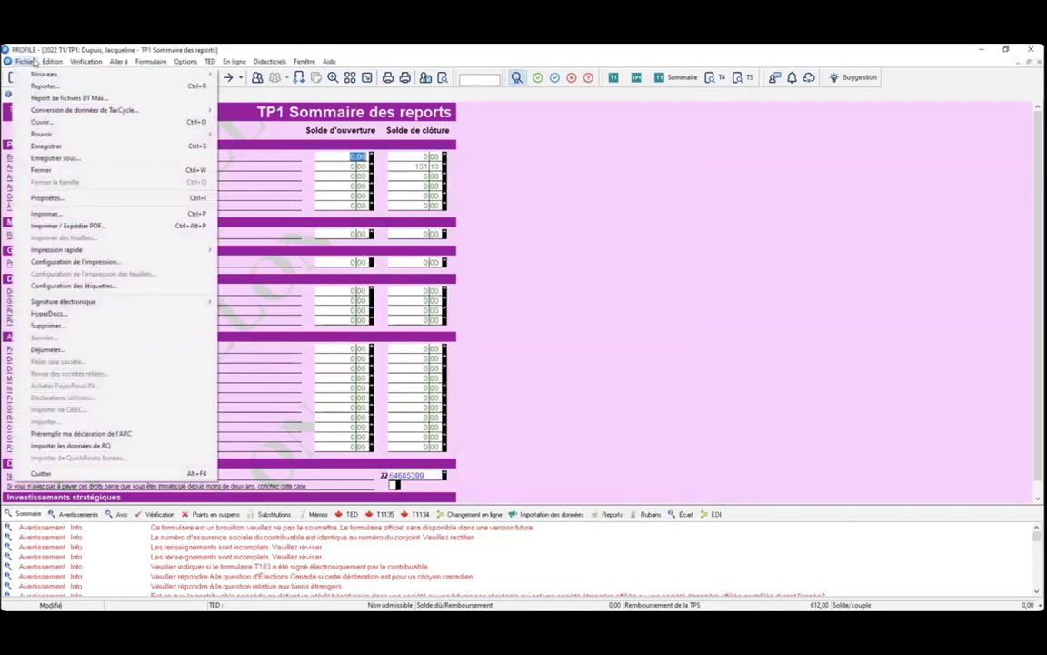
mouse_move(47, 135)
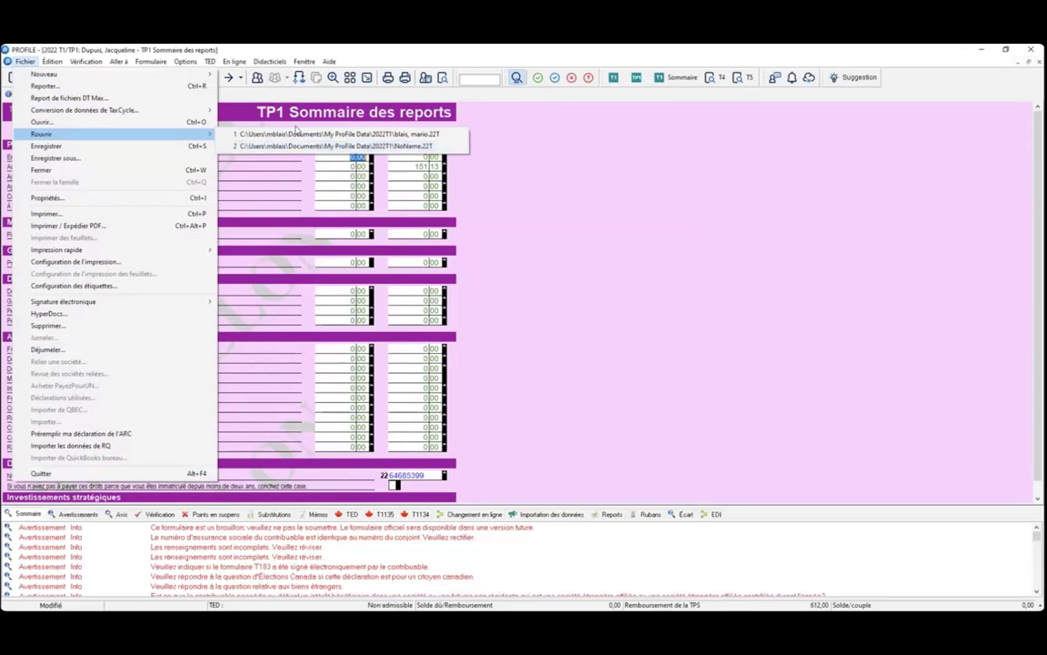
click(564, 234)
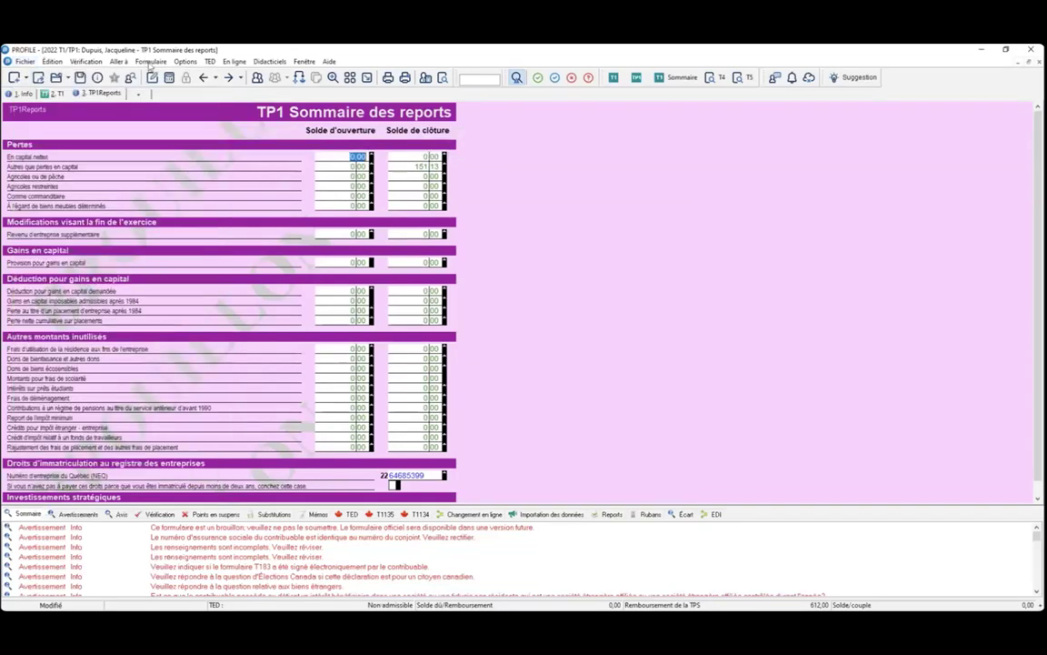
Lock the 2022 T1 module's file folder in the file preferences of the environment options
click(151, 62)
mouse_move(185, 62)
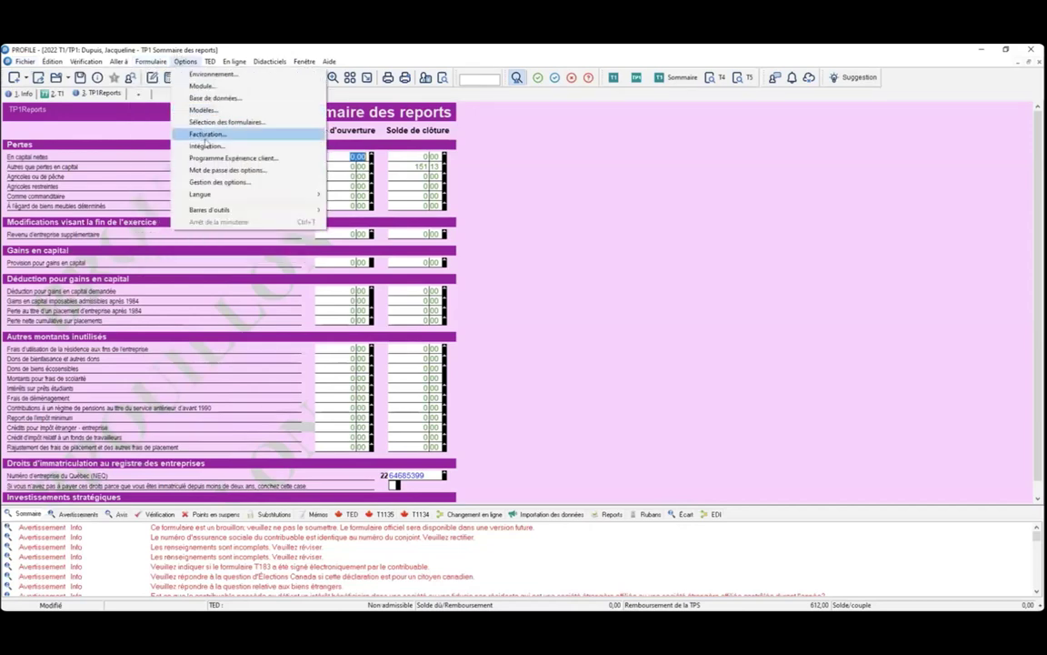
click(215, 73)
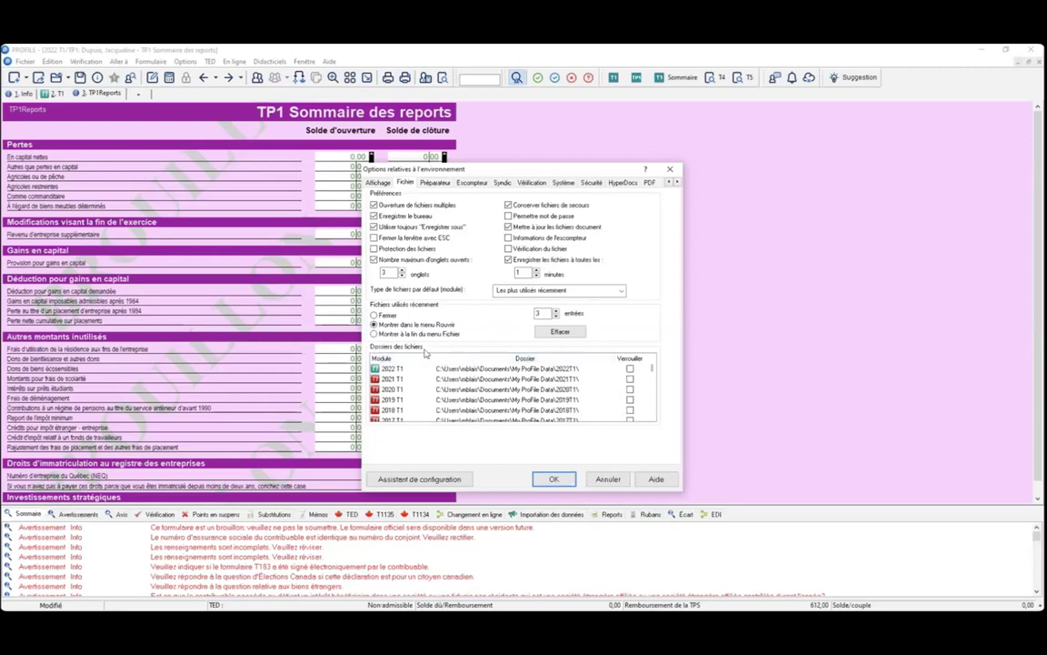
click(447, 369)
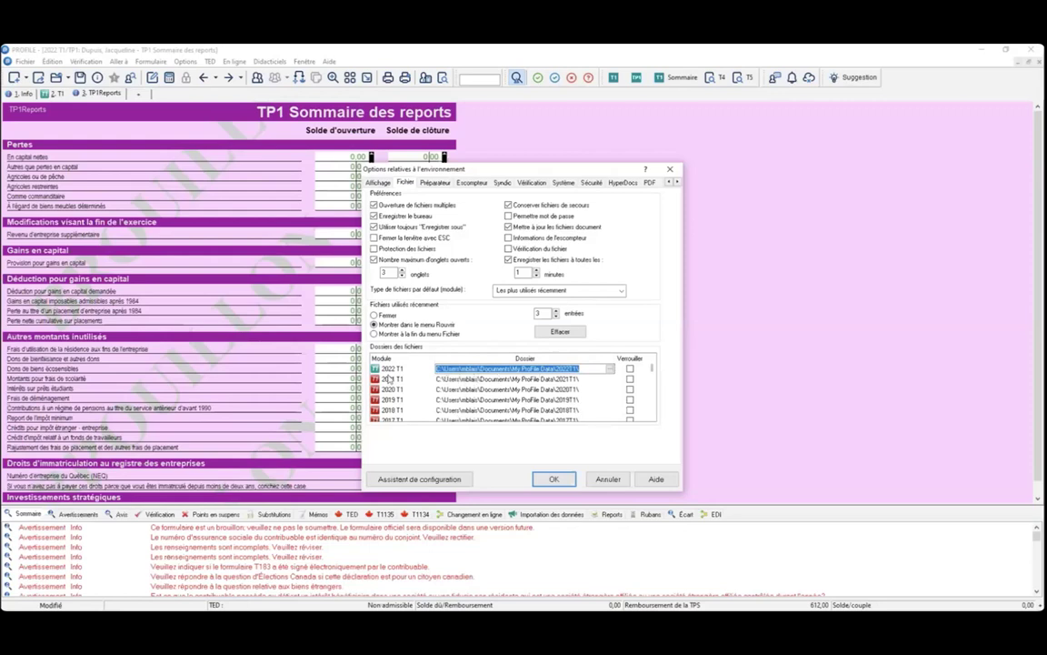
click(630, 369)
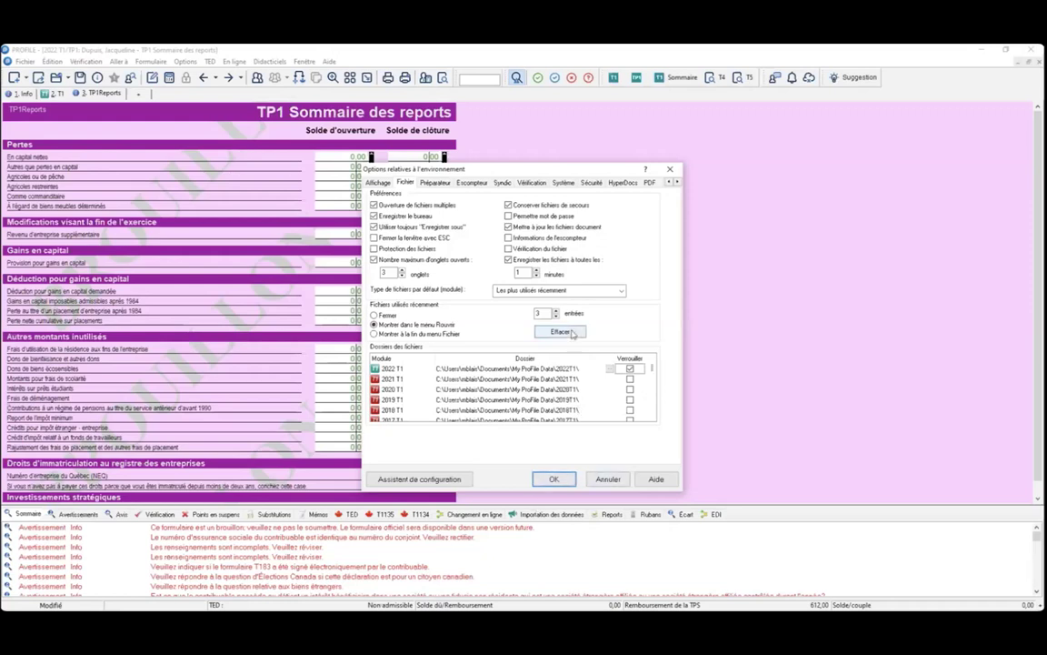
Enter "preparateur" as the preparer's name in the environment options and save the change
click(434, 182)
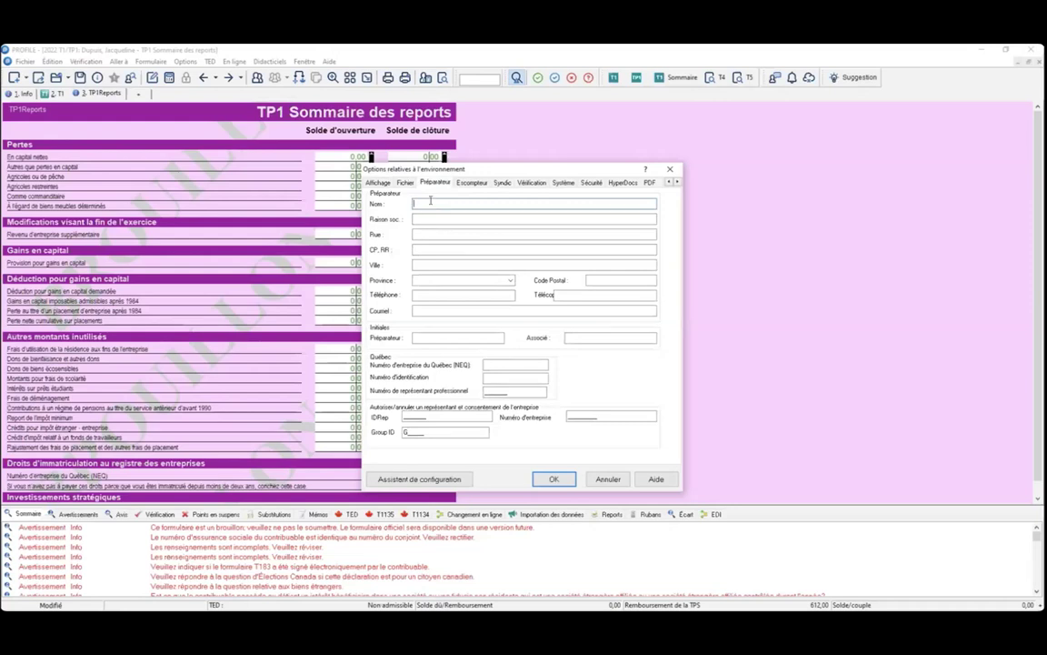
text(preparateur)
click(556, 481)
Update the preparer information on the return's Info form with the details saved in the environment options
click(21, 94)
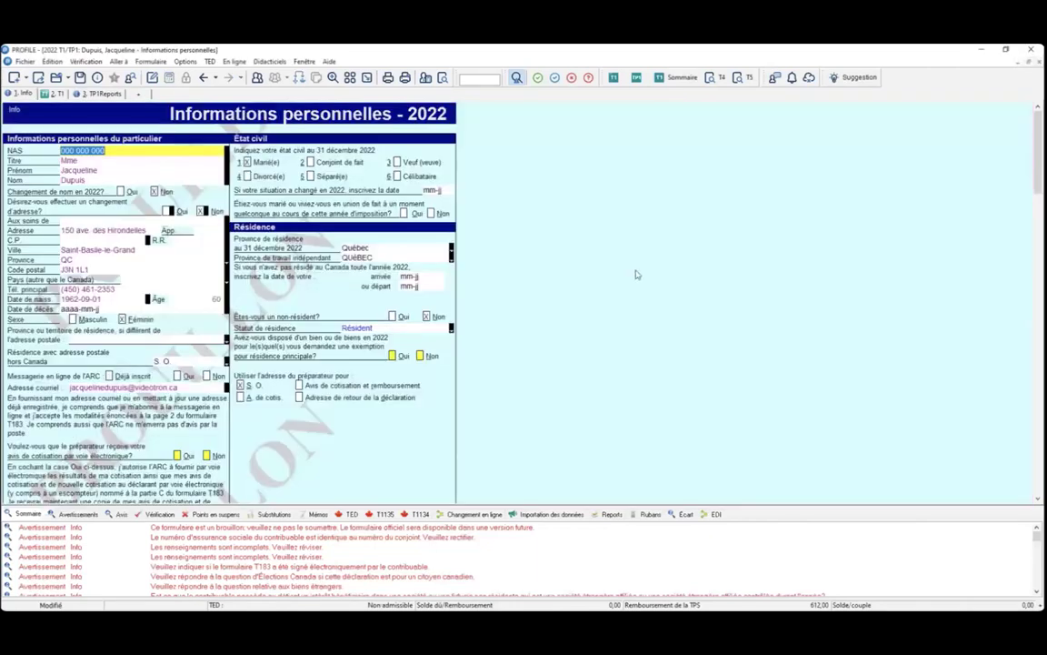
drag(1033, 139, 1028, 420)
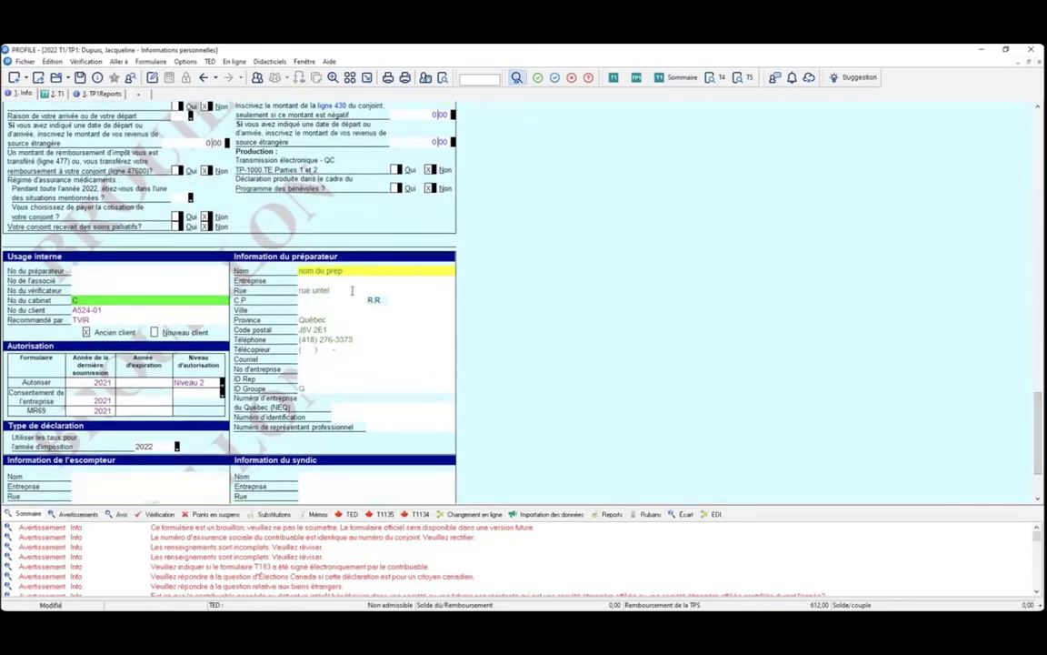
right_click(521, 303)
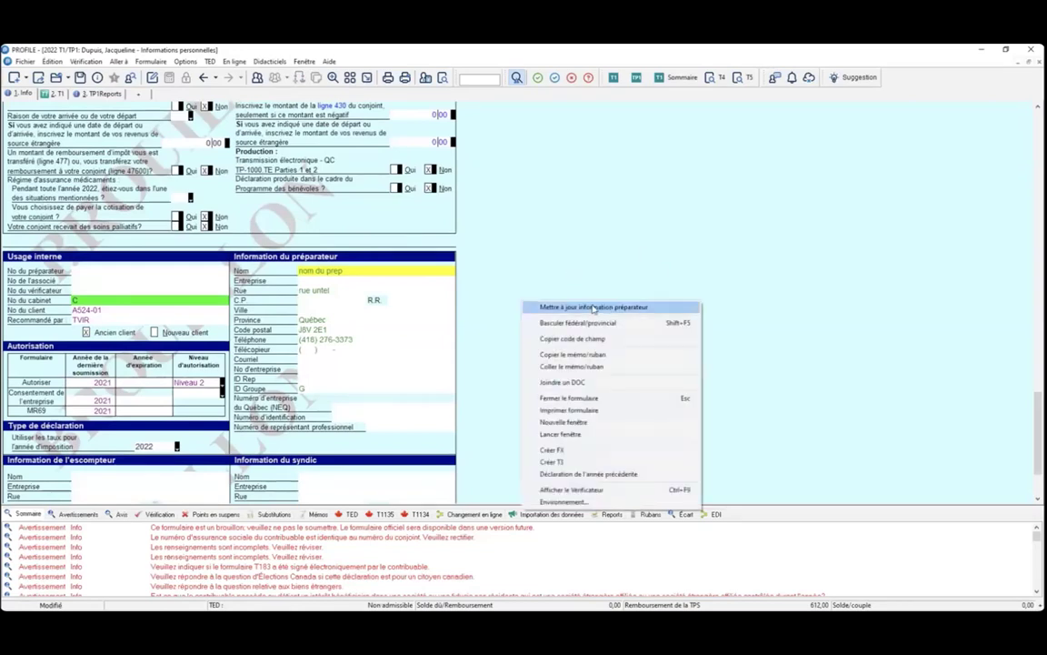
click(593, 308)
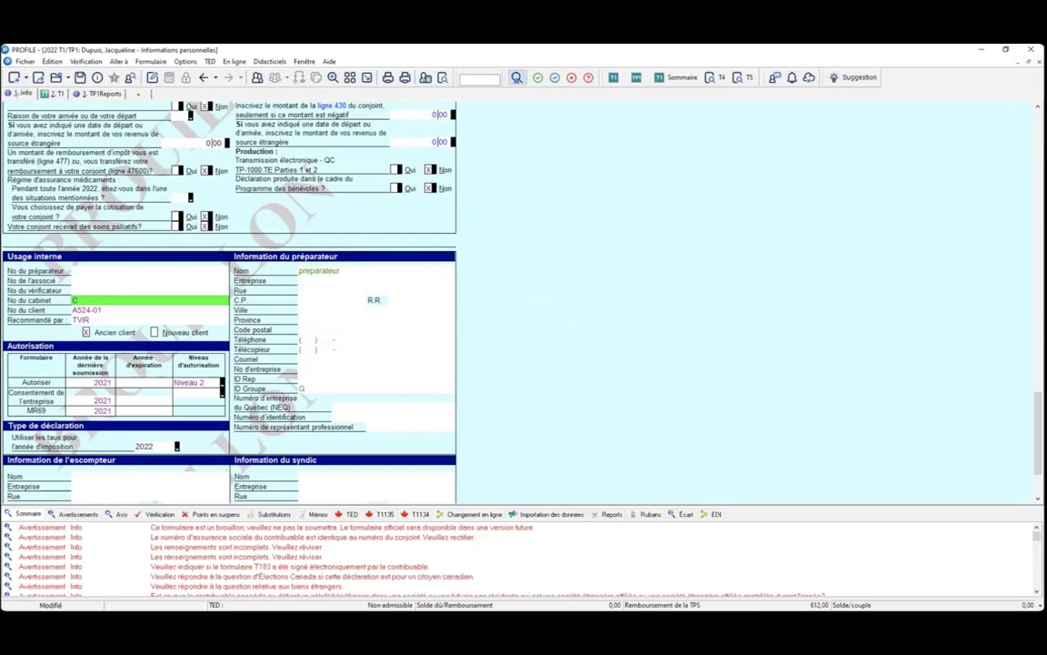
Examine the discounter, trustee and verification settings in the environment options, then close them without saving
click(185, 61)
click(209, 72)
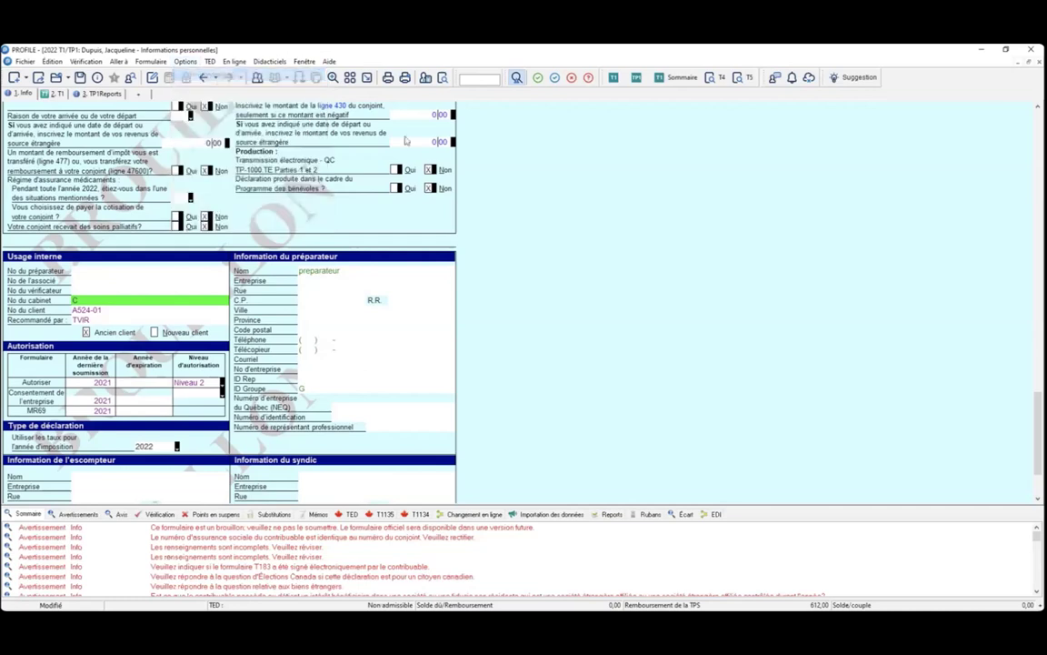
click(472, 183)
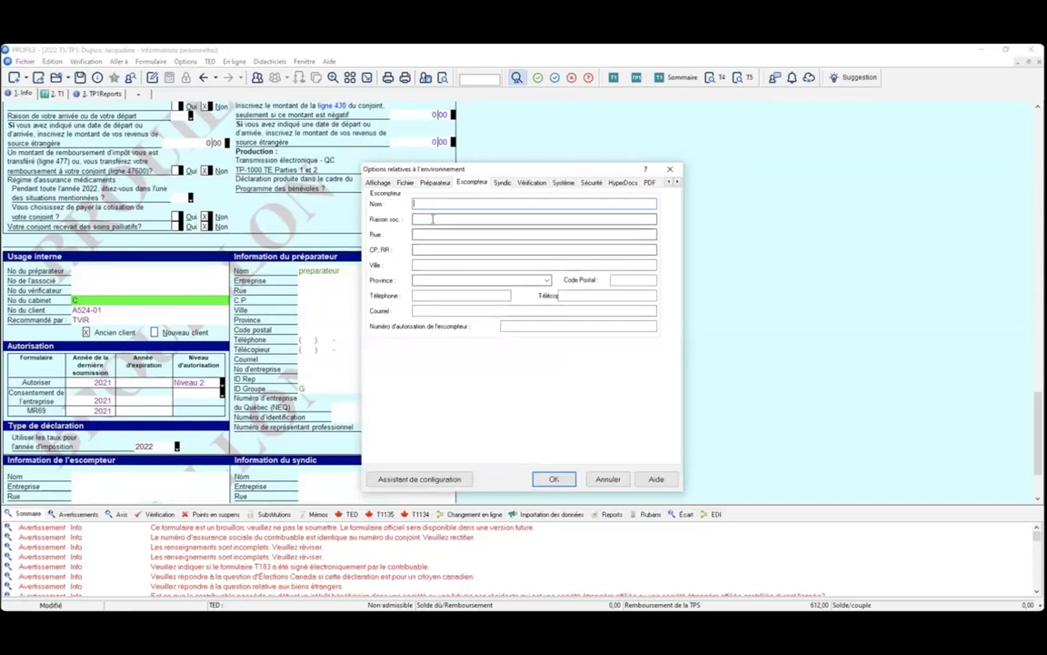
click(501, 183)
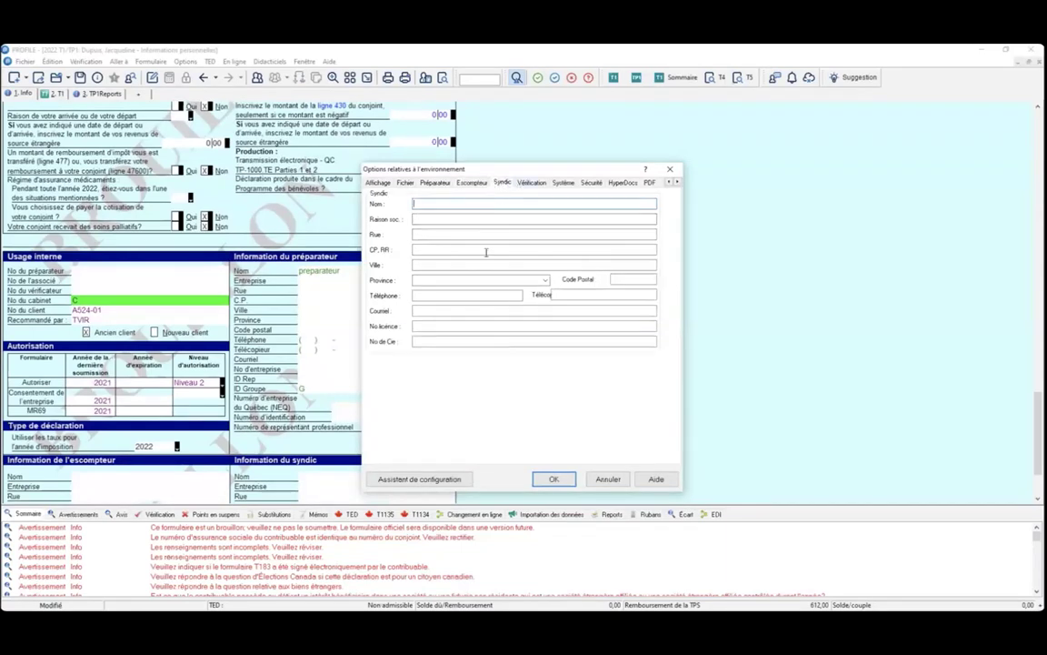
click(533, 182)
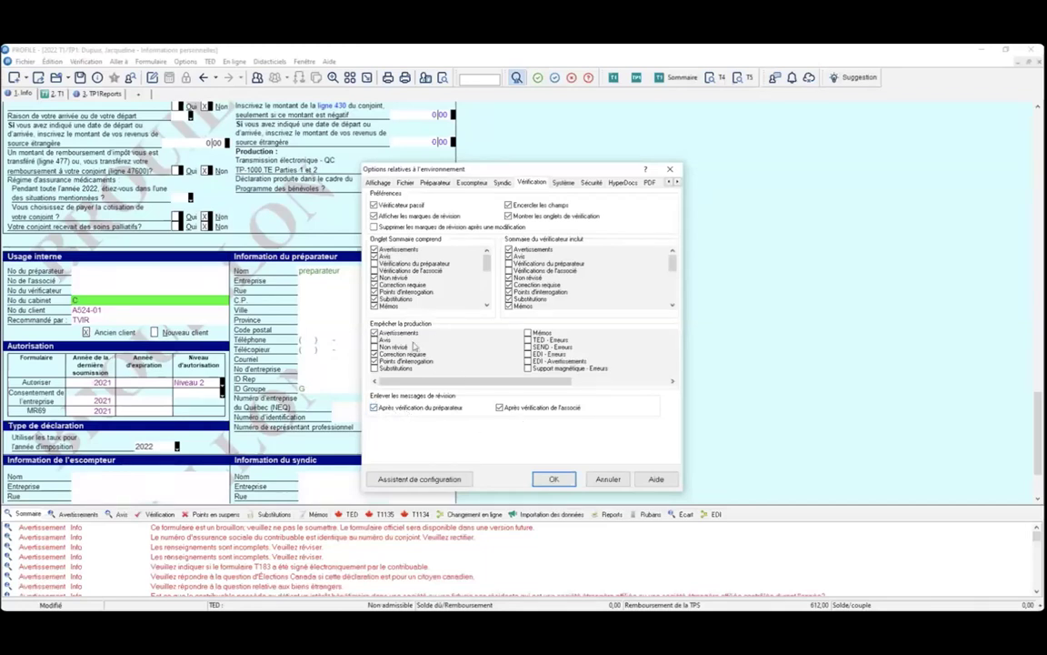
click(608, 479)
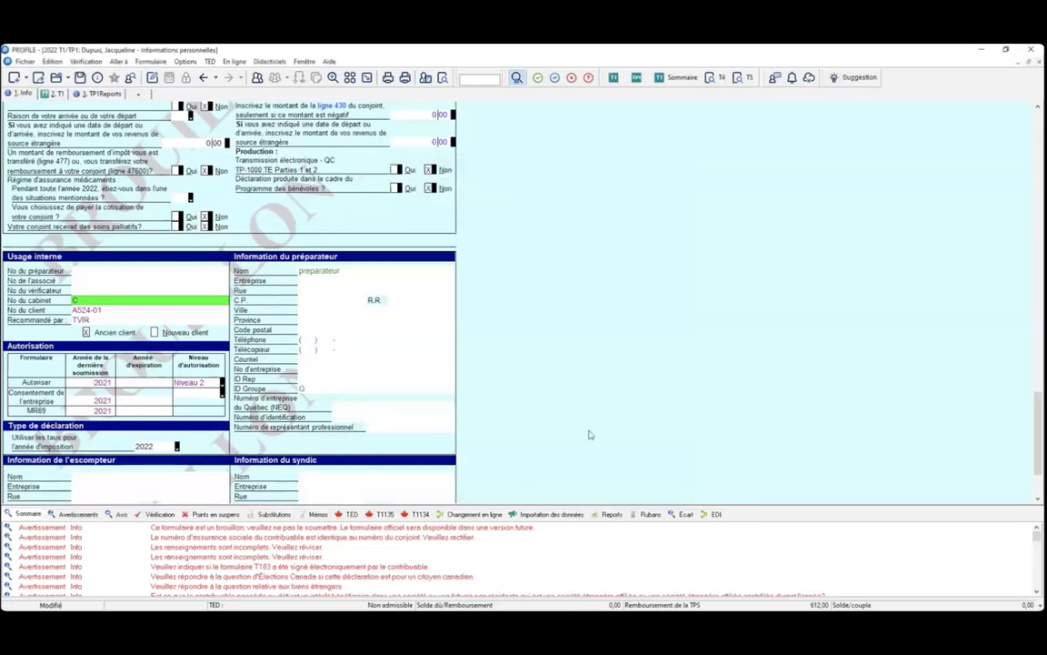
In the system environment options, copy the shared accounts folder path into the billing folder and turn off displaying Live Community at startup
click(187, 62)
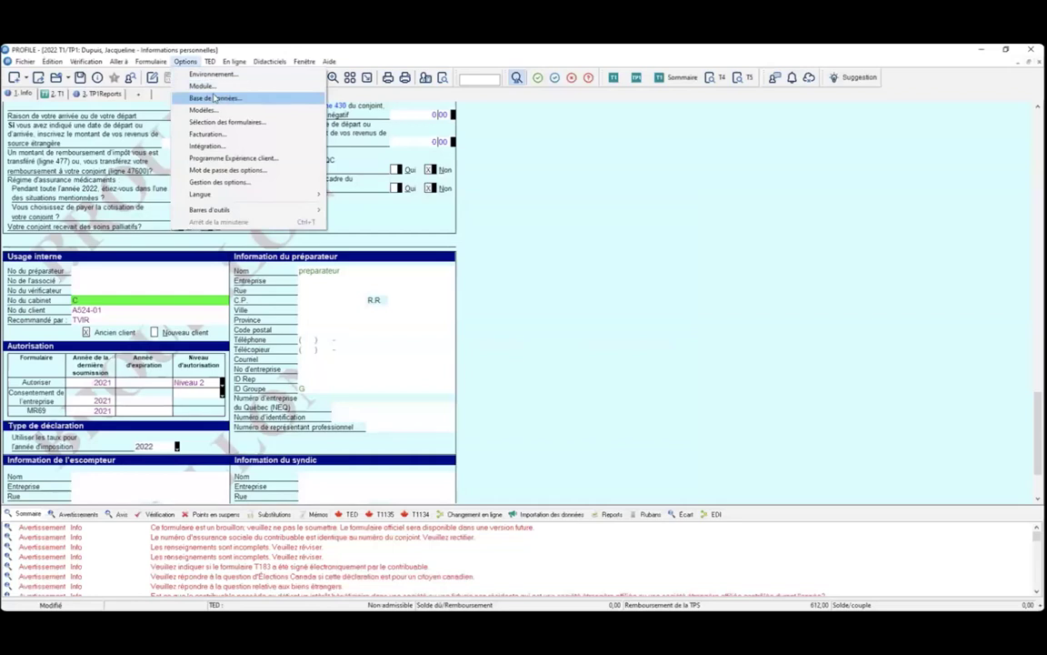
click(209, 74)
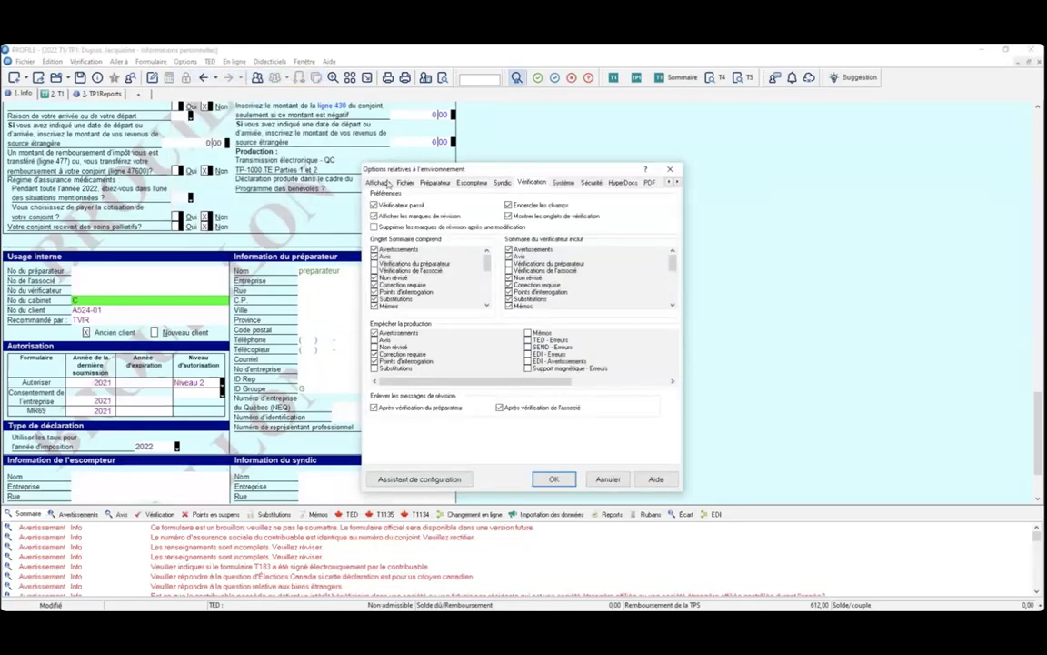
click(564, 182)
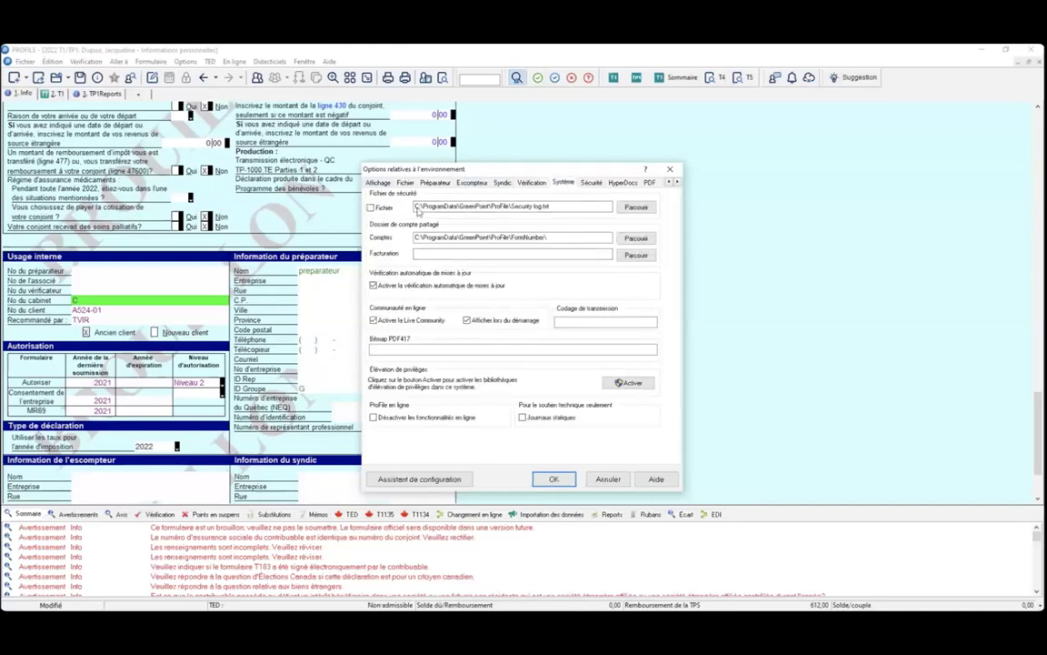
click(440, 256)
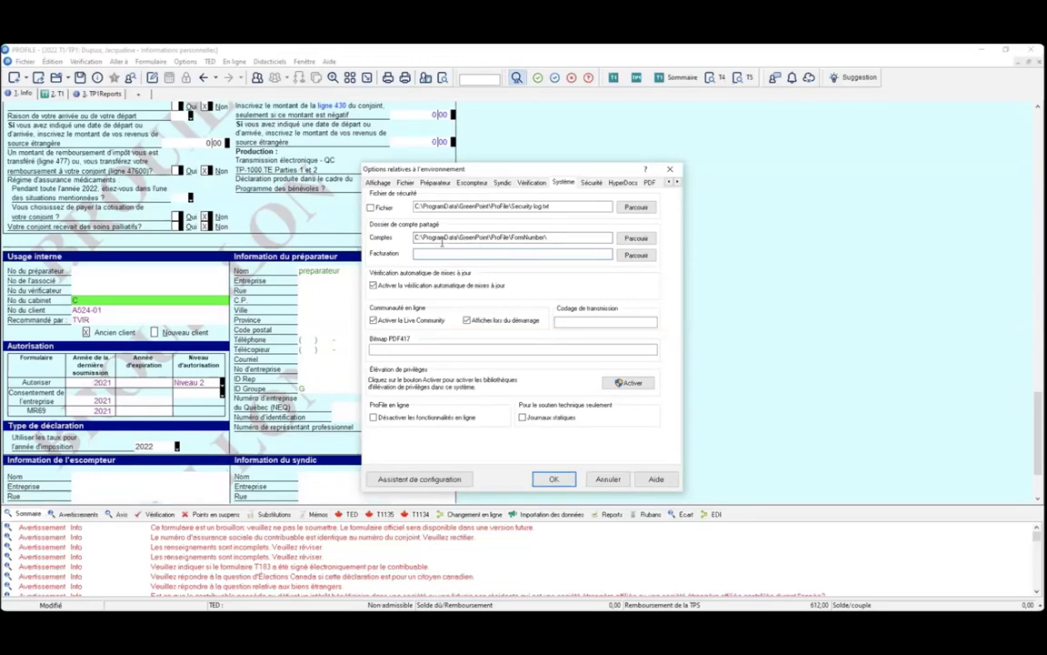
double_click(442, 239)
key(ctrl+c)
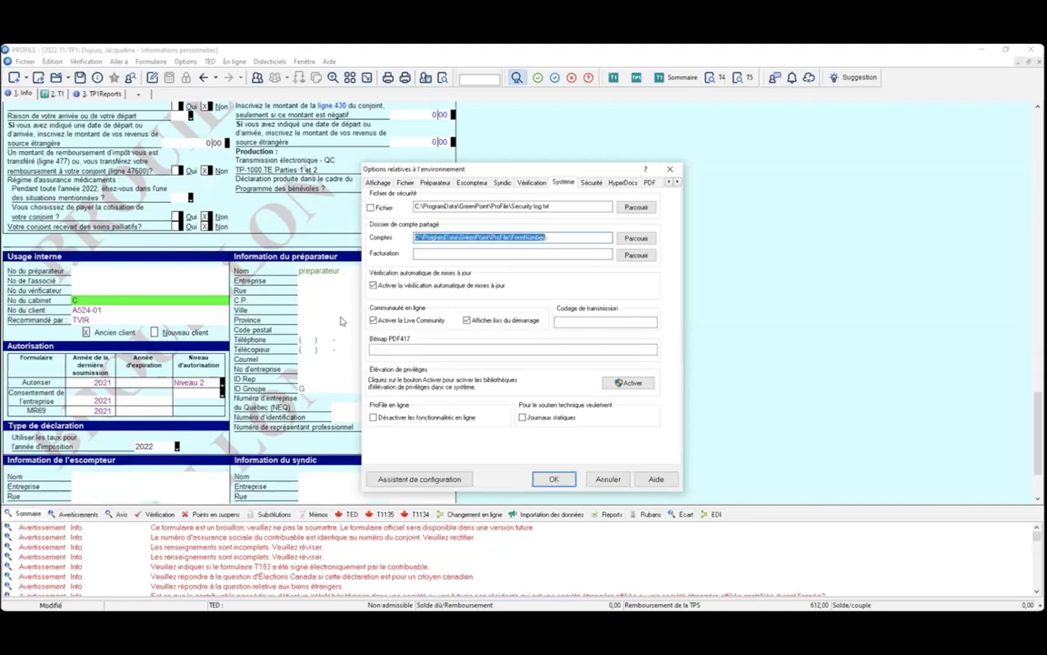
click(418, 254)
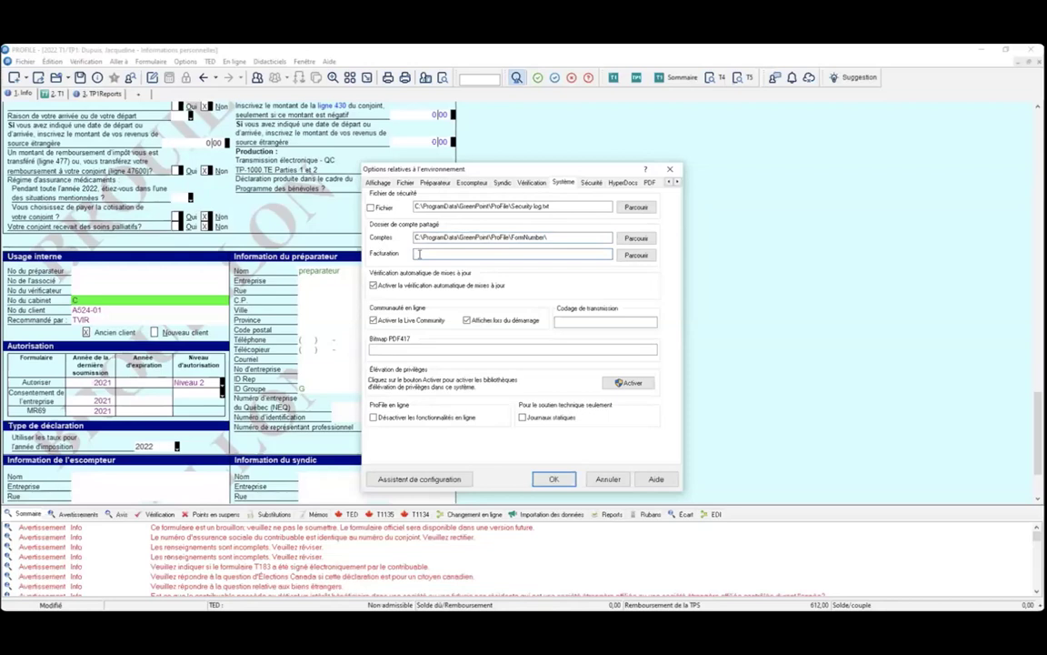
key(ctrl+v)
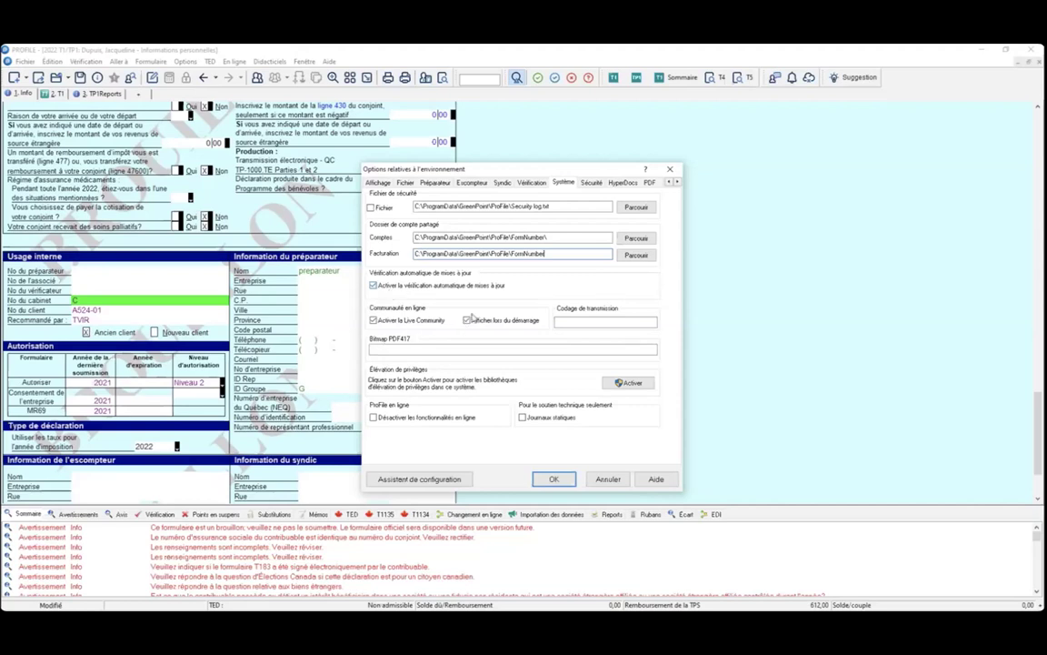
click(468, 320)
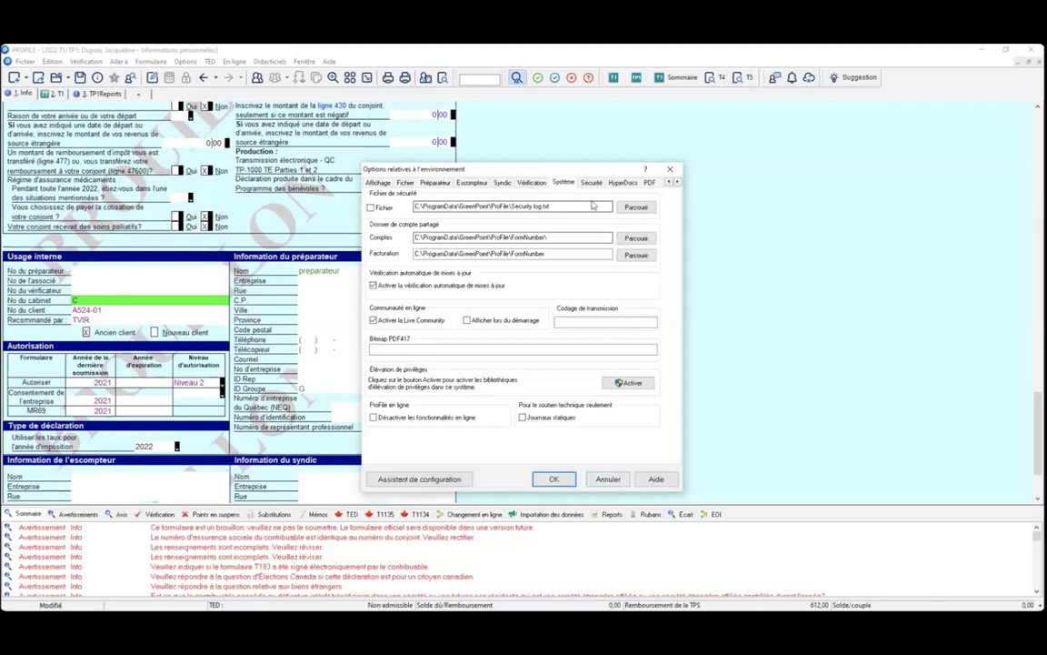
Examine the security, HyperDocs and PDF settings in the environment options
click(591, 182)
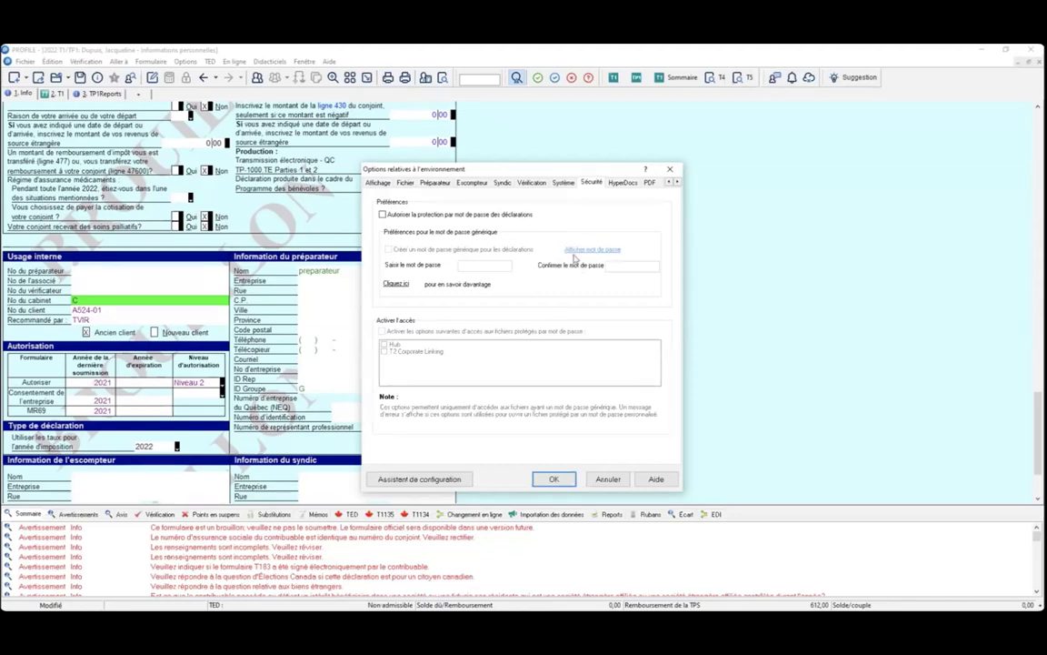
click(615, 183)
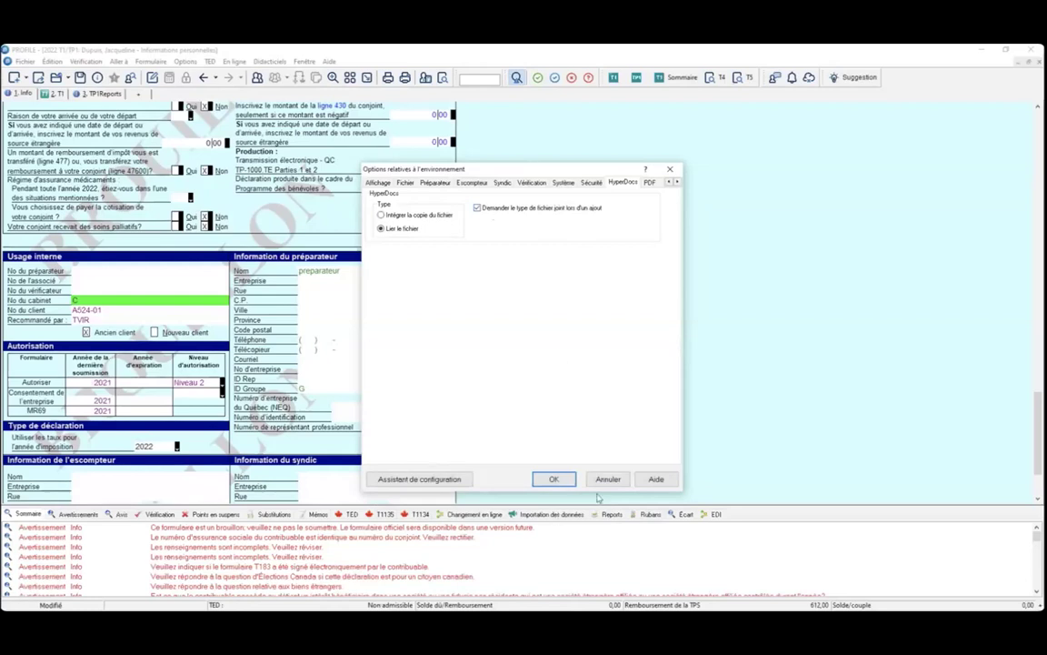
click(650, 184)
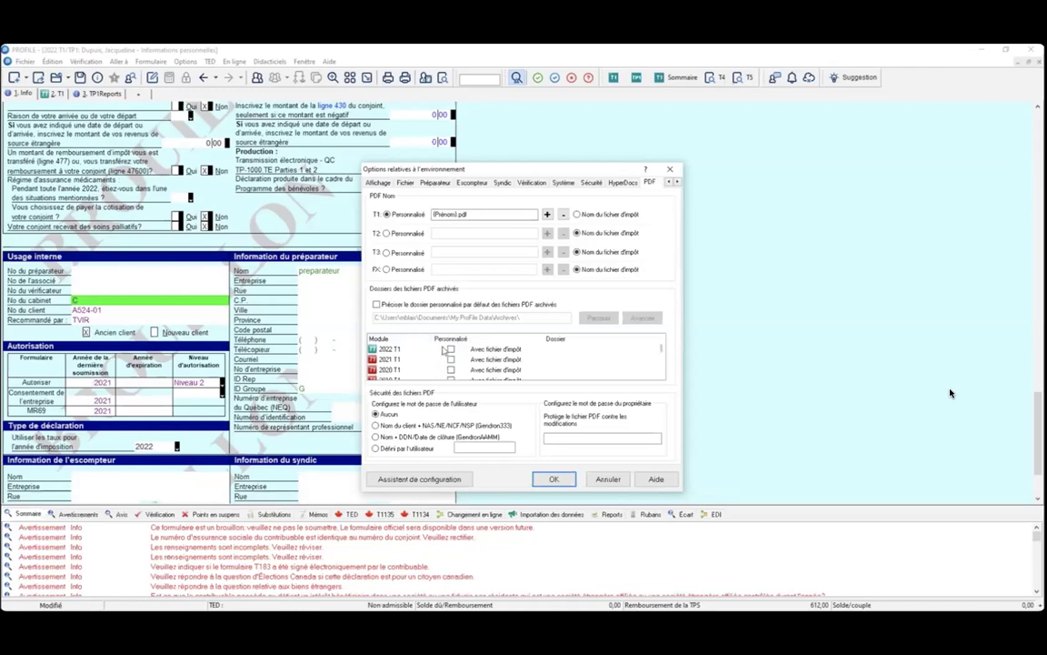
Try the default custom folder for archived PDF files with the 2022 T1 module, and turn the default folder off again
click(378, 304)
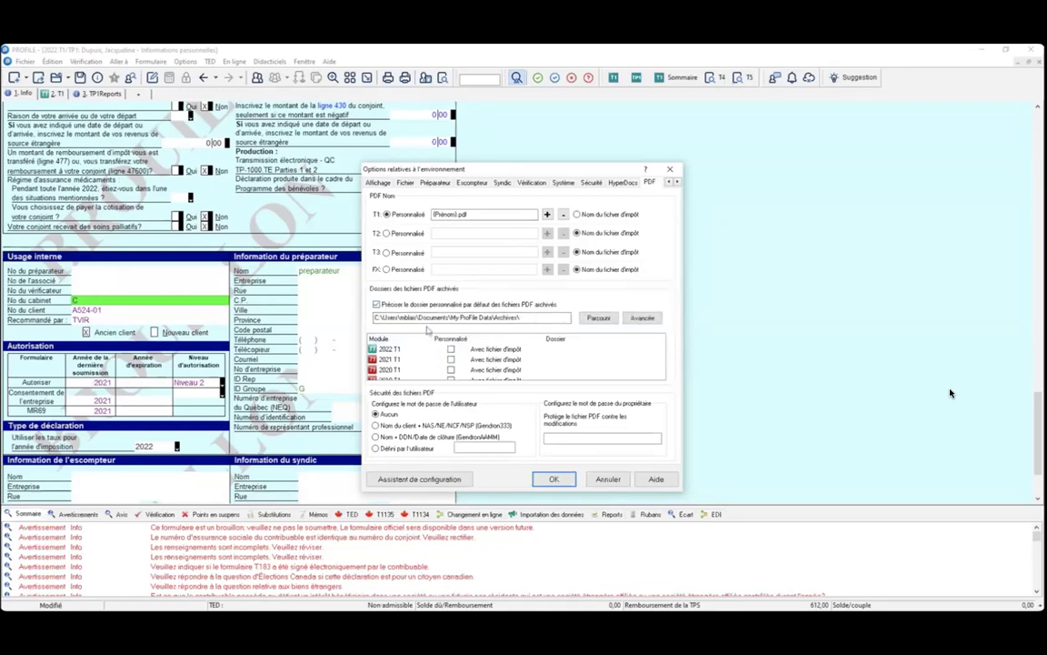
click(451, 350)
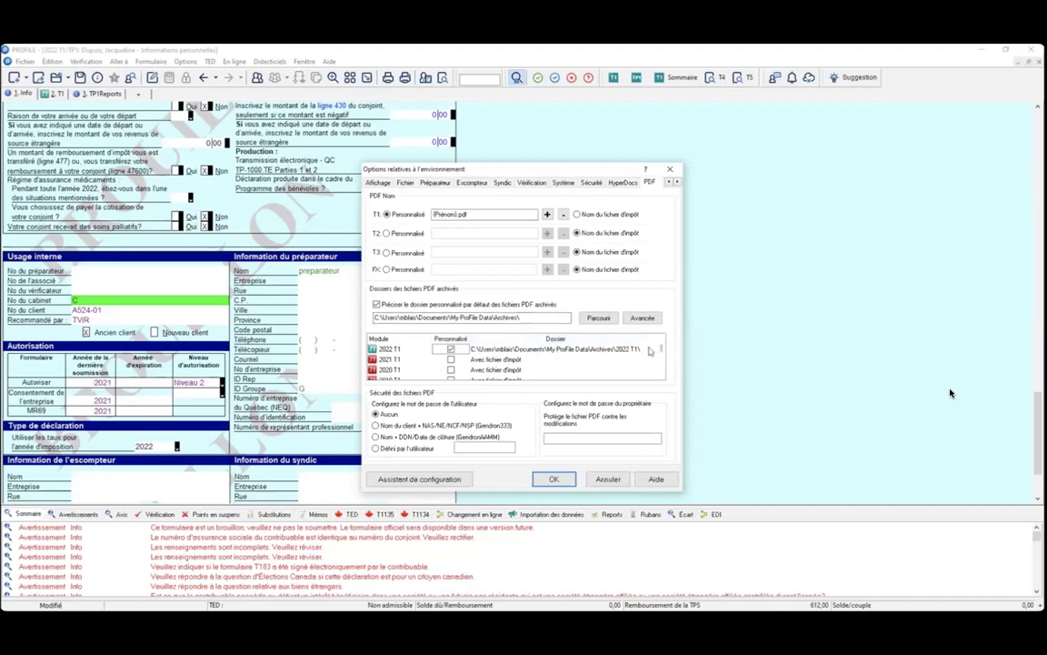
click(376, 304)
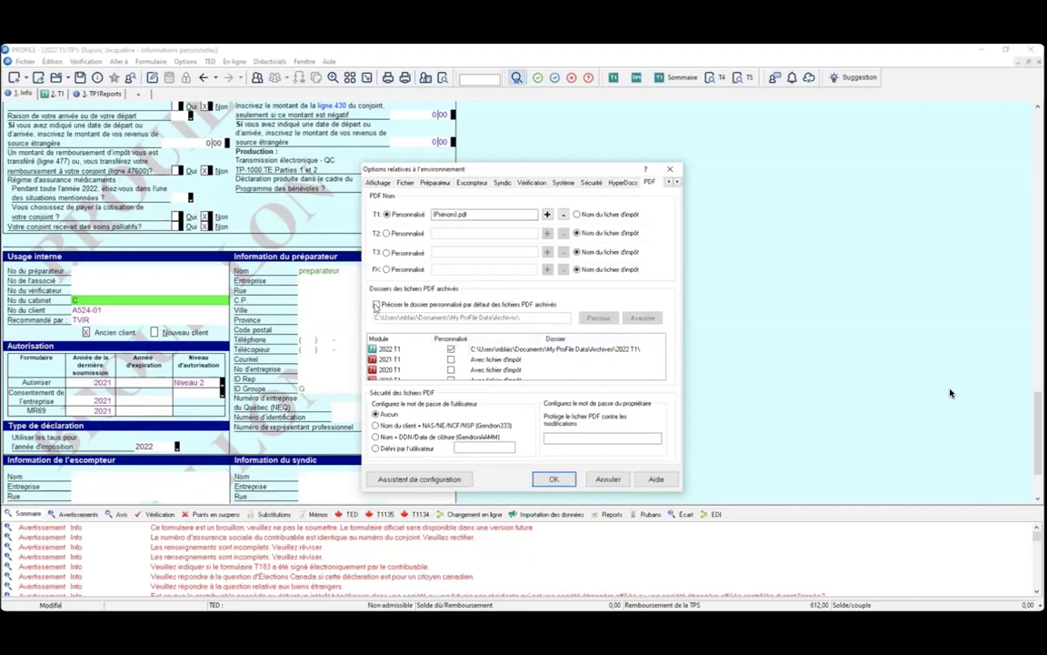
Toggle the custom archived PDF folder for 2022 T1 and enable the default custom folder for archived PDF files
click(451, 350)
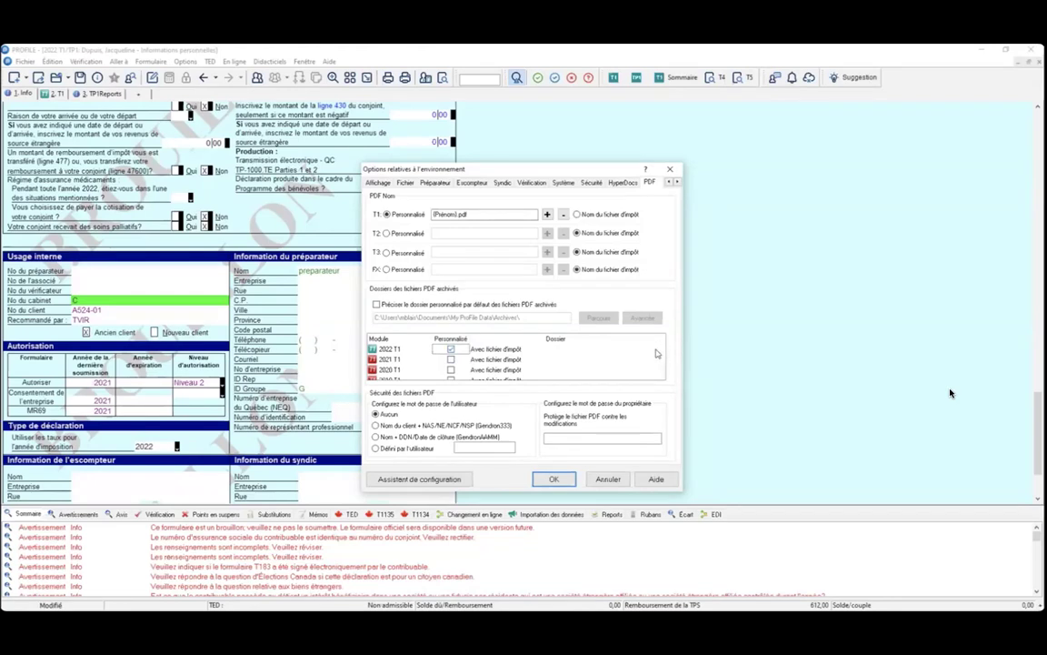
click(614, 345)
click(375, 305)
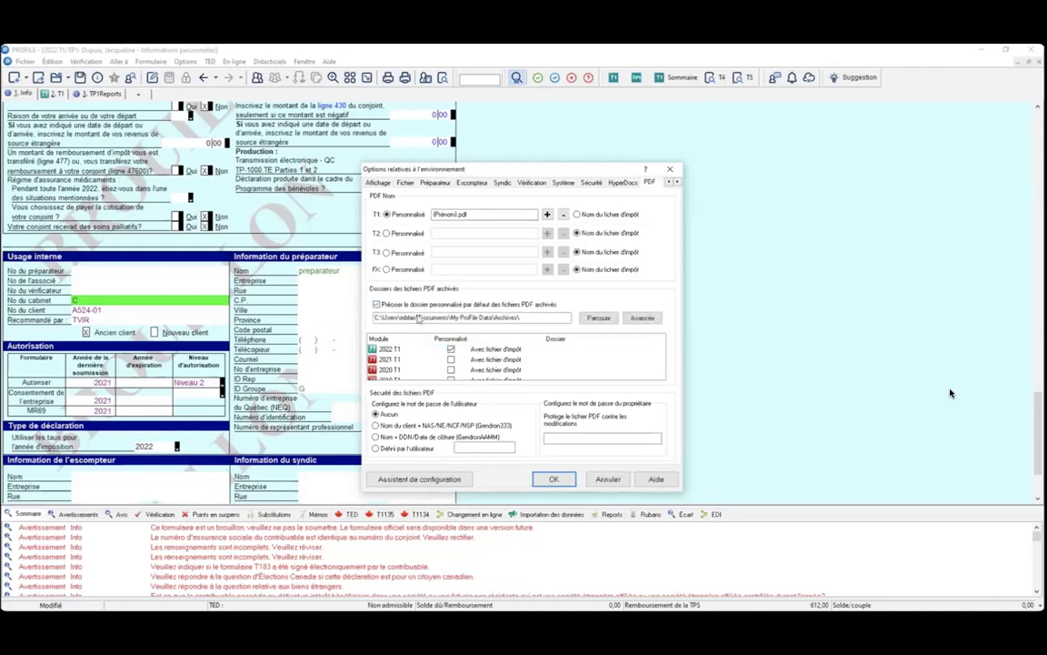
Try to use This PC as the custom archived PDF folder for the 2022 T1 module
click(496, 350)
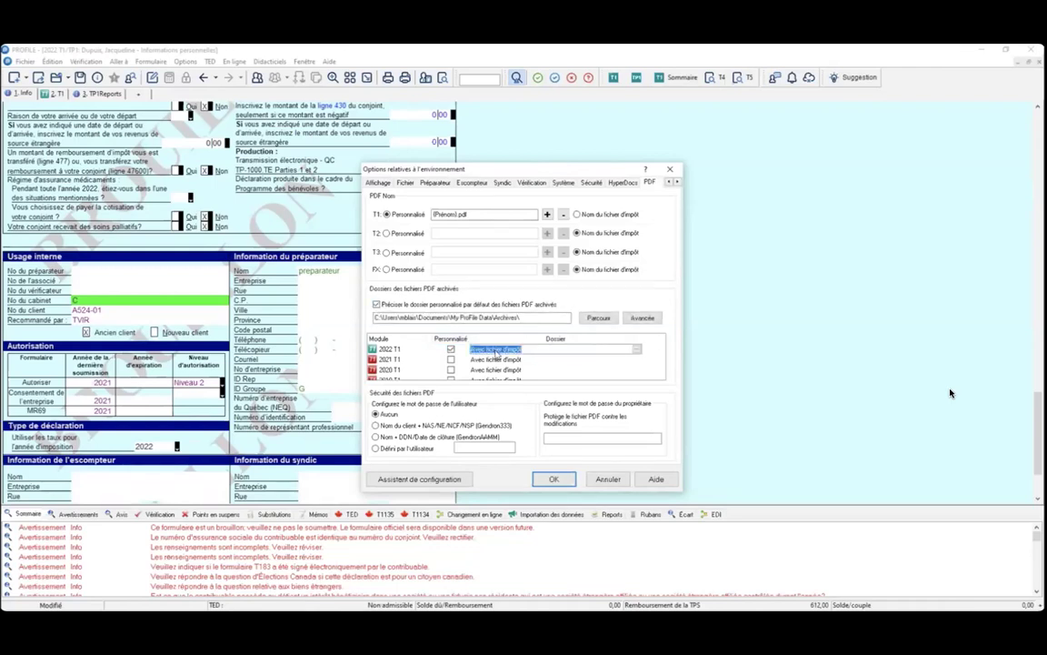
click(637, 351)
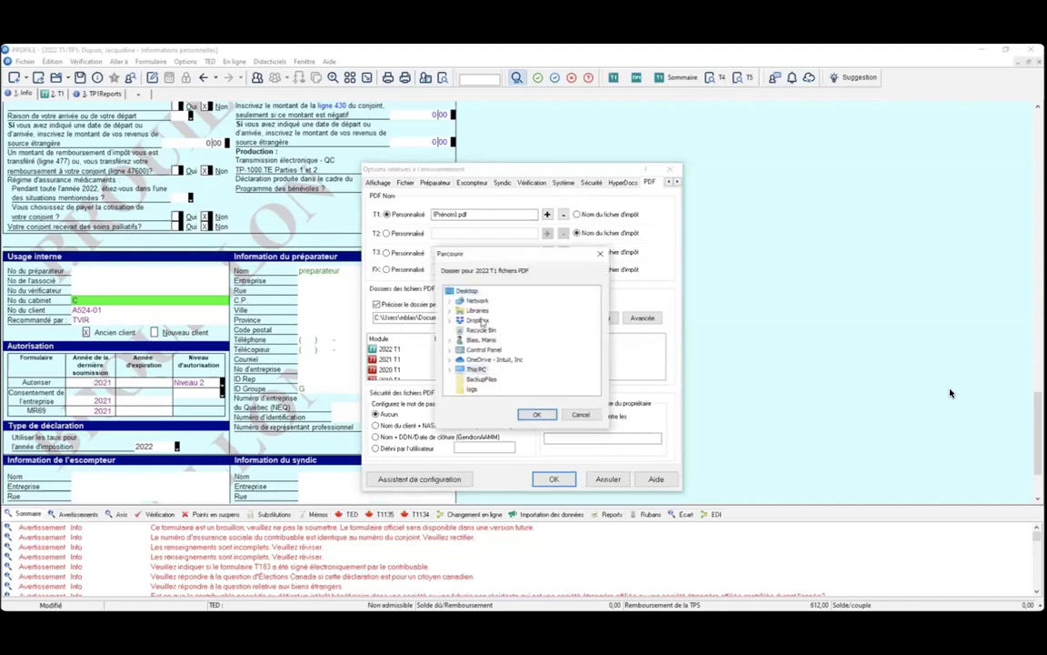
click(474, 369)
click(535, 414)
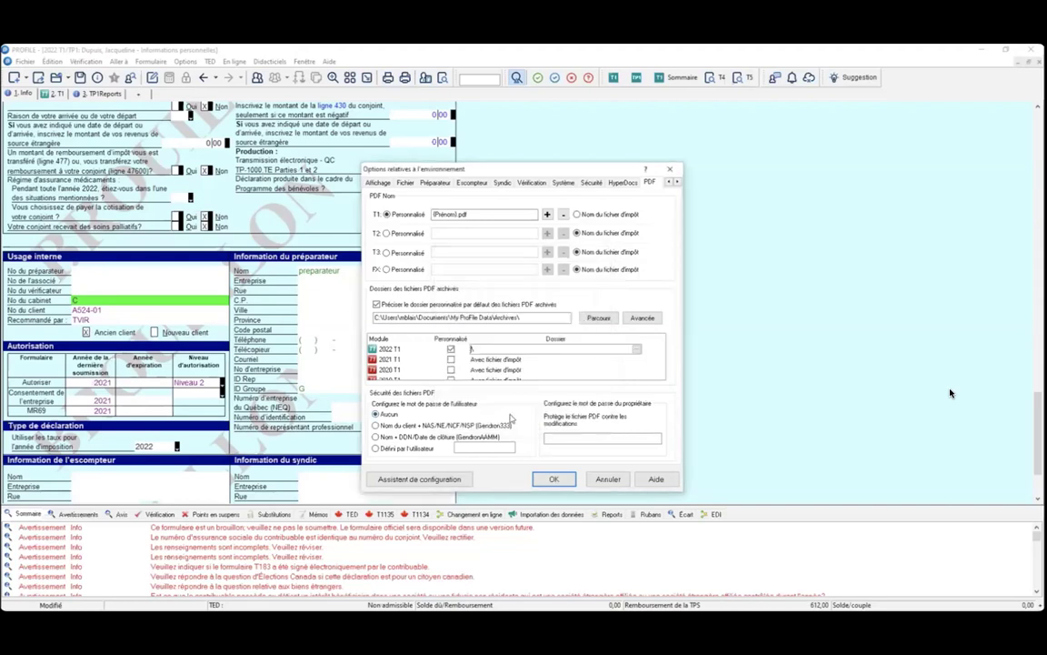
Set the custom archived PDF folder for the 2022 T1 module to 2022T1 inside My ProFile Data in the documents library
click(636, 351)
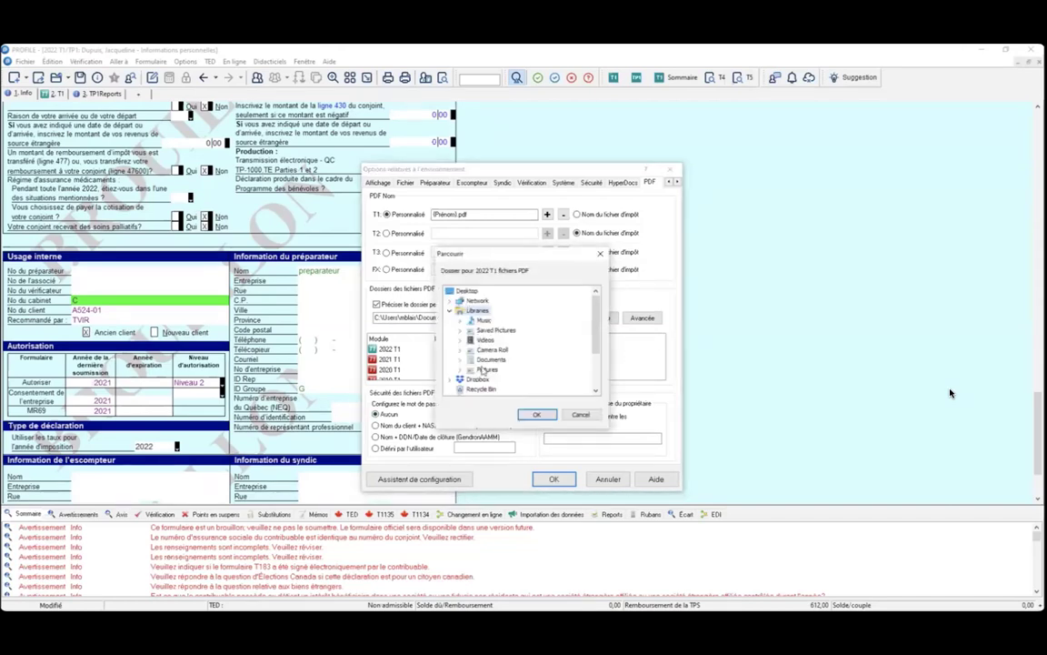
click(491, 359)
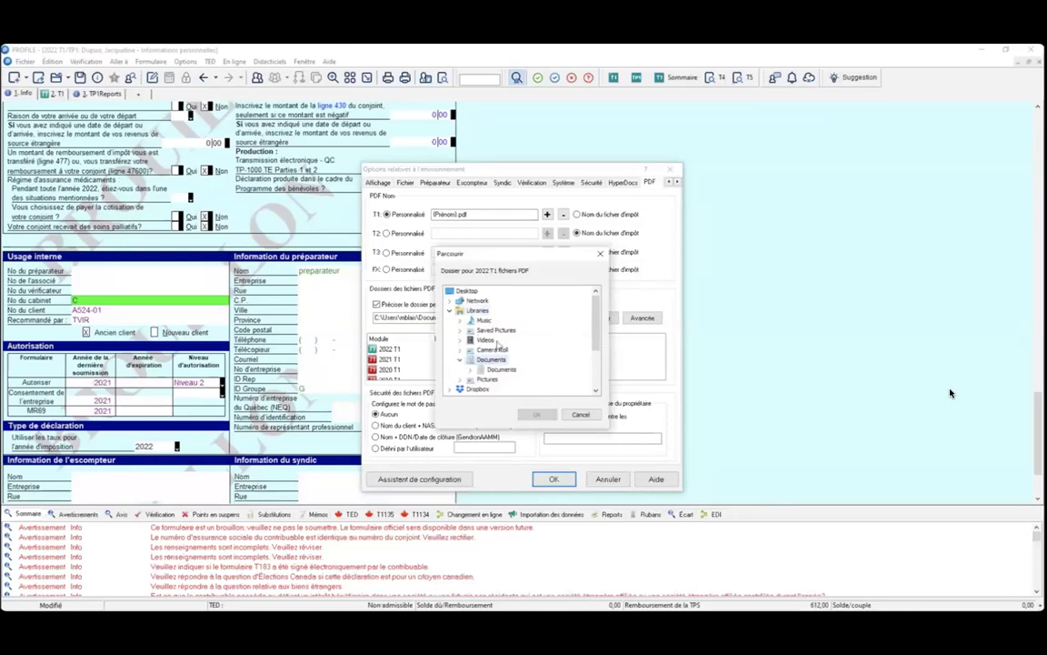
click(502, 369)
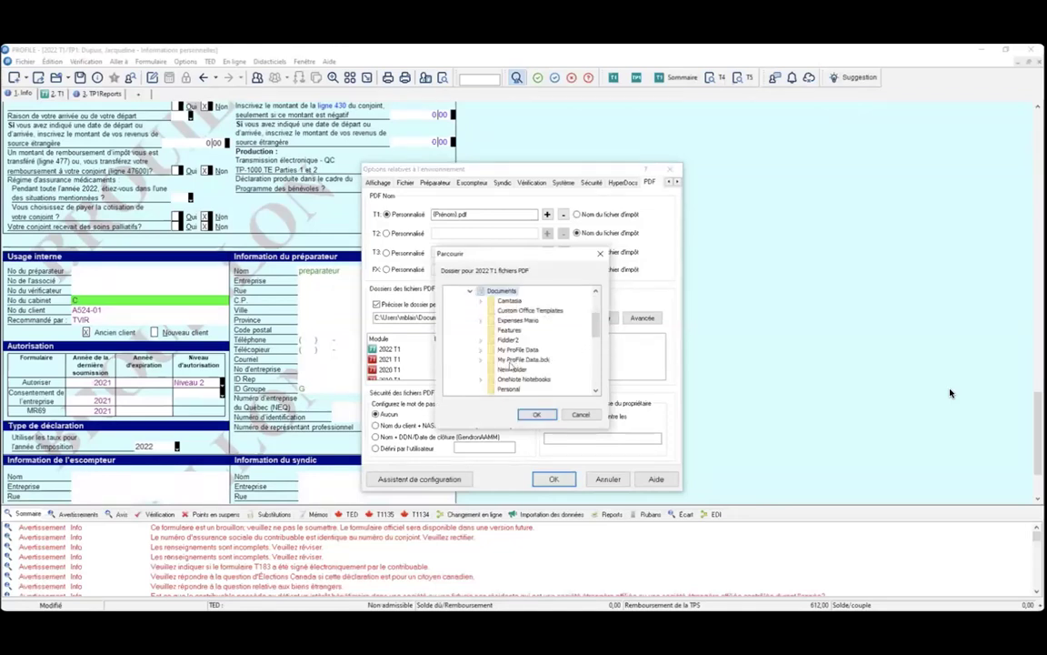
click(518, 349)
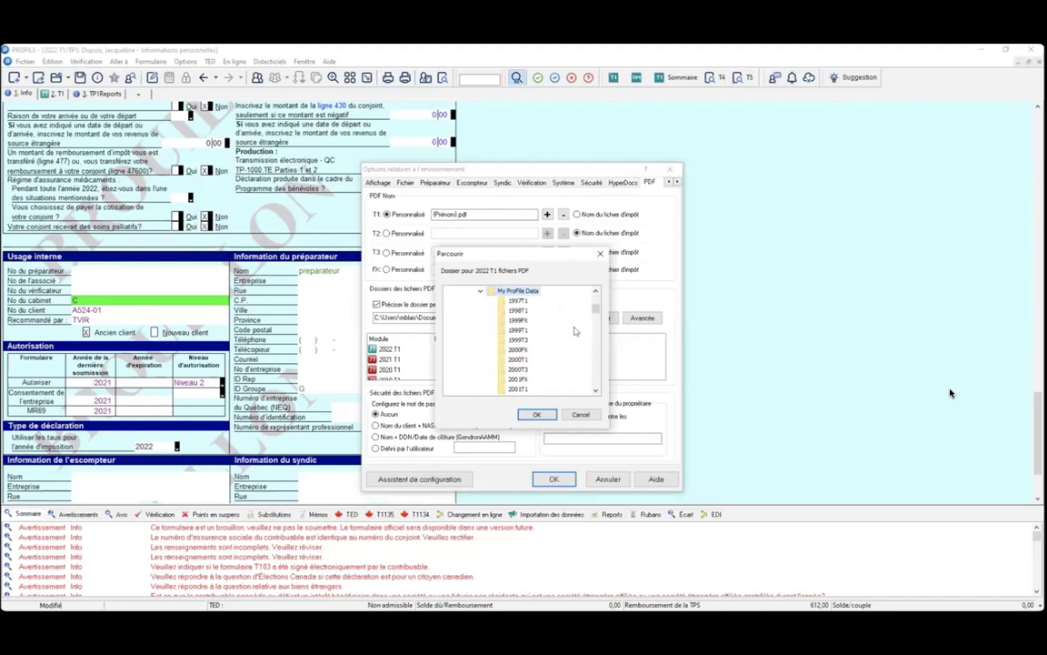
drag(595, 307, 593, 358)
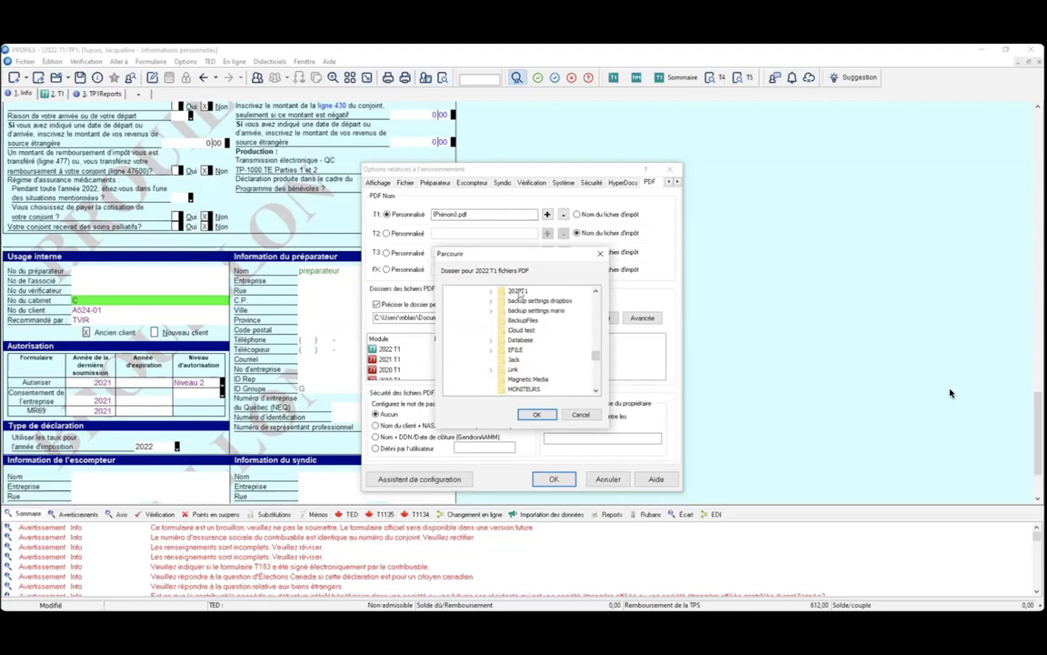
click(536, 414)
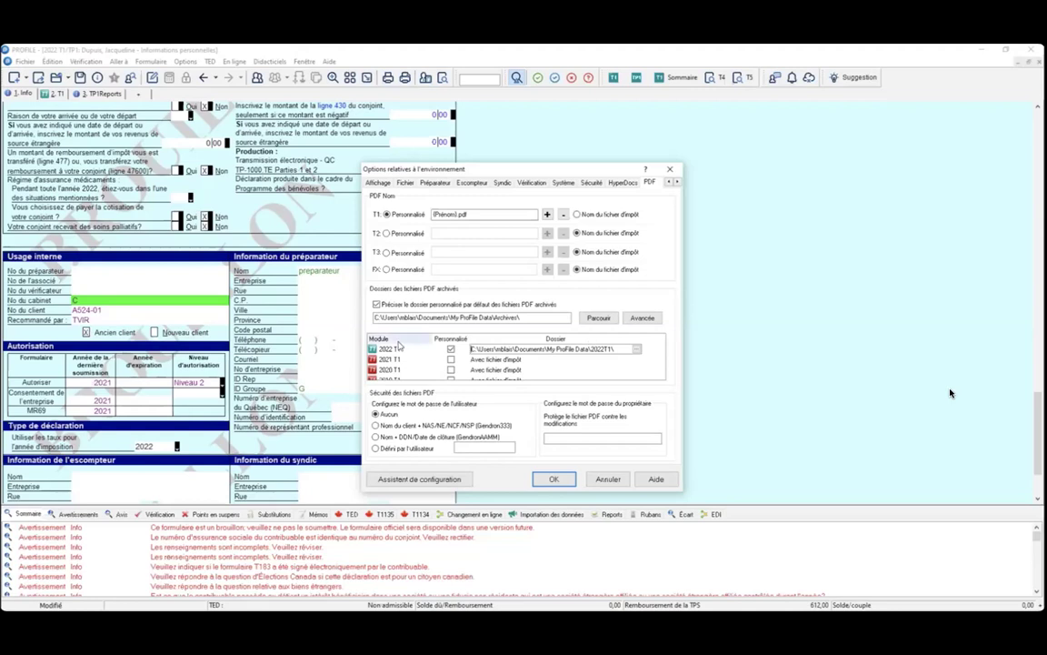
Turn off the default custom folder for archived PDF files and review the module list through 2009 FX
click(452, 307)
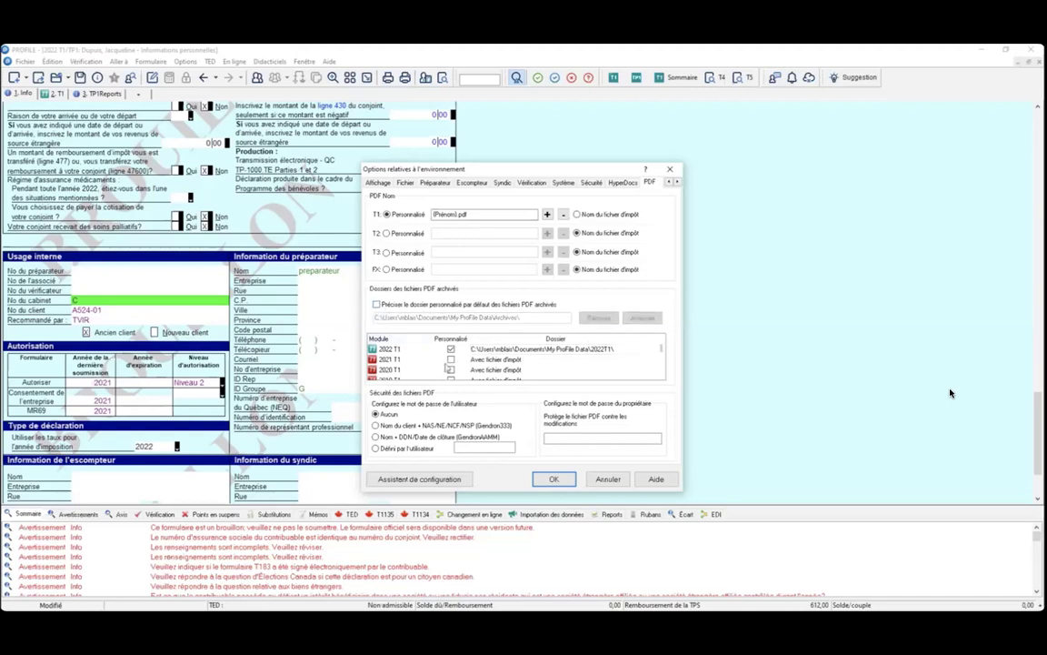
mouse_move(656, 351)
mouse_down()
mouse_move(663, 381)
mouse_move(661, 340)
mouse_up()
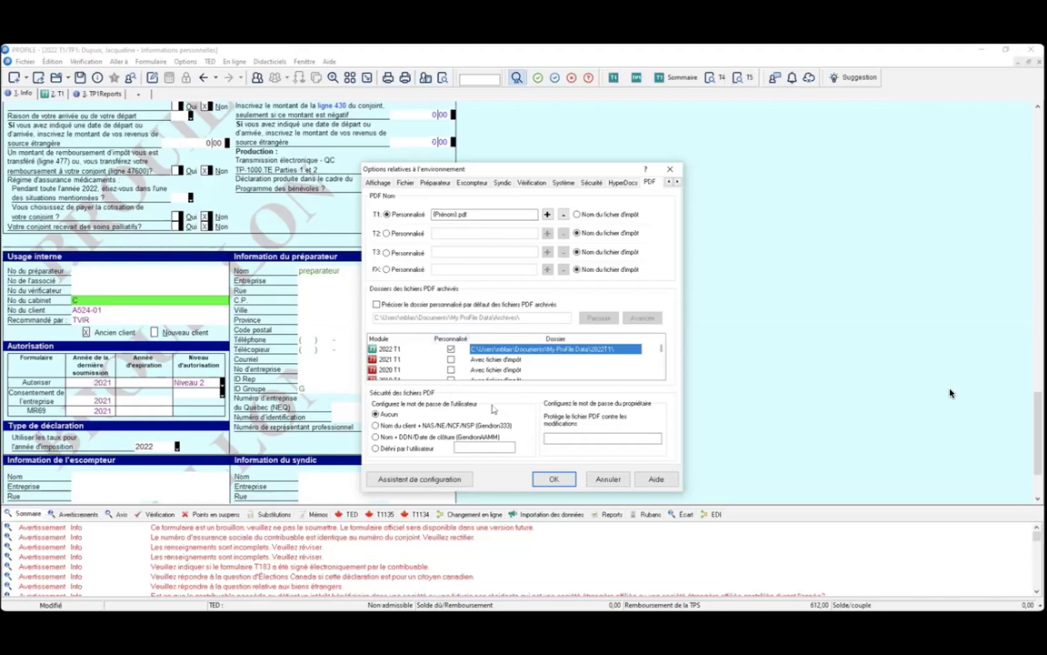
drag(663, 348, 662, 369)
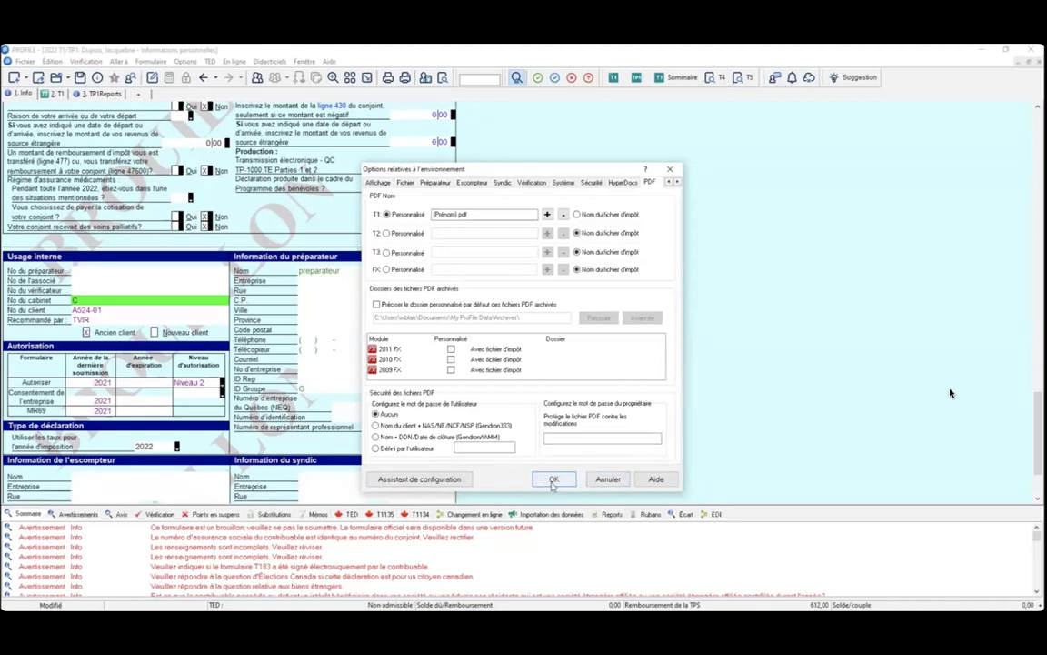
Examine the cloud backup and notification settings, and close the environment options without confirming them
click(674, 183)
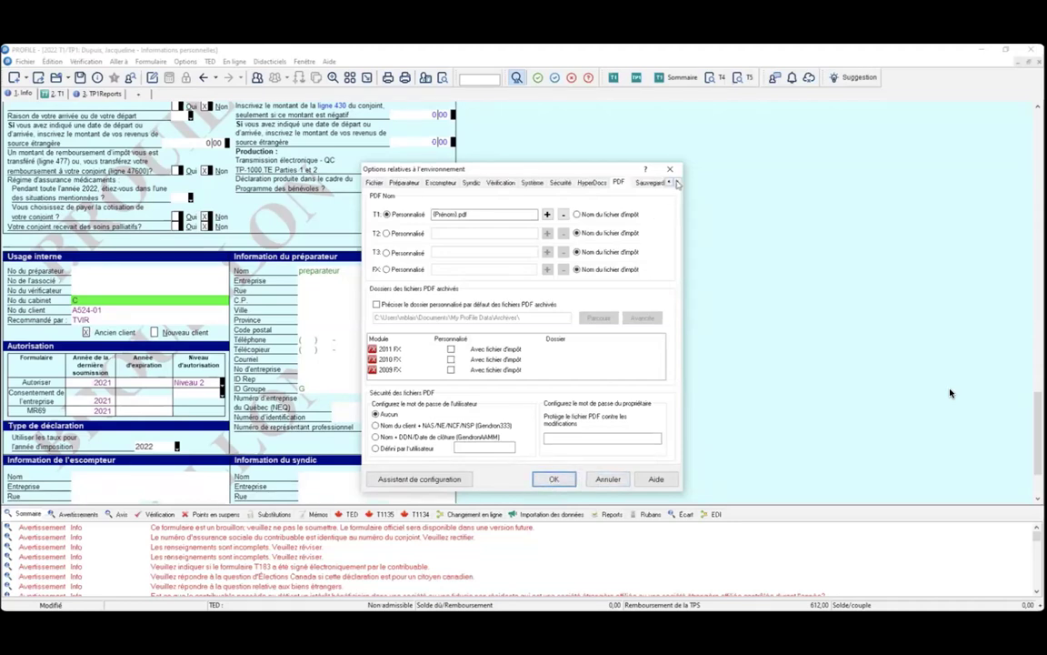
click(676, 183)
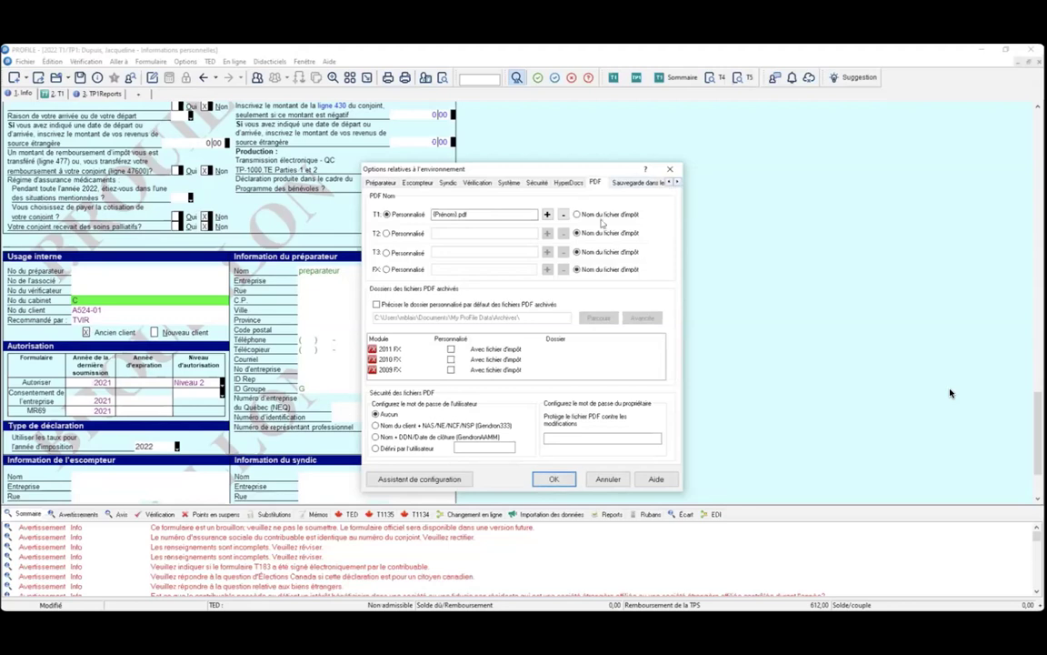
click(638, 183)
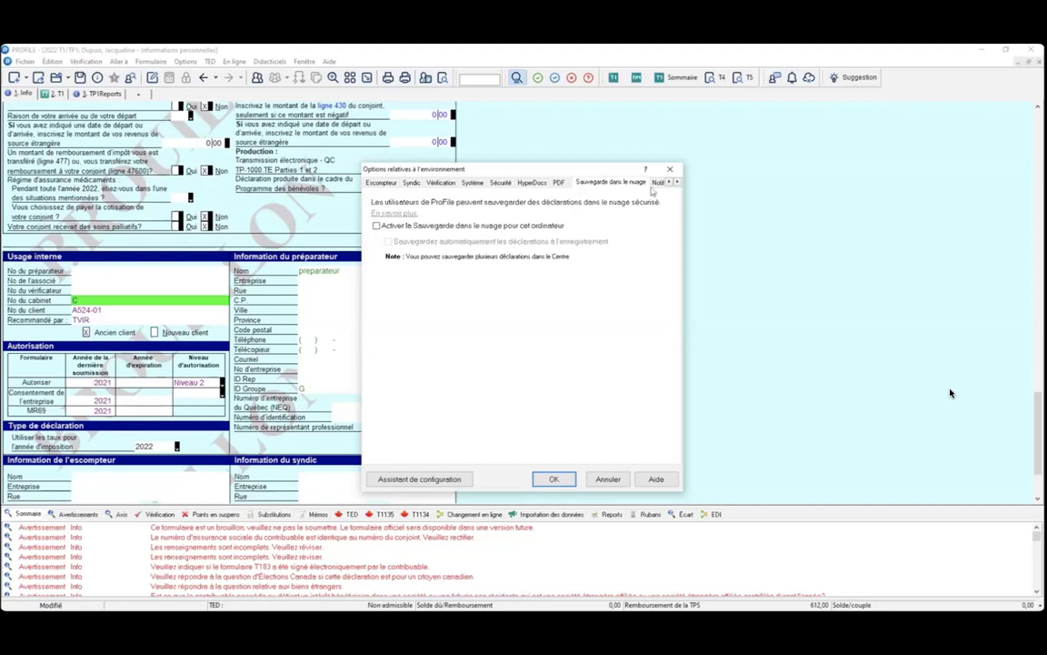
click(677, 183)
click(630, 182)
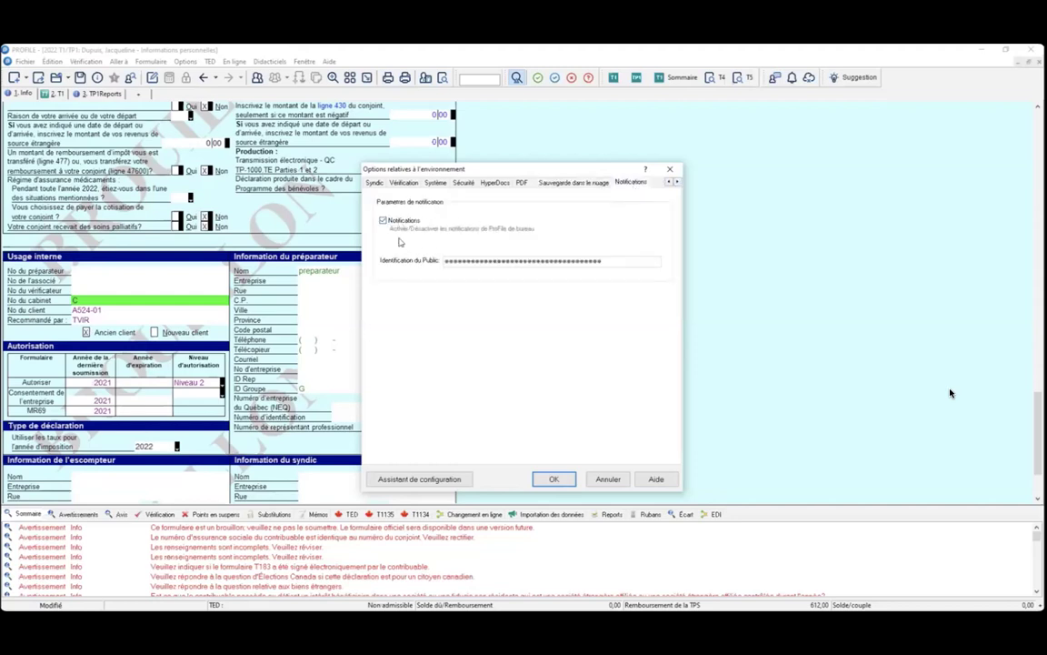
click(674, 170)
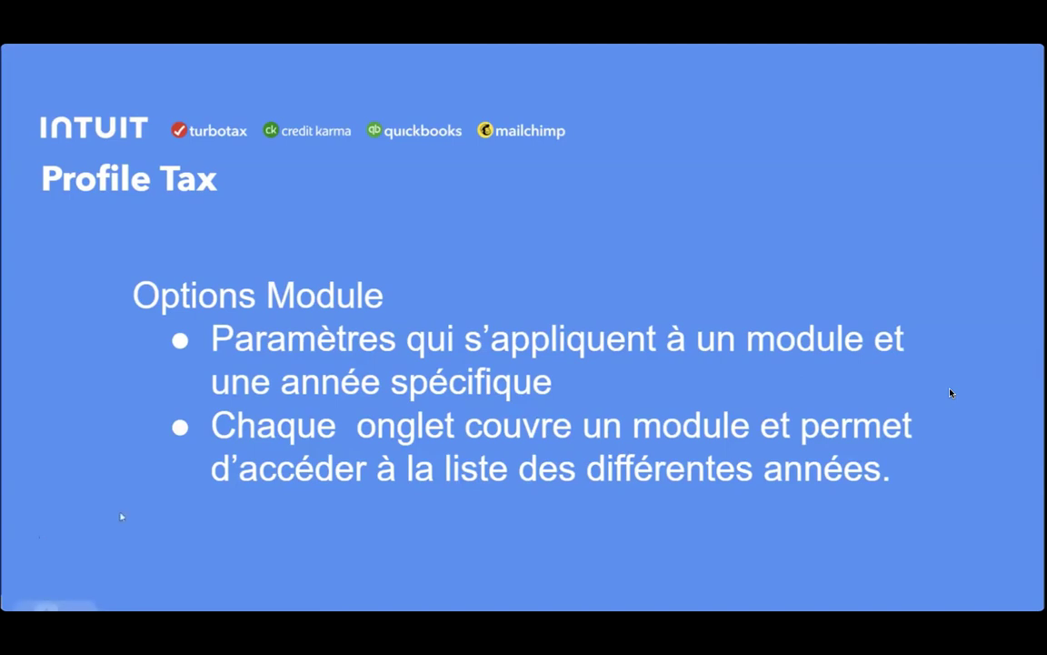
key(Right)
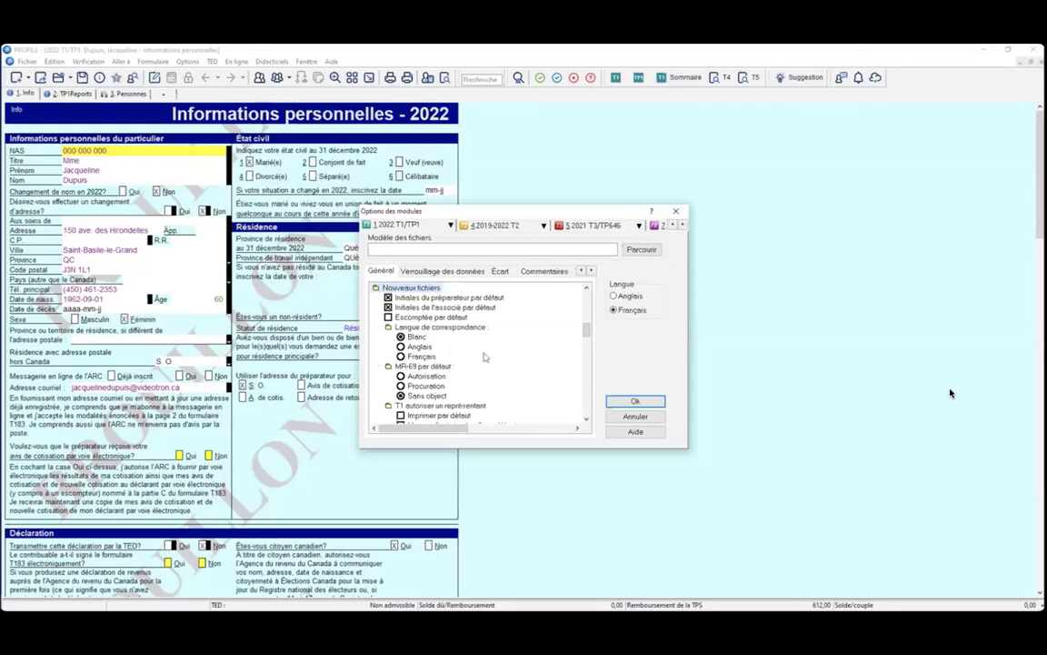
Examine the 2022 T1/TP1 module's new file defaults, including MR-69, representative authorization, T183 and assessment review settings
scroll(439, 351, down, 2)
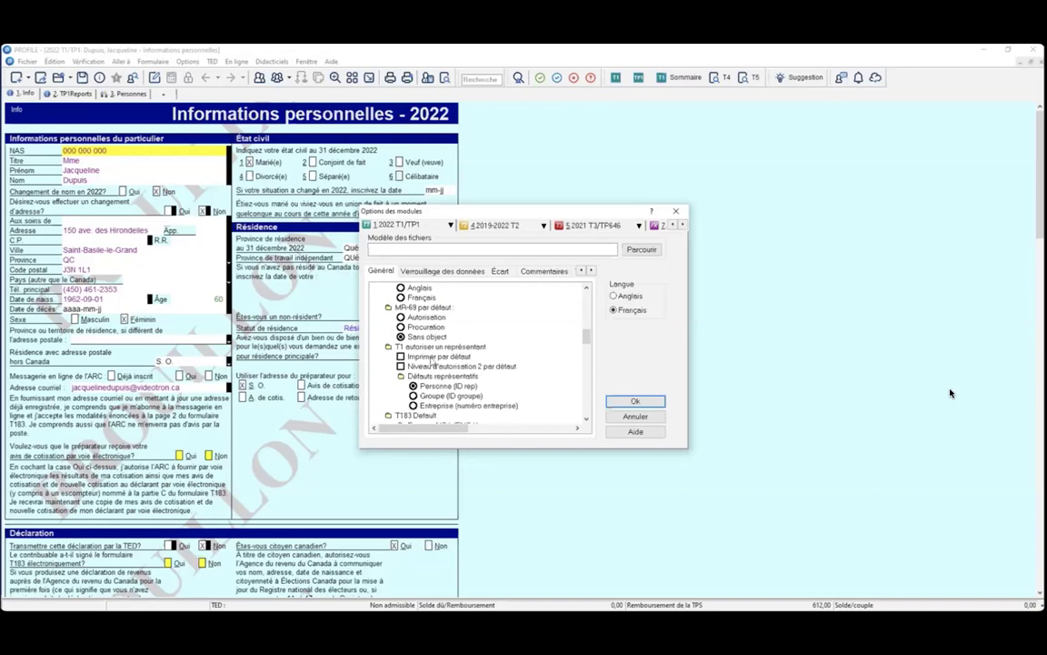
scroll(446, 347, down, 1)
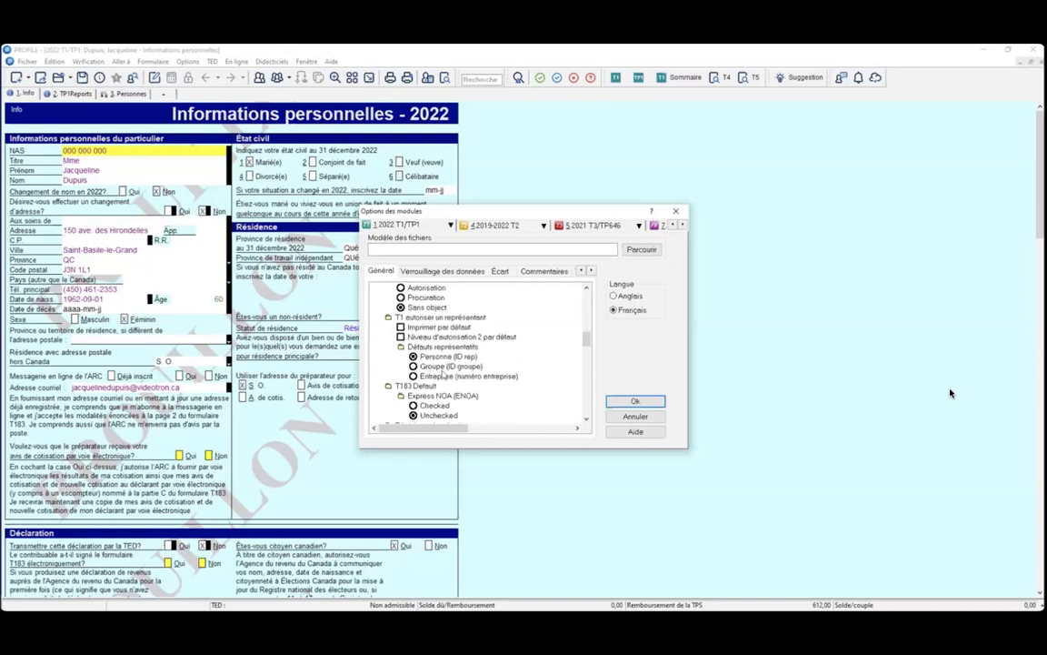
scroll(450, 344, down, 1)
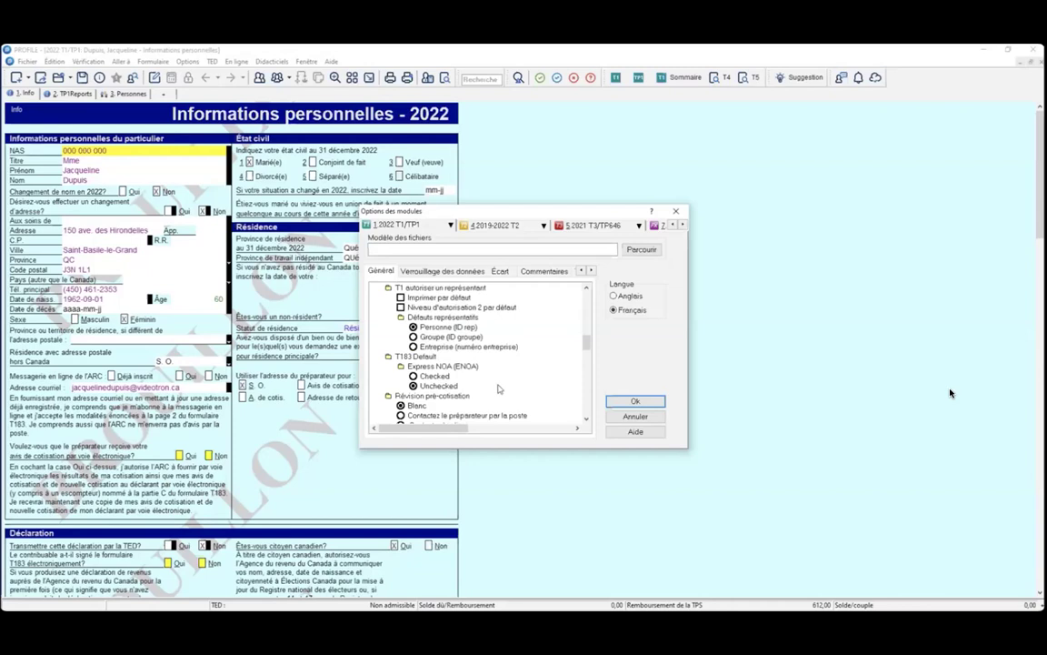
scroll(443, 389, down, 2)
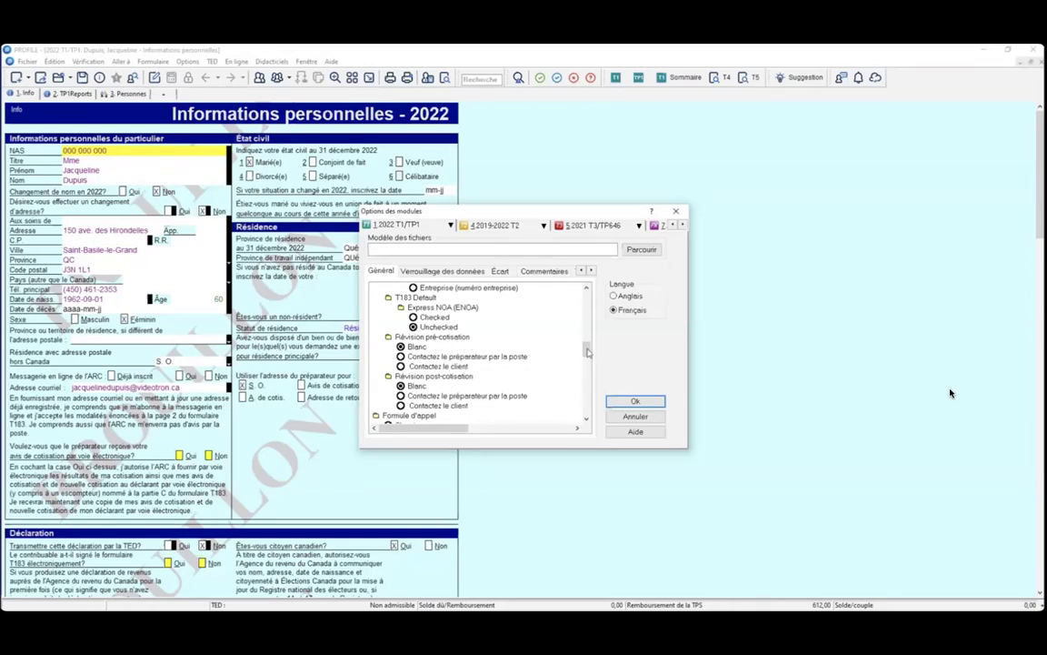
scroll(587, 353, down, 1)
scroll(588, 354, down, 2)
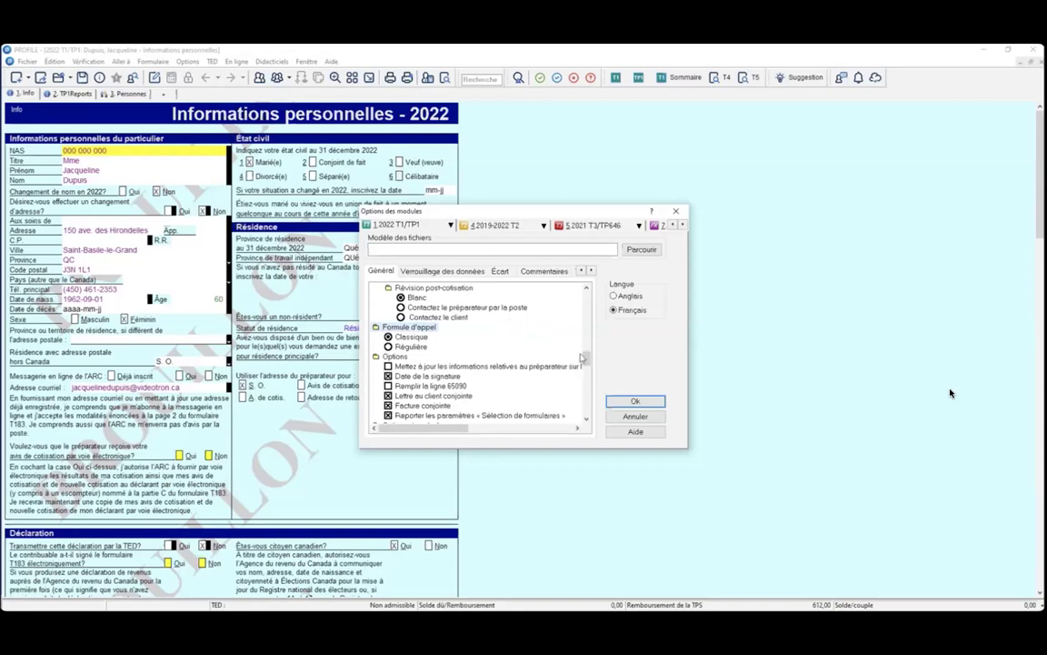
scroll(585, 359, down, 2)
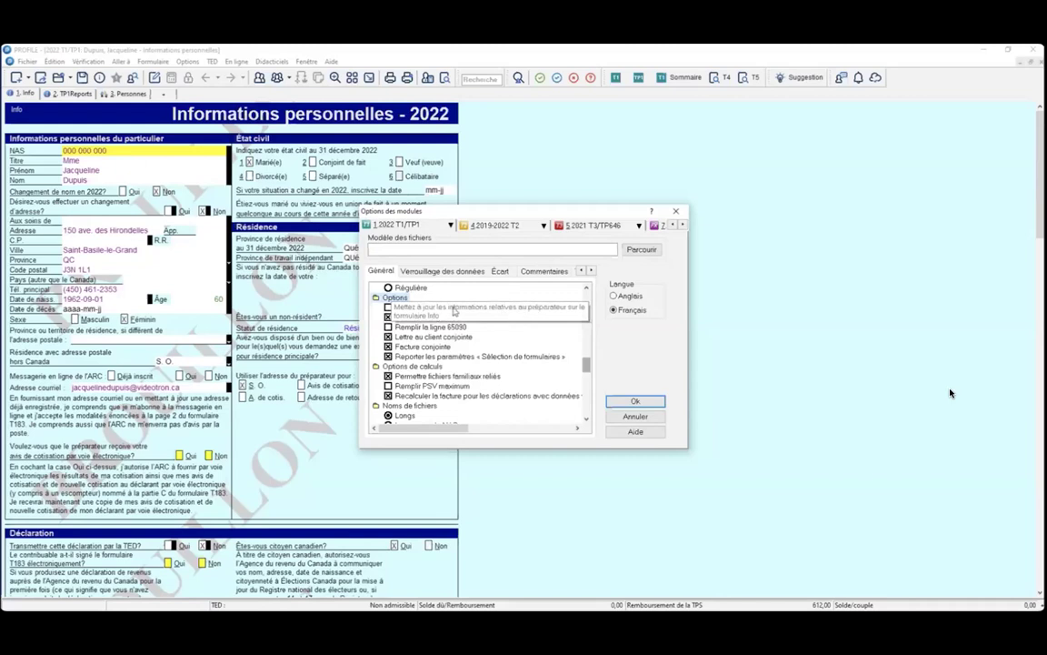
In the 2022 T1/TP1 module options, enable updating the preparer information on the Info form and toggle the signature date option
click(388, 307)
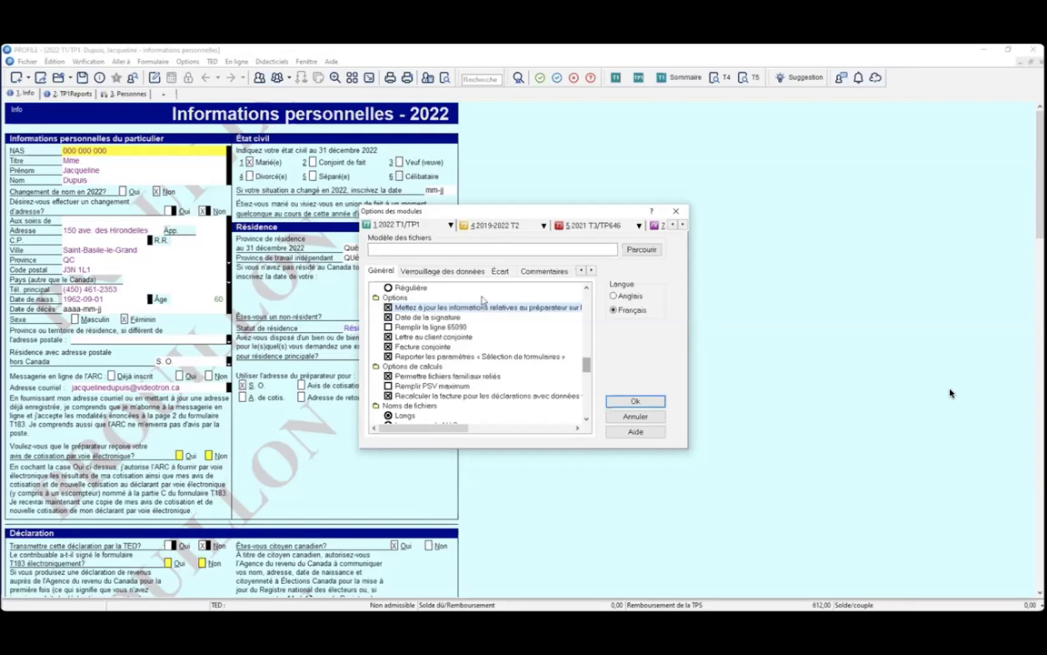
click(438, 318)
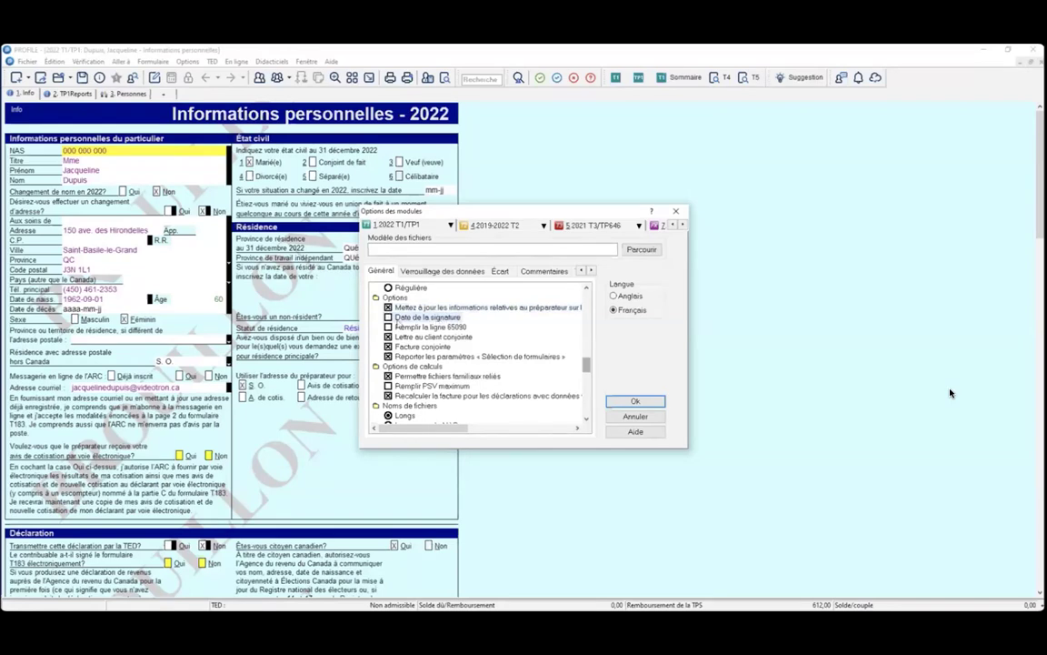
click(389, 318)
click(421, 320)
click(388, 317)
Examine the calculation, file name, client colour and spouse colour options of the 2022 T1/TP1 module
scroll(423, 337, down, 2)
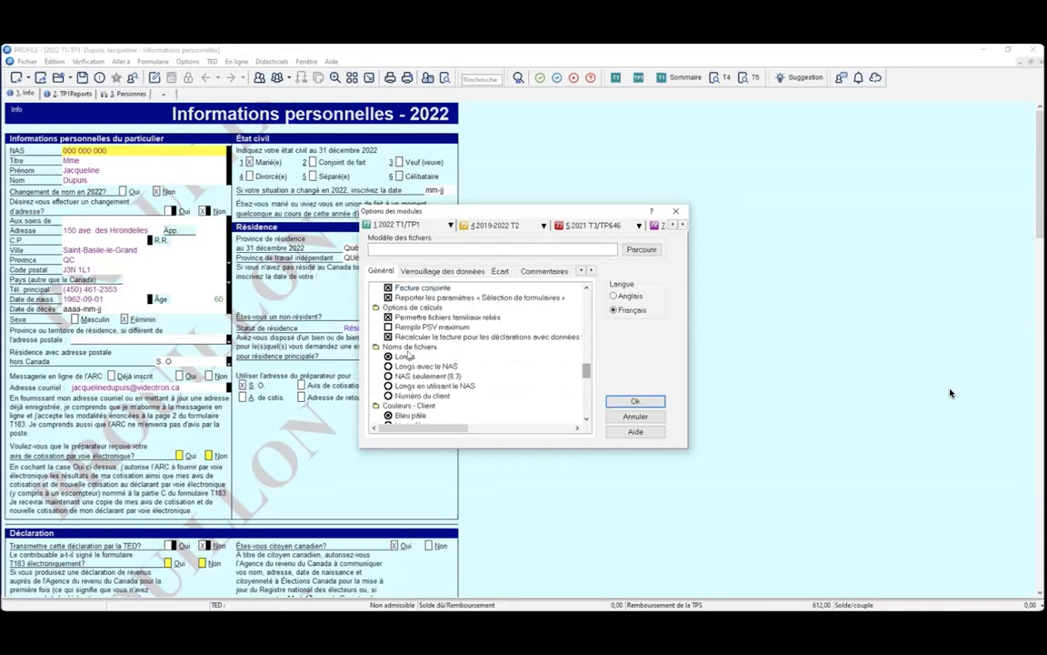
scroll(440, 336, down, 2)
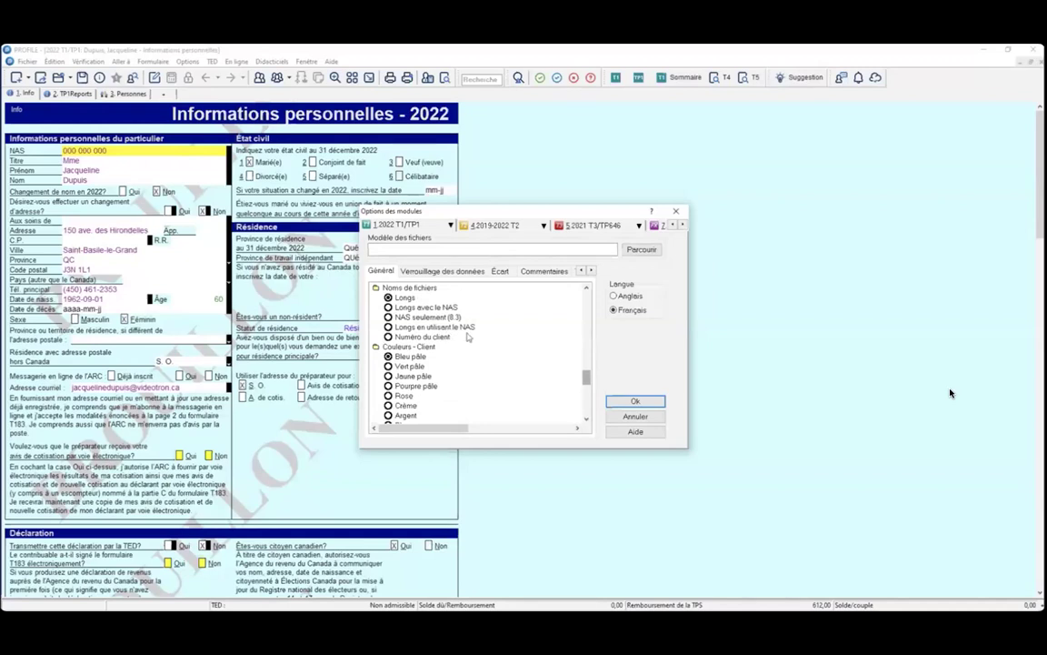
scroll(467, 336, up, 2)
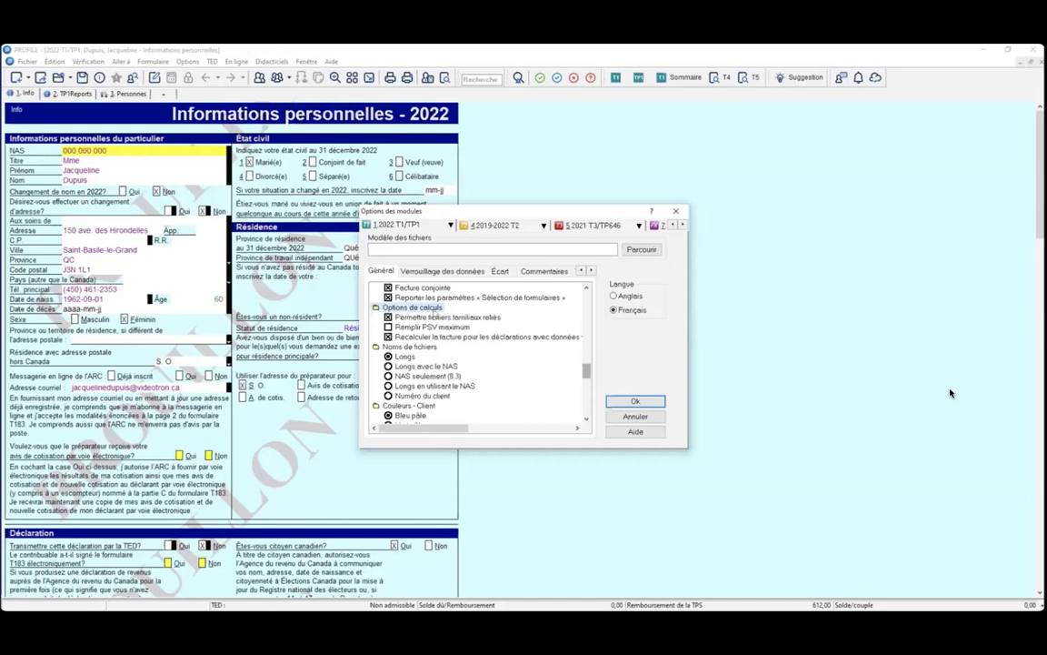
click(414, 347)
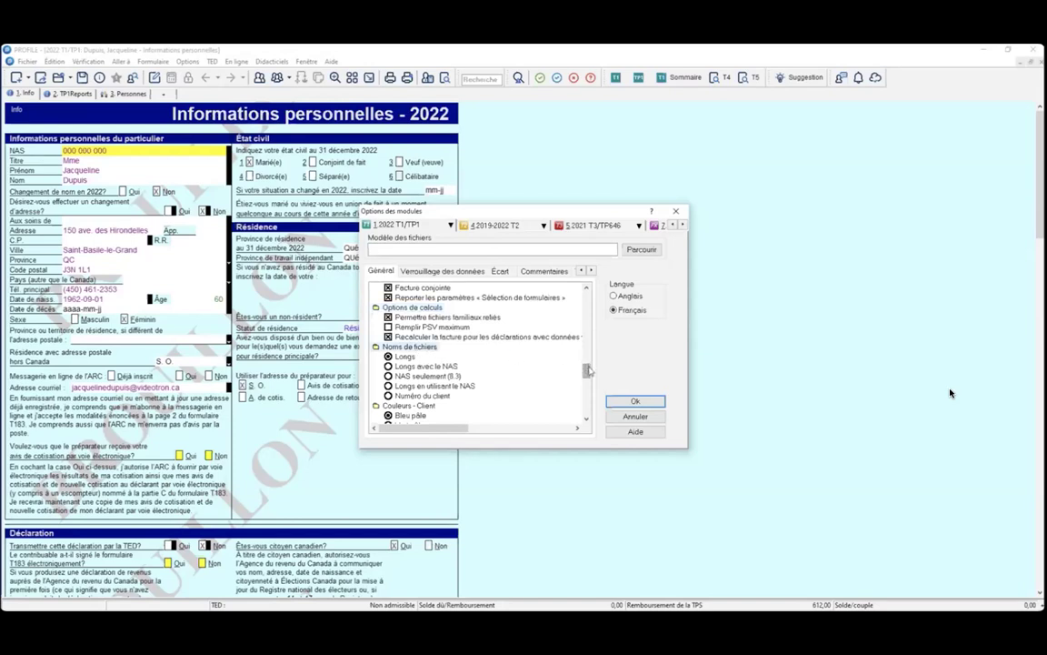
drag(587, 373, 587, 383)
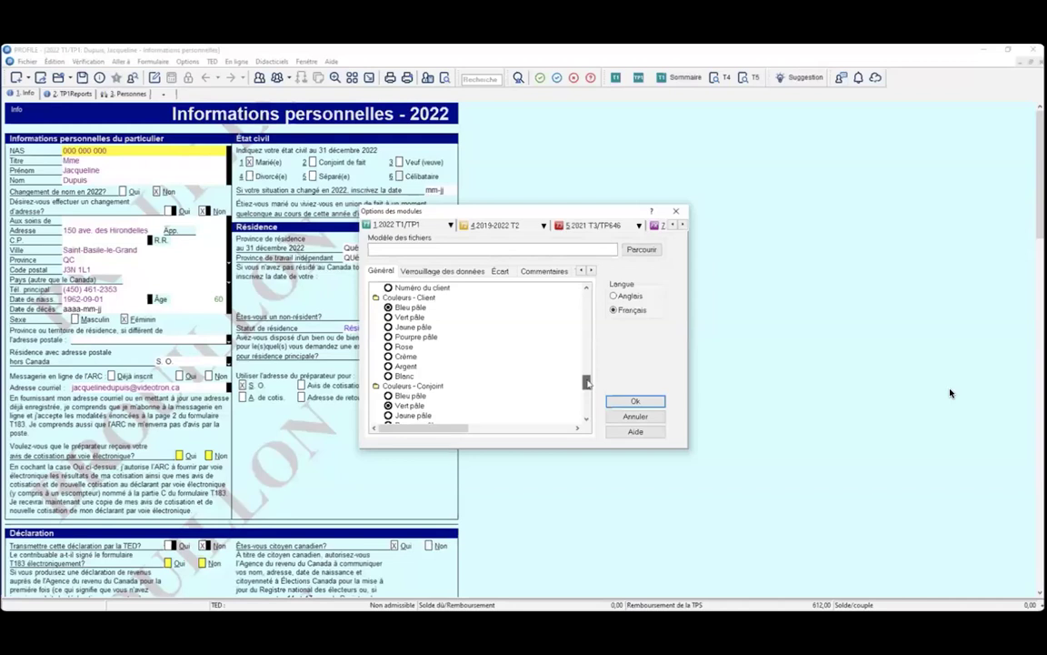
drag(587, 382, 587, 406)
scroll(532, 360, up, 15)
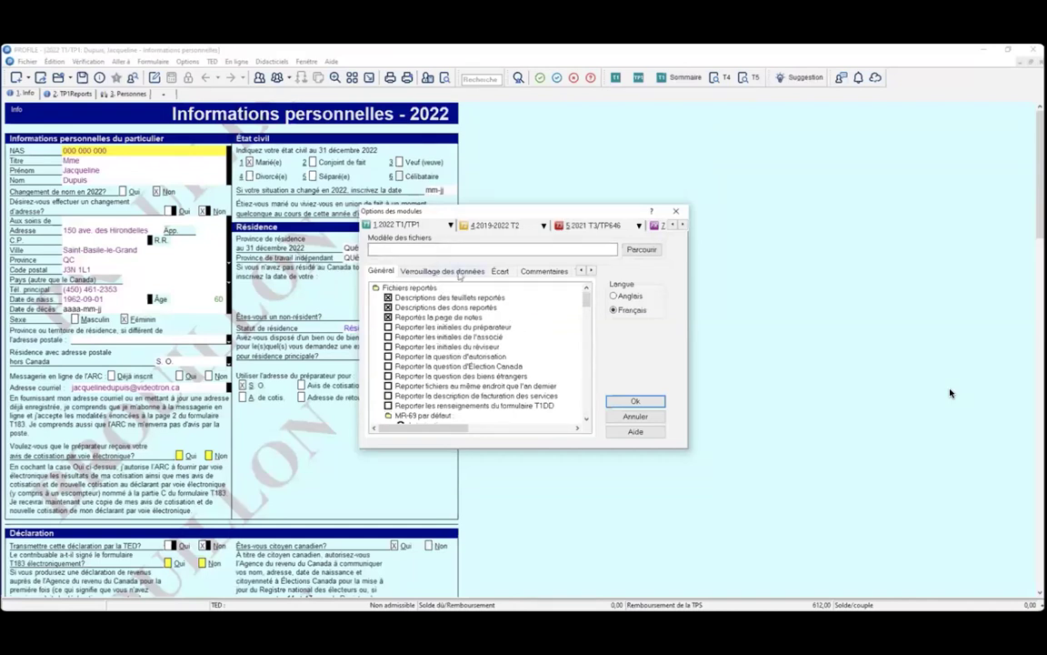
Try the data locking option for the accepted EFILE status in the 2022 T1/TP1 module, and cancel the module options
click(443, 271)
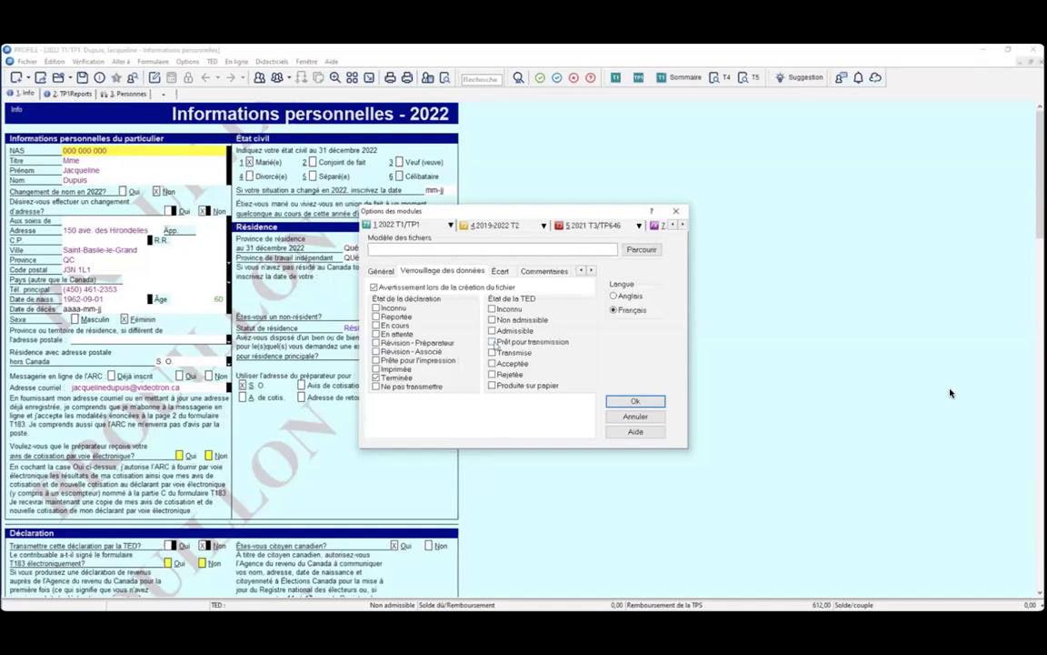
click(492, 364)
click(636, 417)
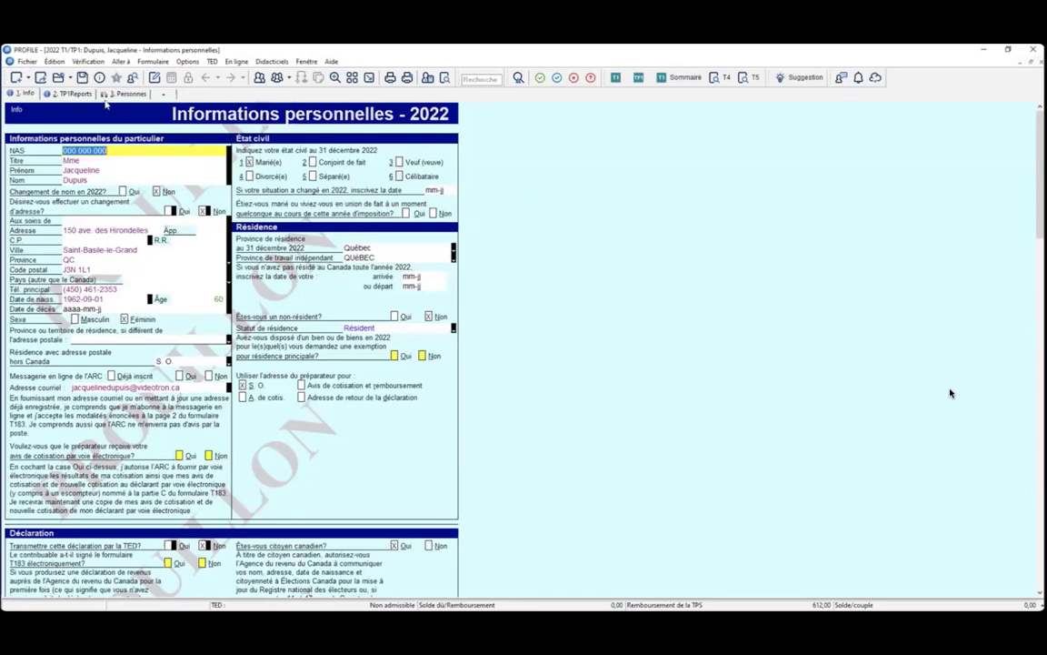
Open the return's file properties and set the first client's status to 8. Terminée
click(24, 61)
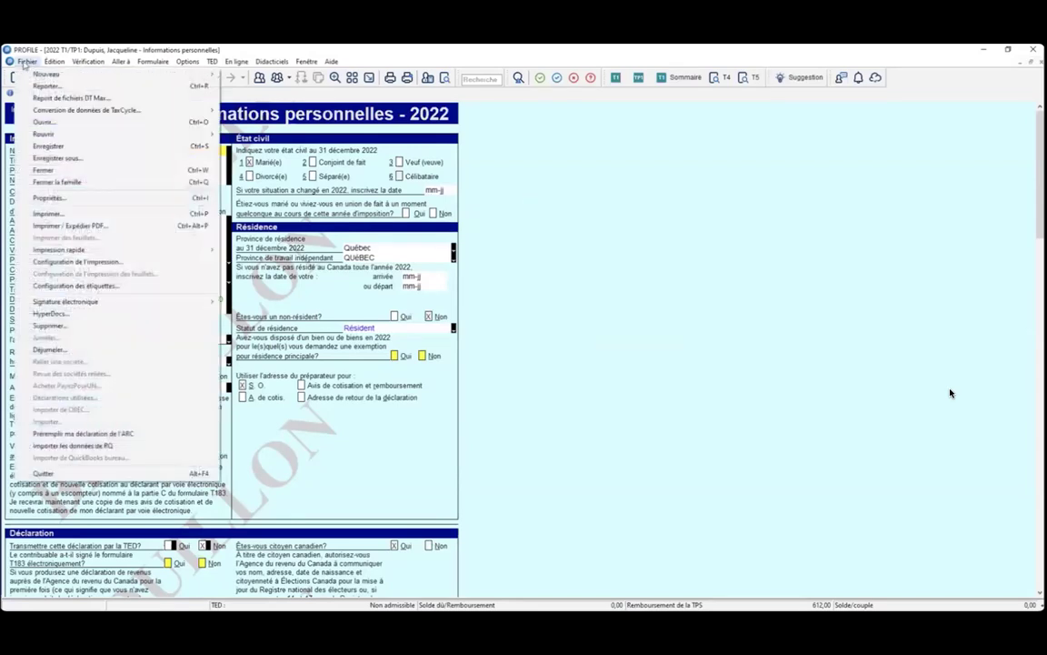
click(56, 182)
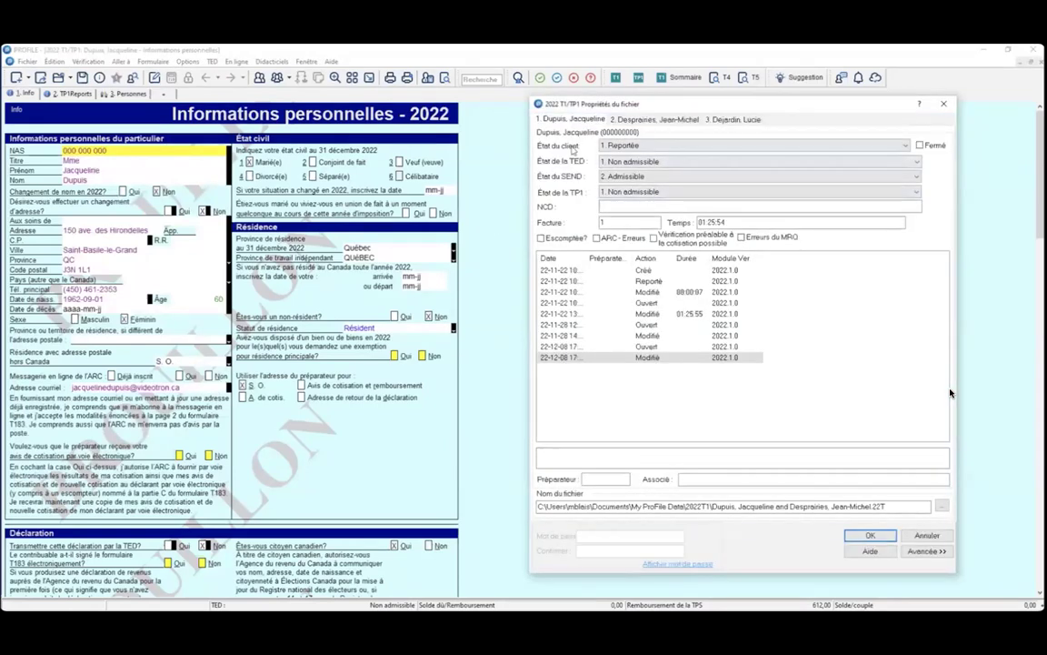
key(alt+Down)
key(Down)
key(Down)
key(Down)
key(Down)
key(Down)
key(Down)
key(Down)
key(Return)
Restore the client's status to 1. Reportée and confirm the file properties
click(622, 145)
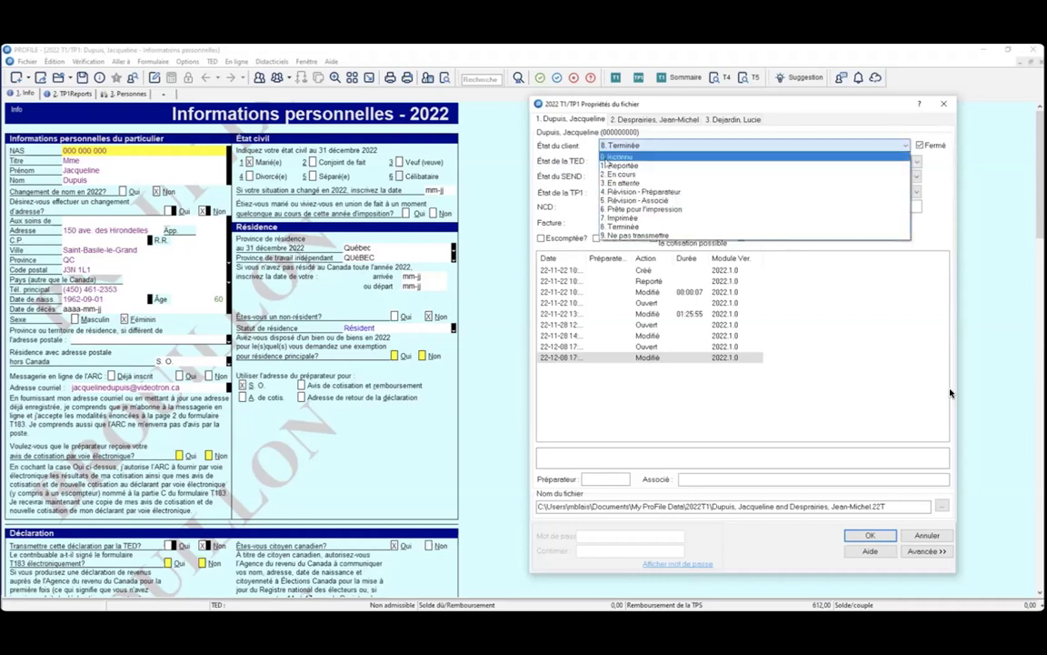
click(619, 167)
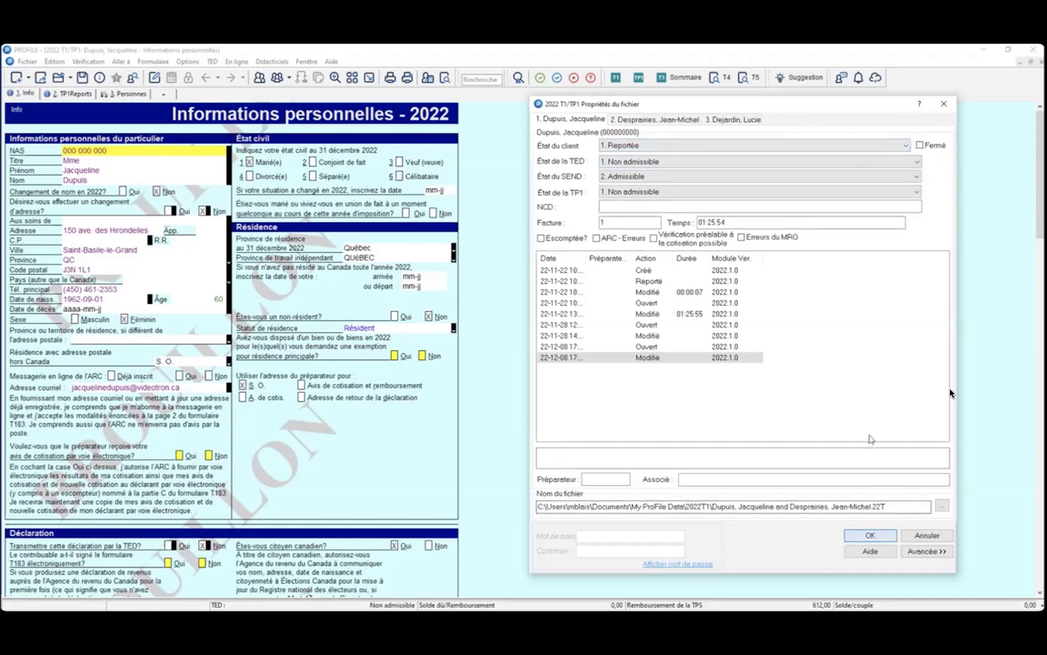
key(Return)
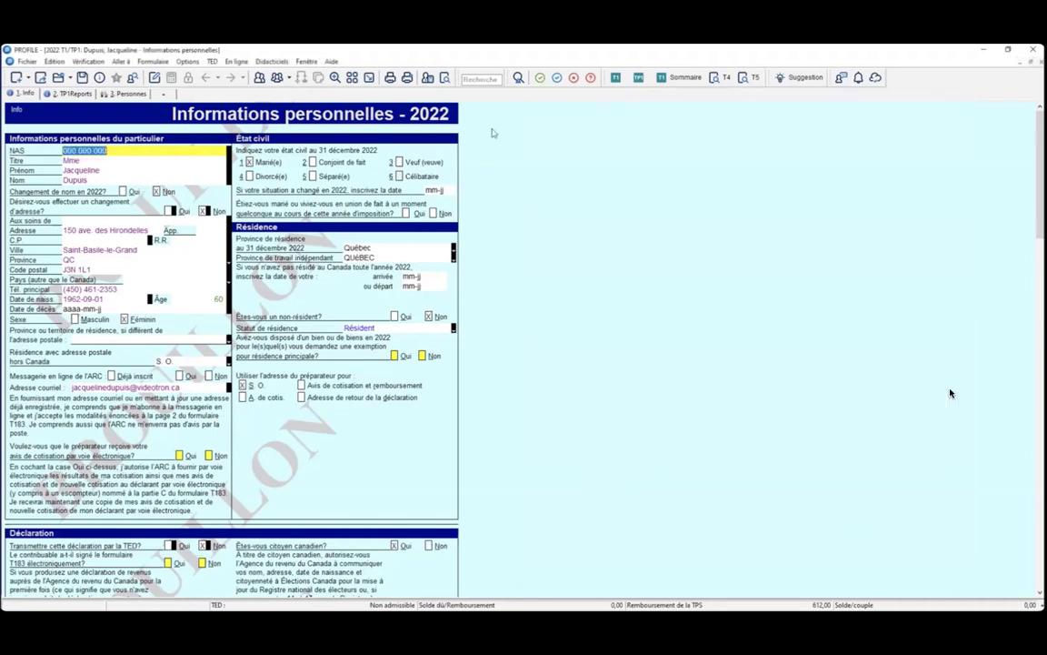
Examine the data locking and variance settings in the 2022 T1/TP1 module options
click(186, 62)
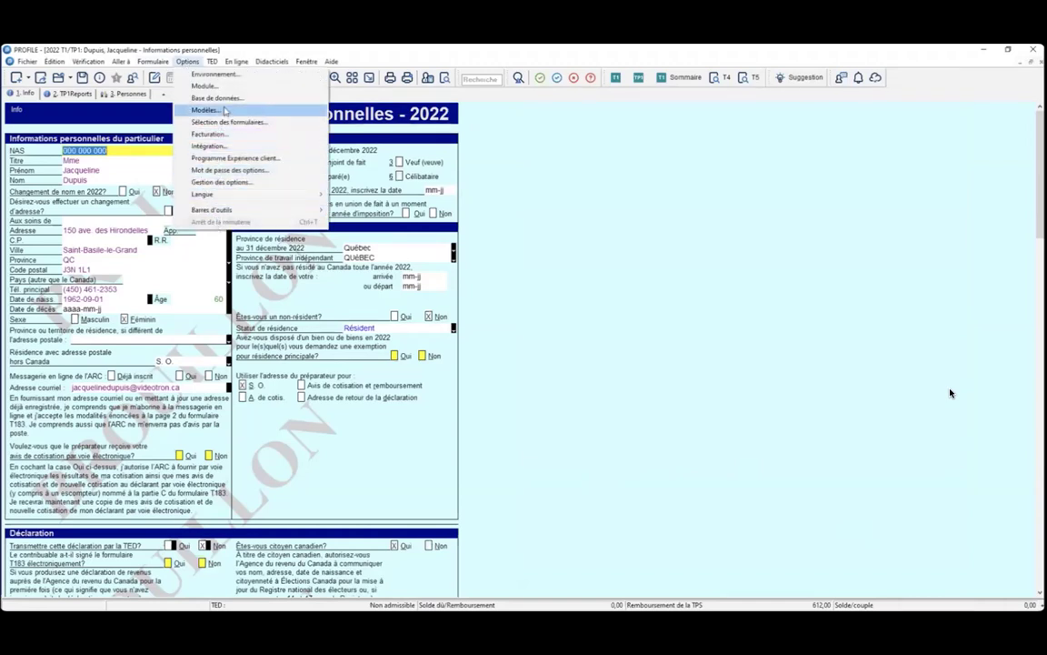
click(204, 86)
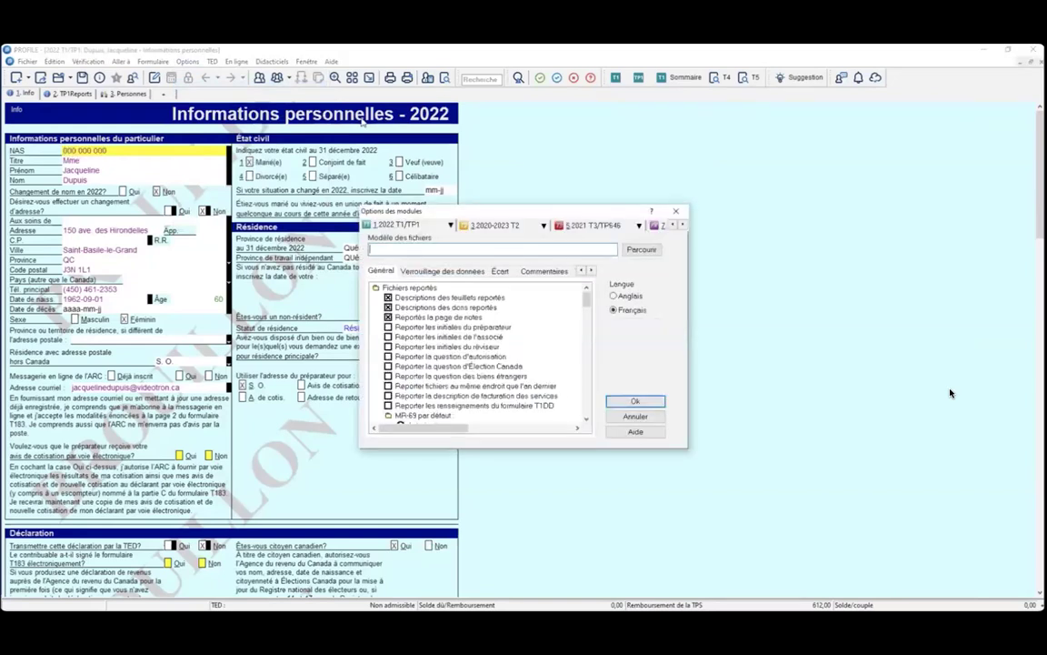
click(443, 271)
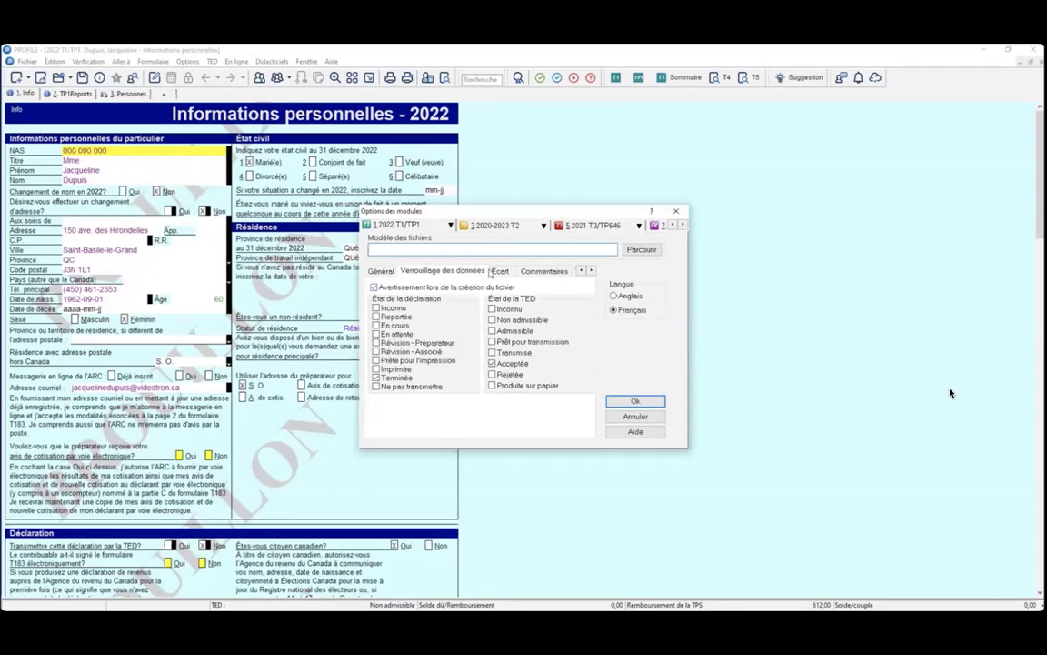
click(500, 271)
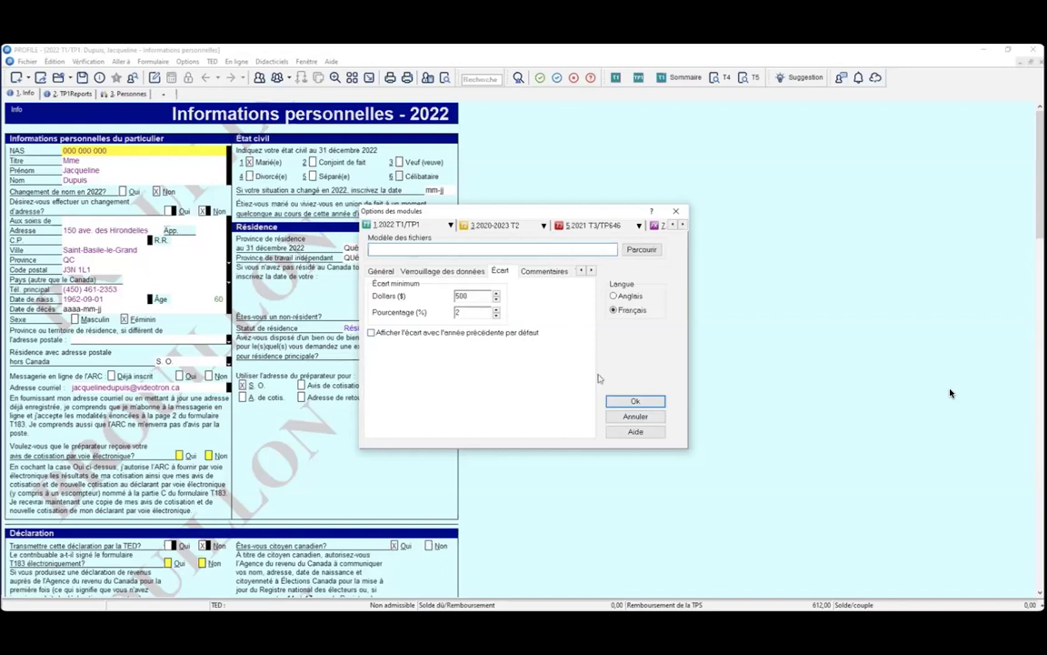
click(634, 401)
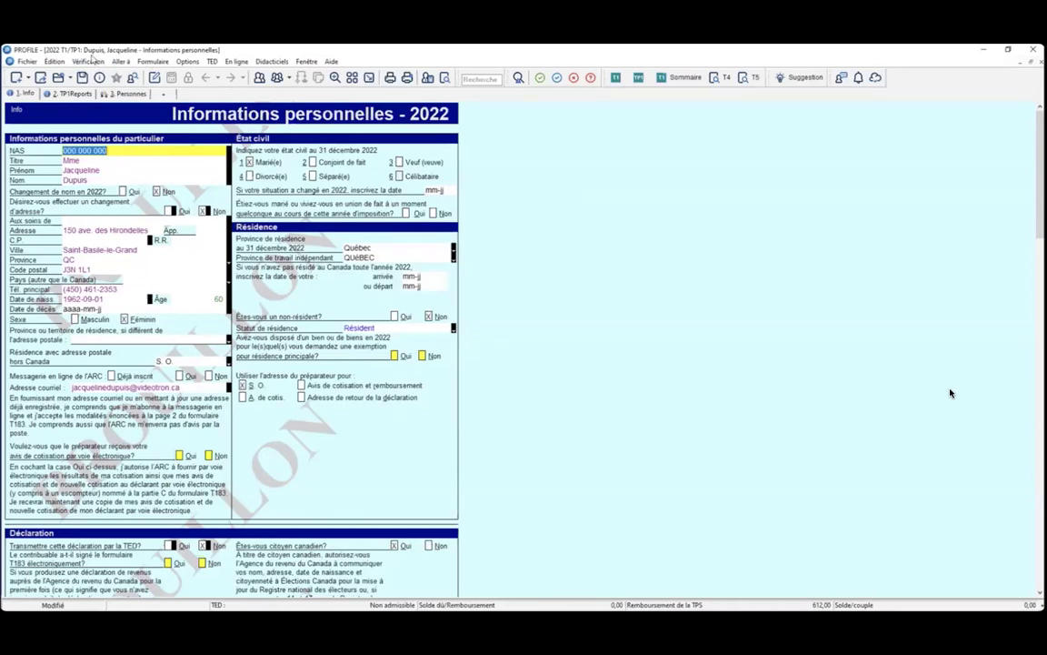
Create a snapshot of the return with the default description Profile instantané #1 and make it the active variance reference
click(86, 61)
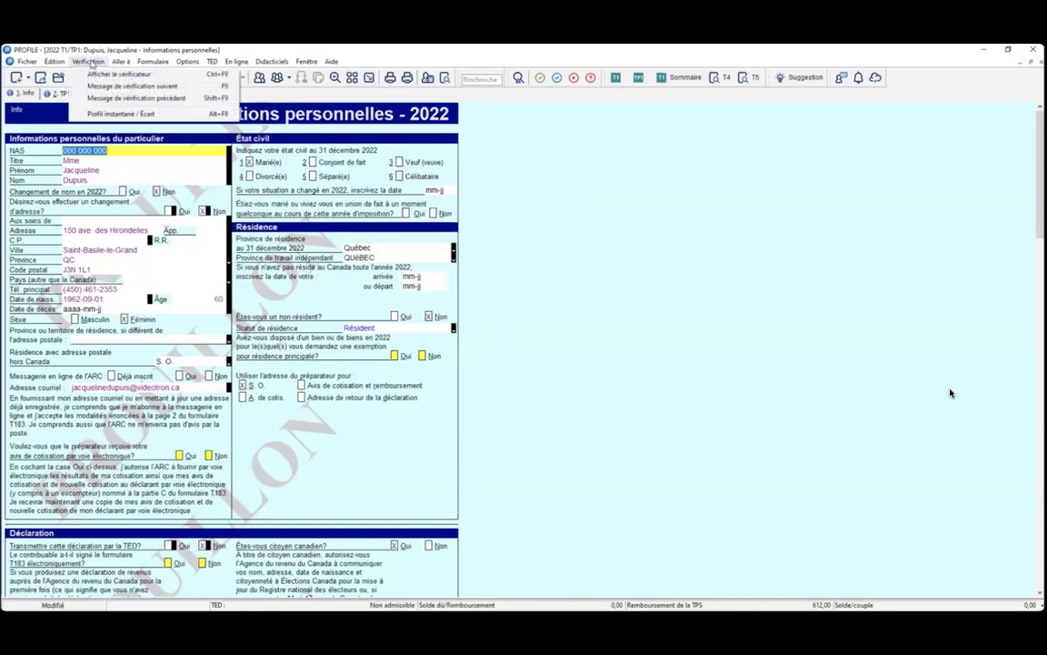
click(108, 114)
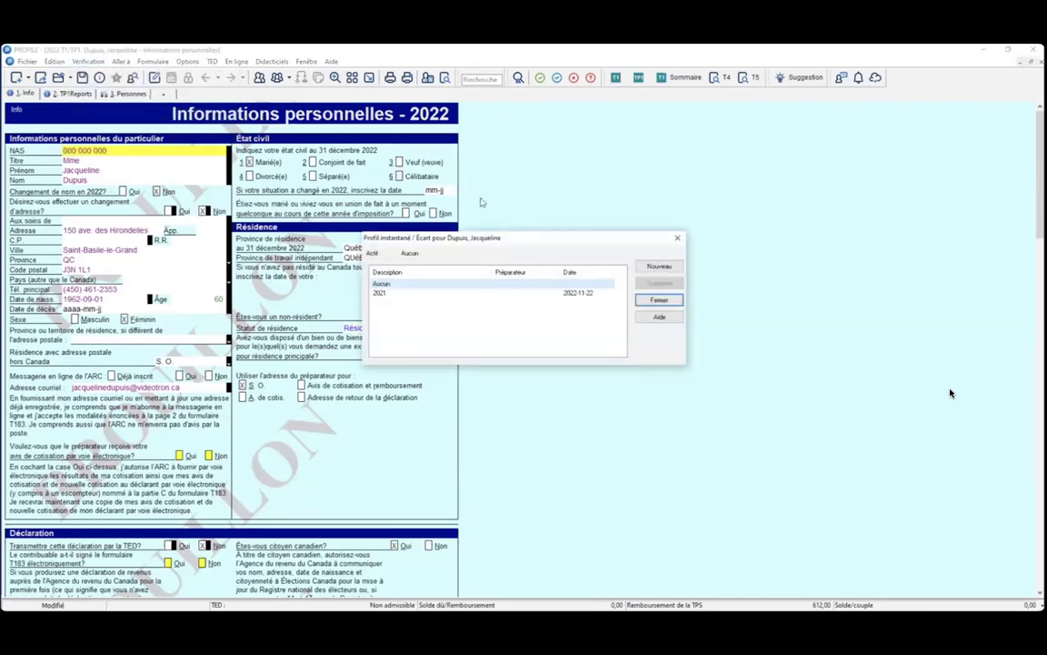
click(662, 268)
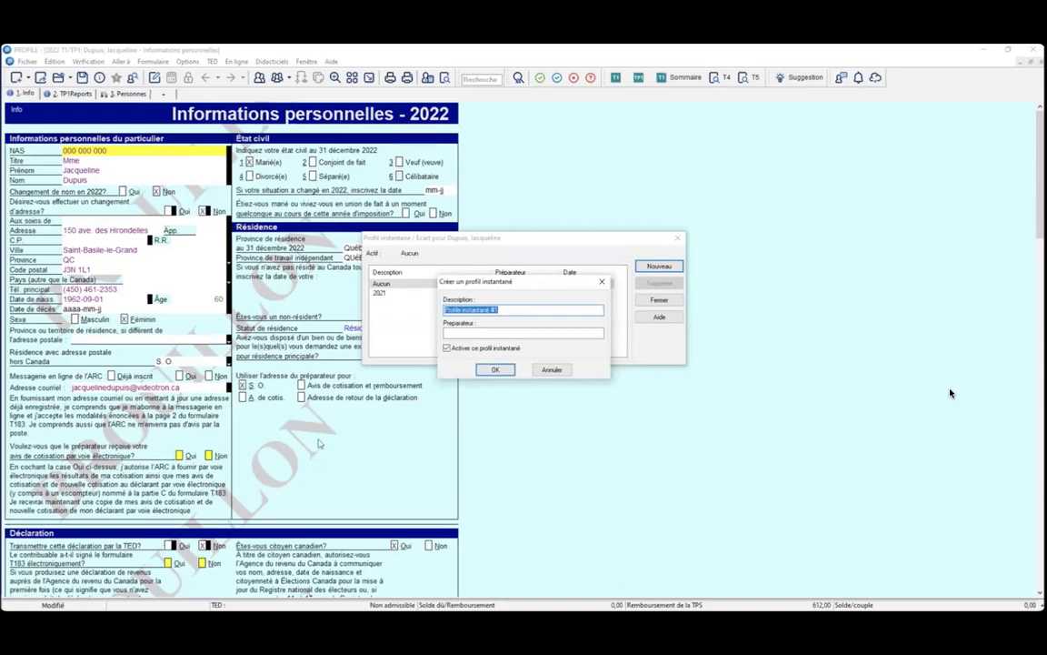
click(495, 369)
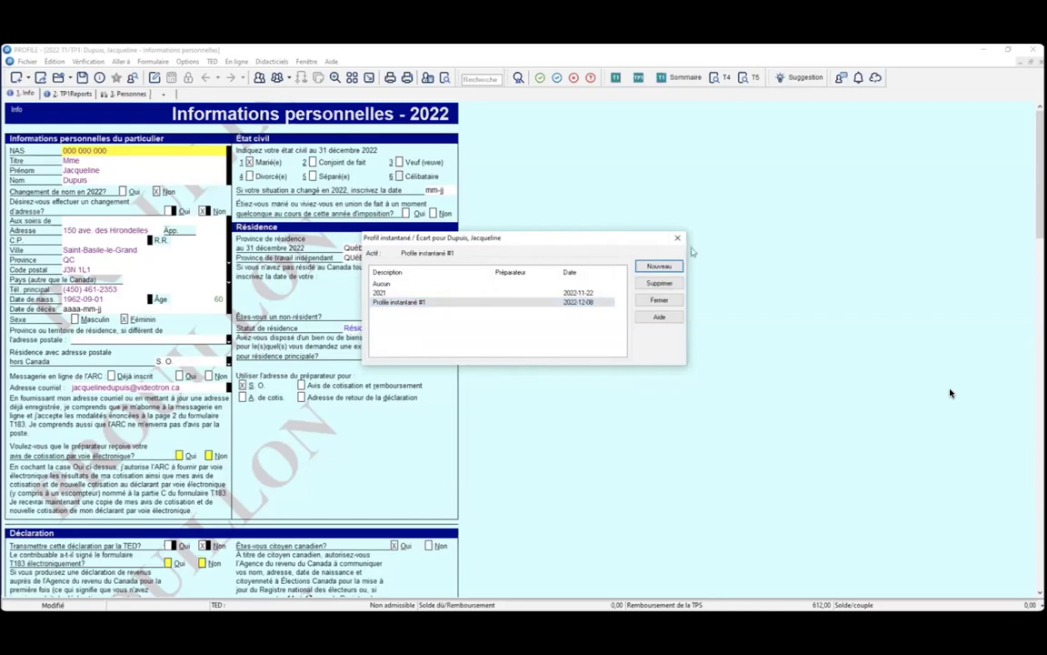
click(659, 301)
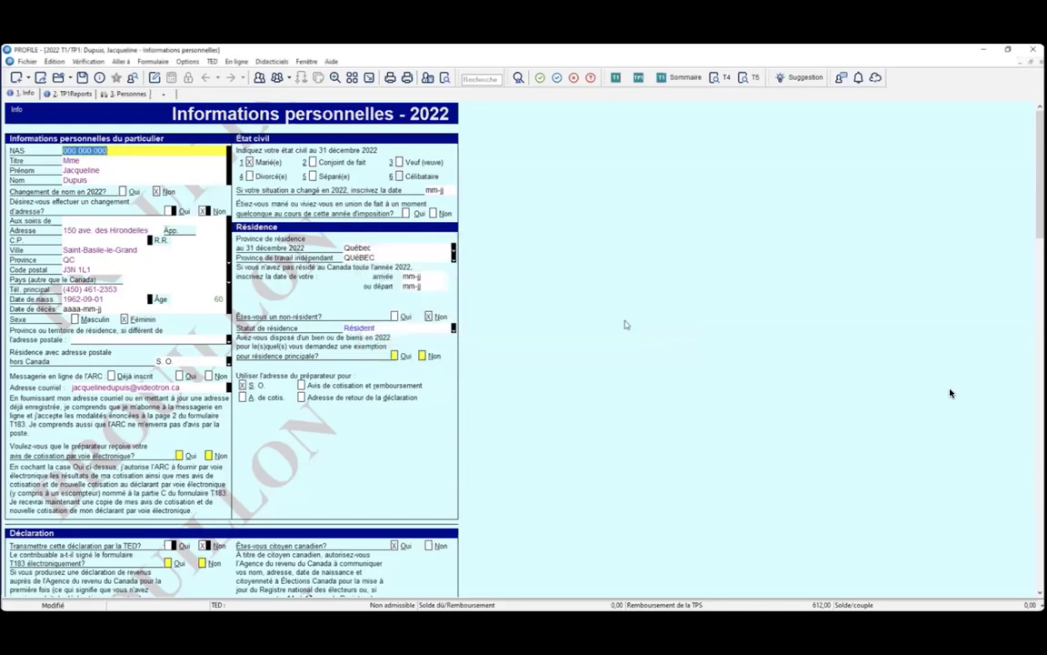
Look through the Info form and open the T1 form of the return
scroll(609, 346, down, 5)
scroll(607, 345, down, 13)
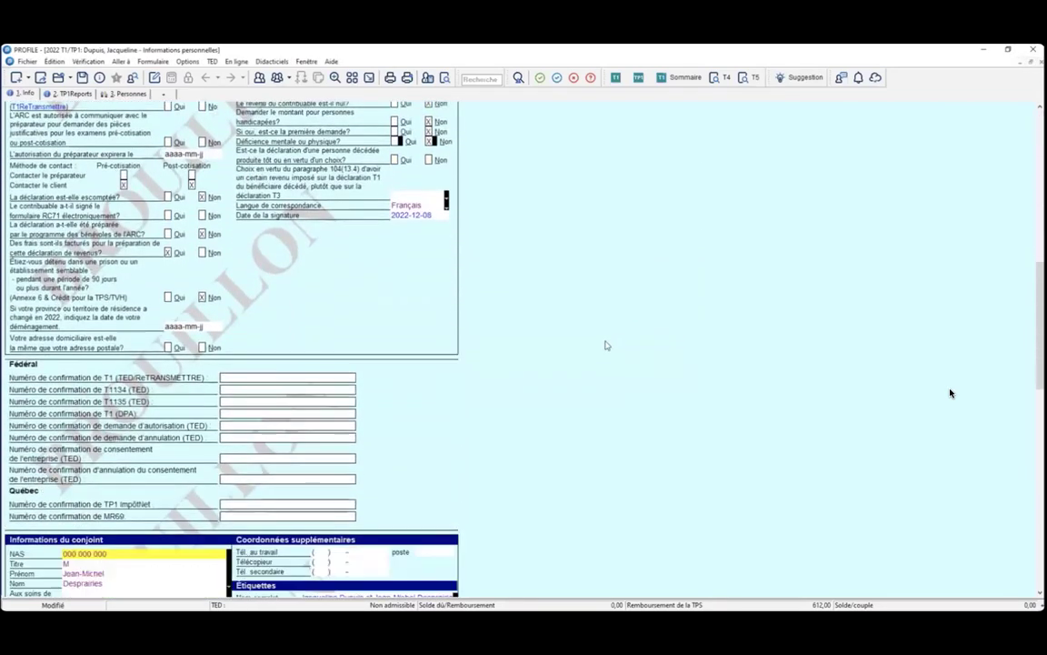
scroll(607, 345, down, 8)
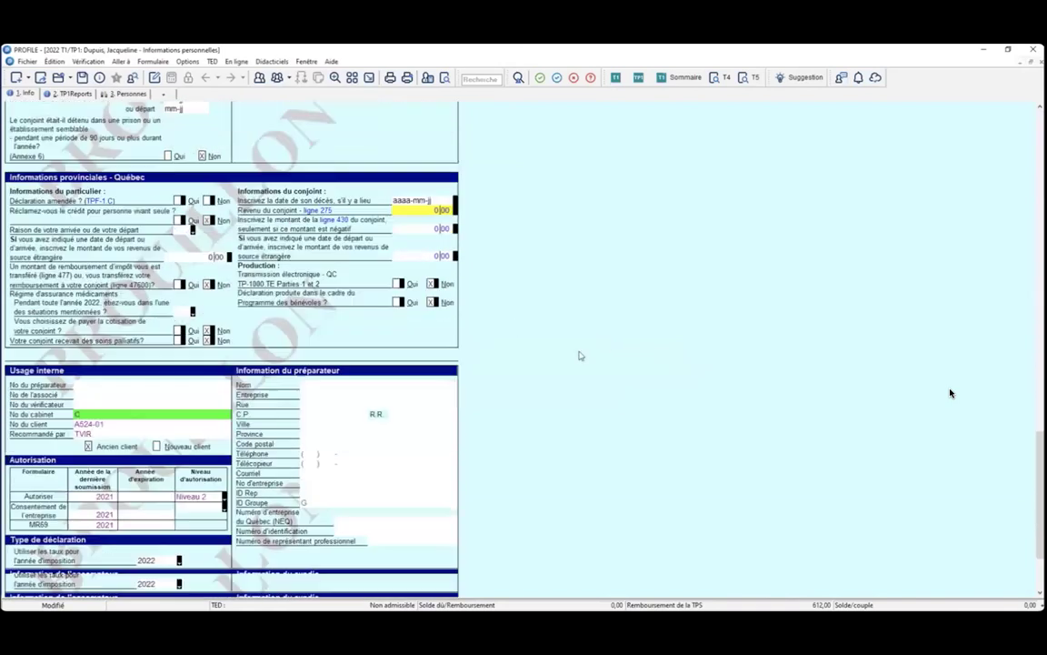
click(469, 80)
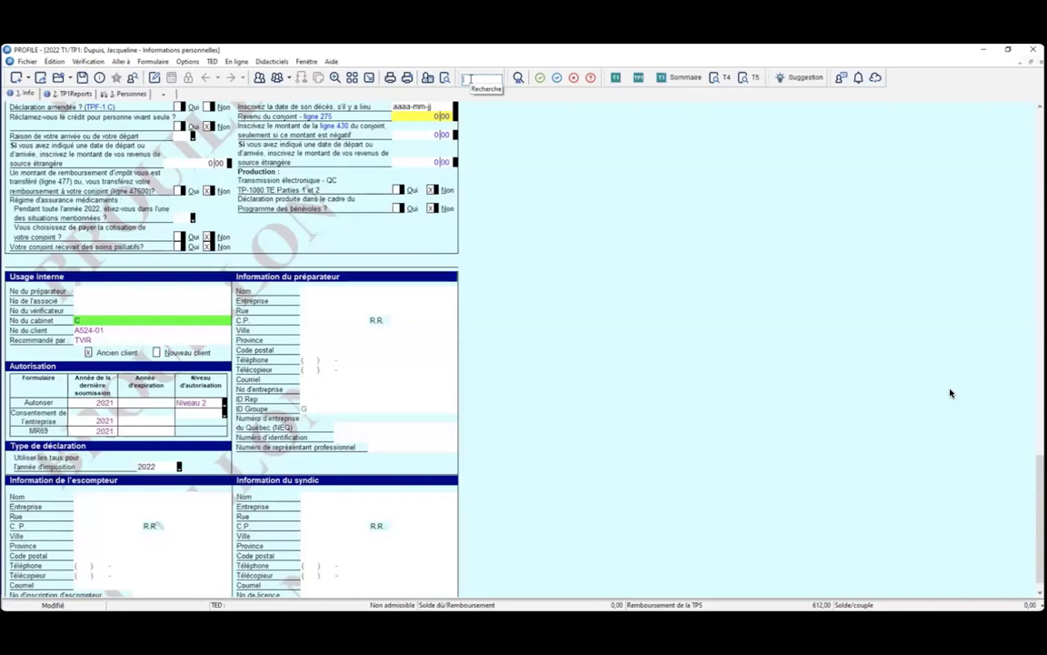
text(T1)
key(Return)
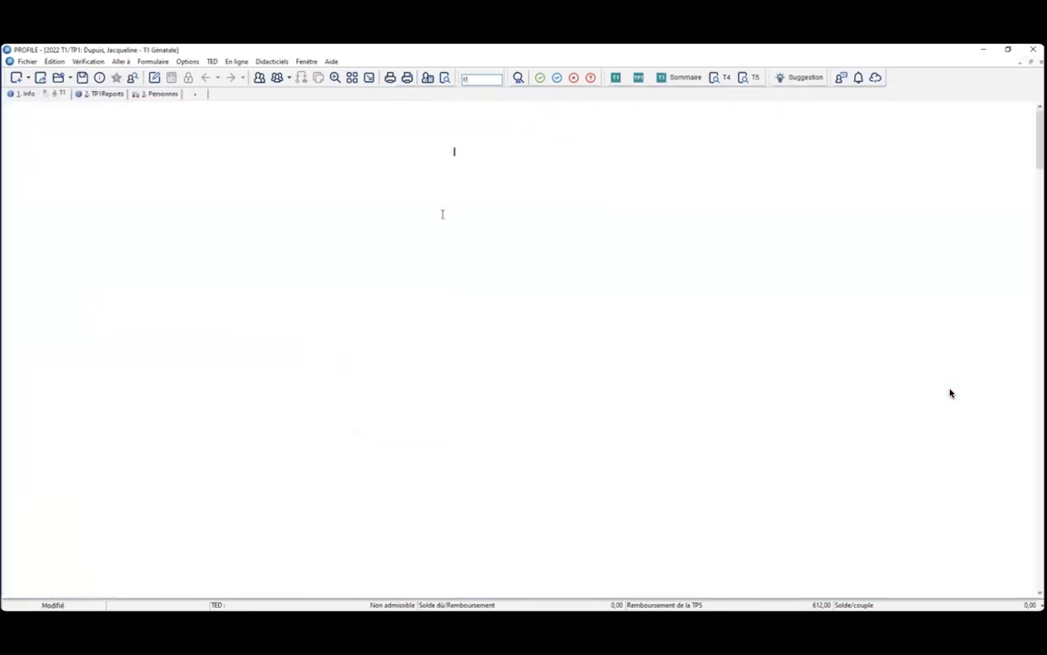
From line 10100 of the T1, open the T4 slip and enter 1 000,00 as employment income in box 14 of Feuillet #1
scroll(951, 393, down, 4)
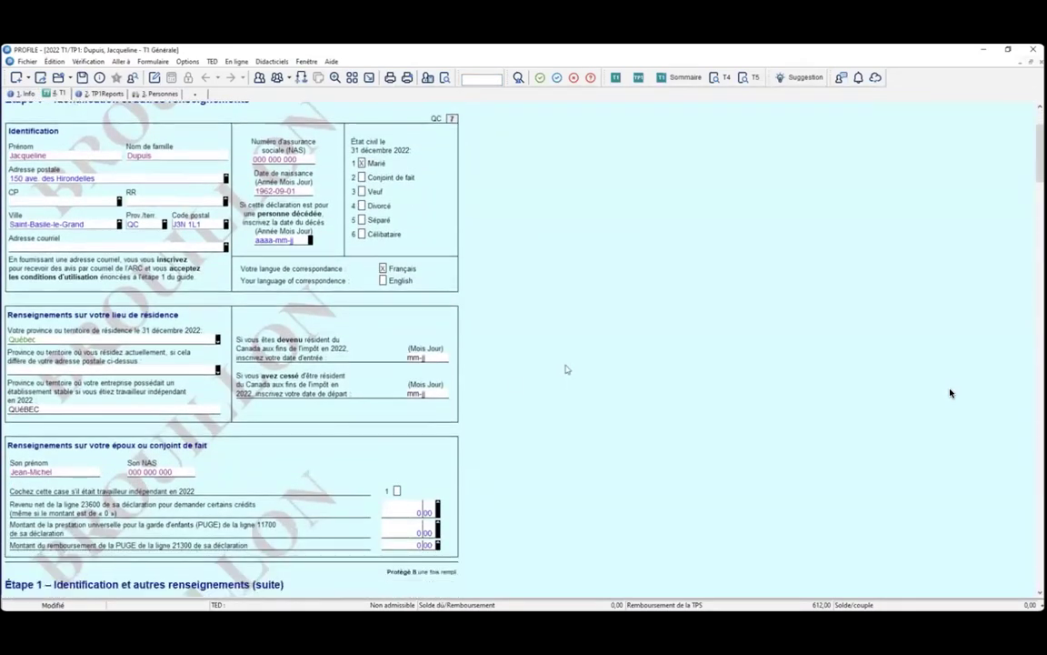
scroll(951, 392, down, 10)
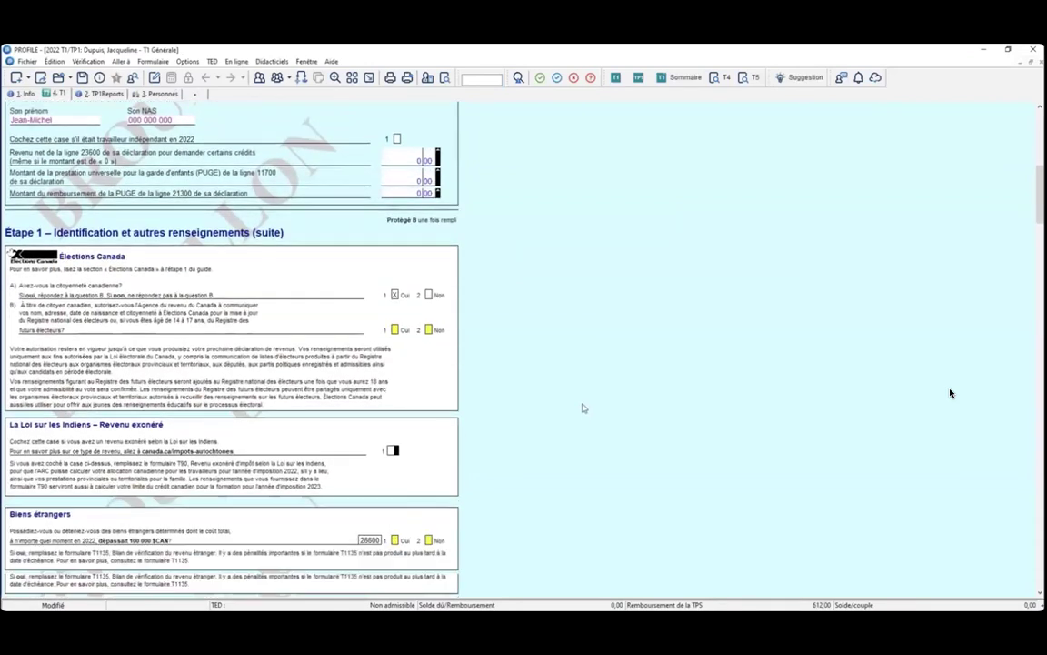
scroll(951, 393, down, 12)
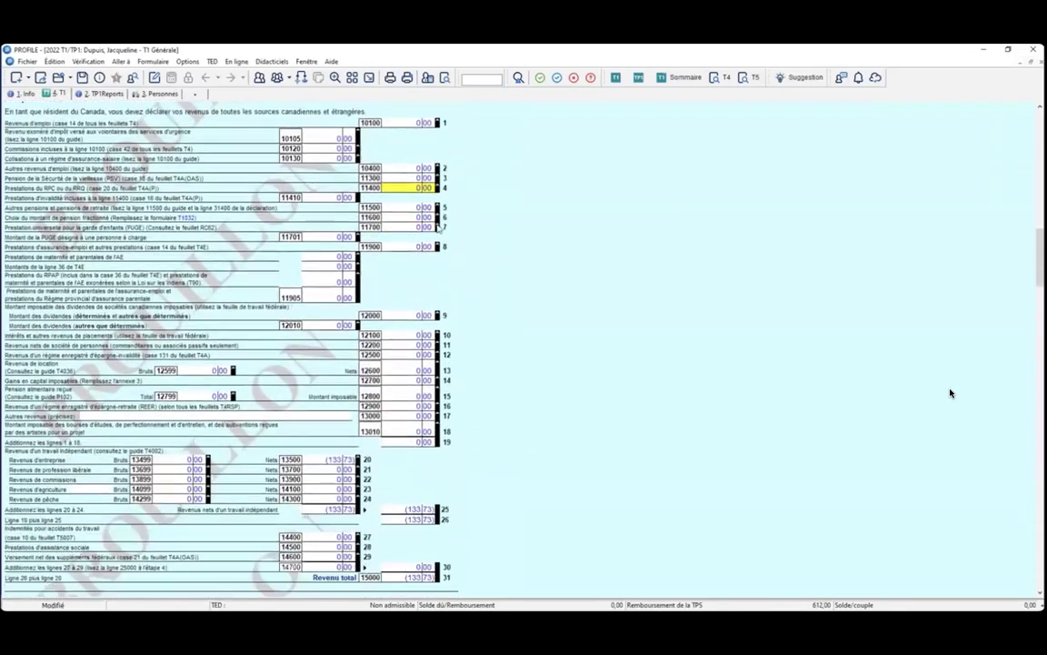
scroll(951, 393, up, 8)
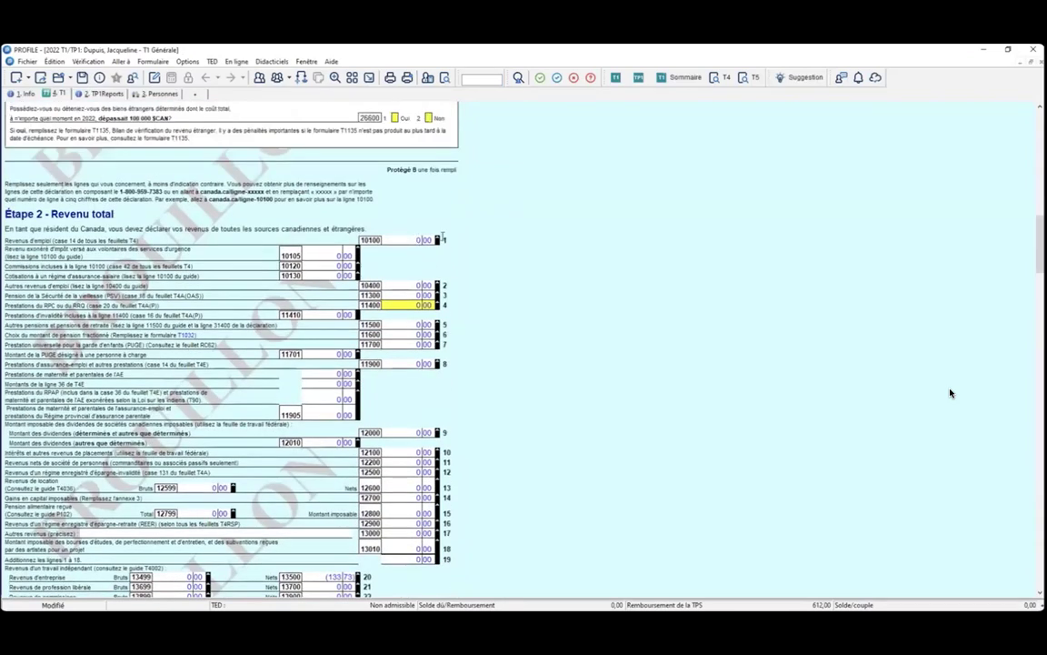
key(F4)
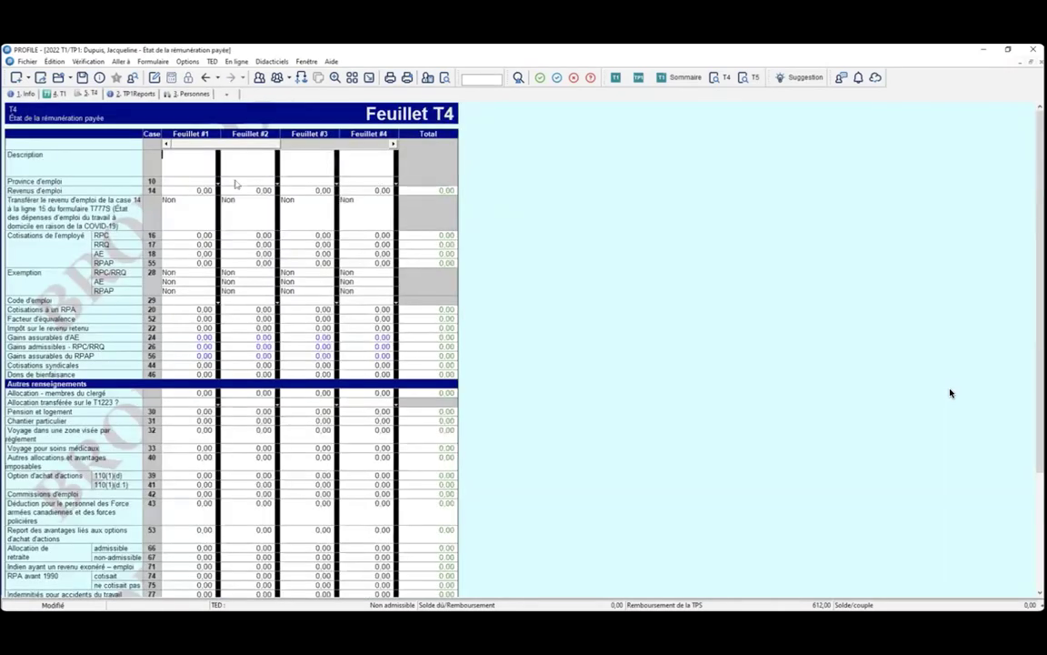
click(187, 191)
text(1 000,00)
key(Return)
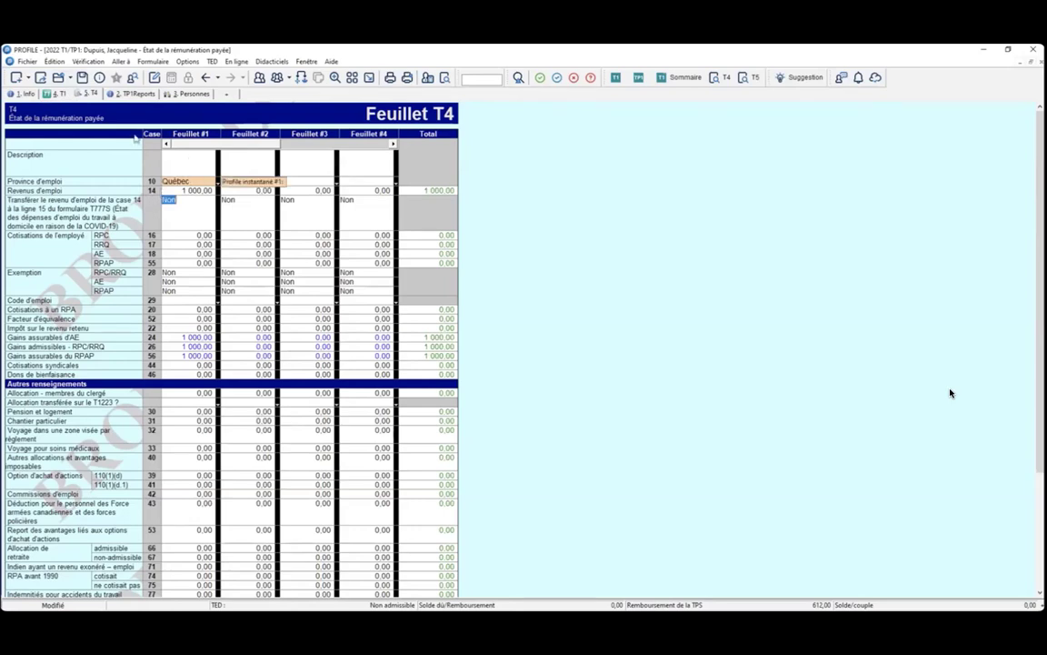
Return to the T1 form and examine the variance on the employment income at line 10100
key(F4)
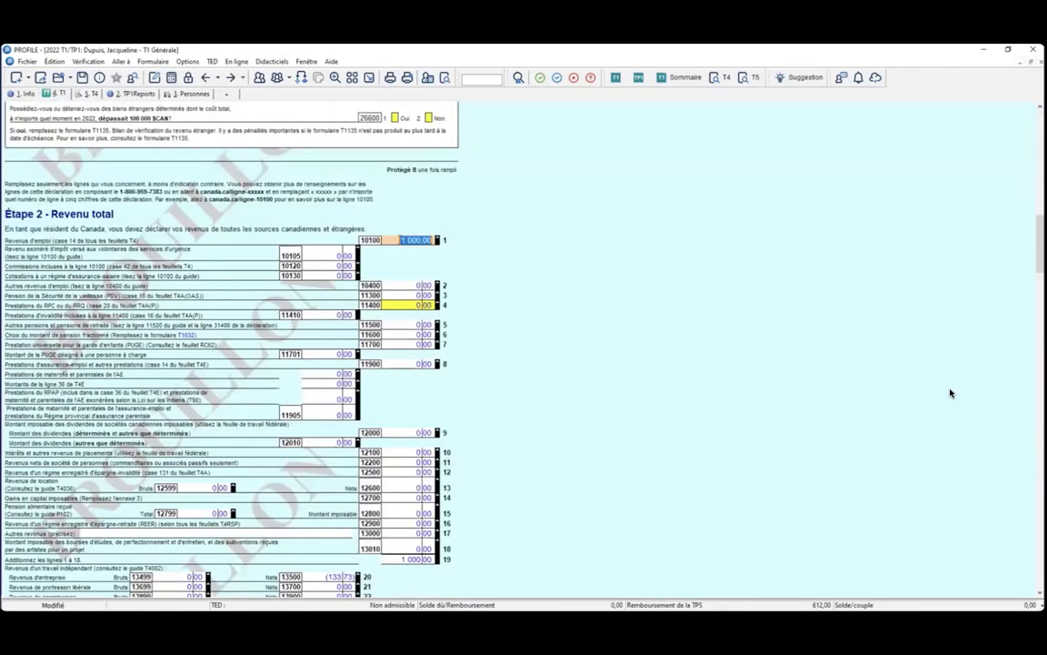
click(507, 229)
click(421, 242)
mouse_move(436, 234)
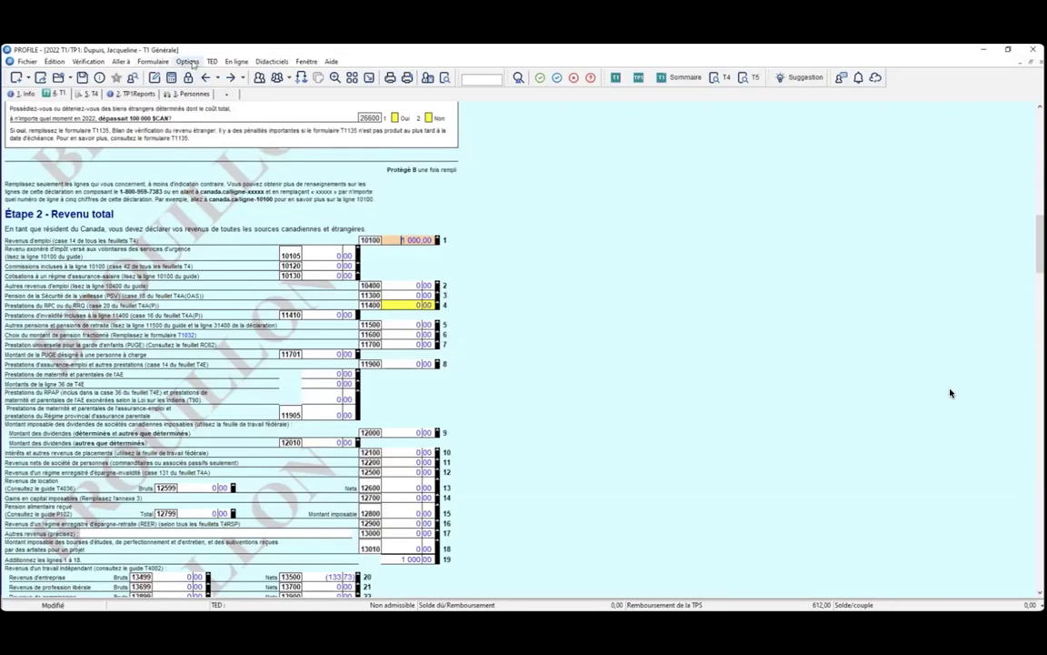
In the 2022 T1/TP1 module's variance options, toggle displaying the variance with the previous year by default
click(187, 61)
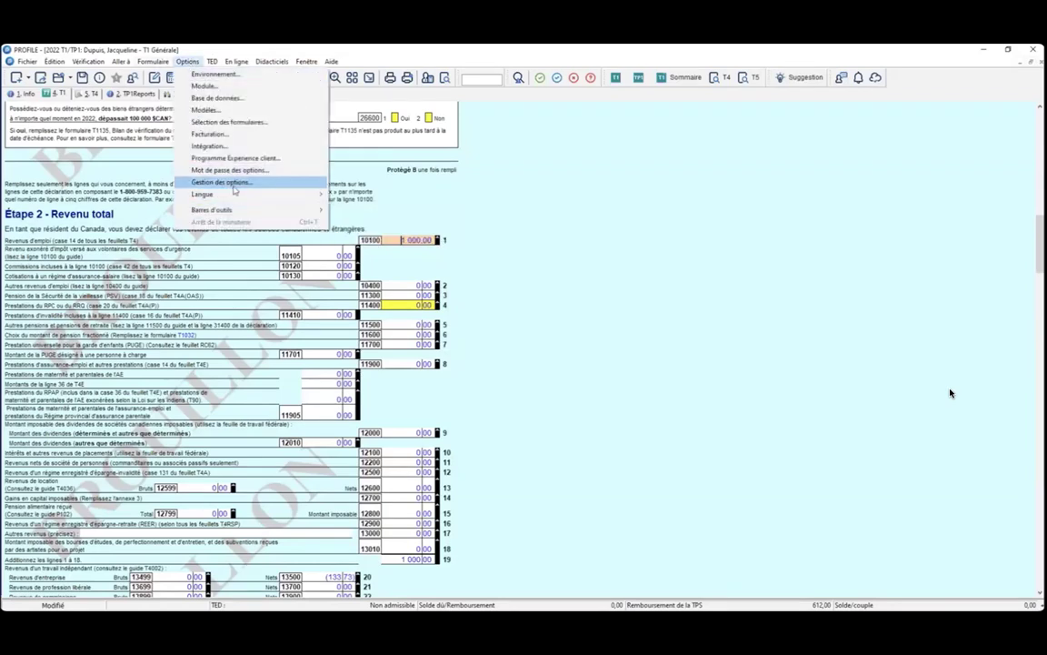
click(204, 85)
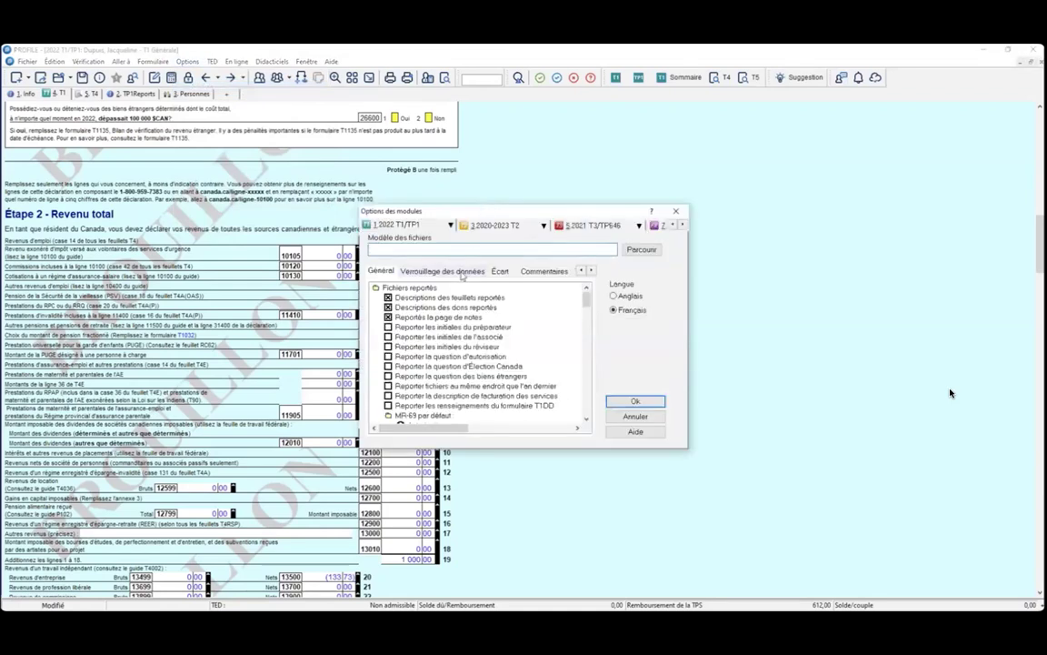
click(501, 272)
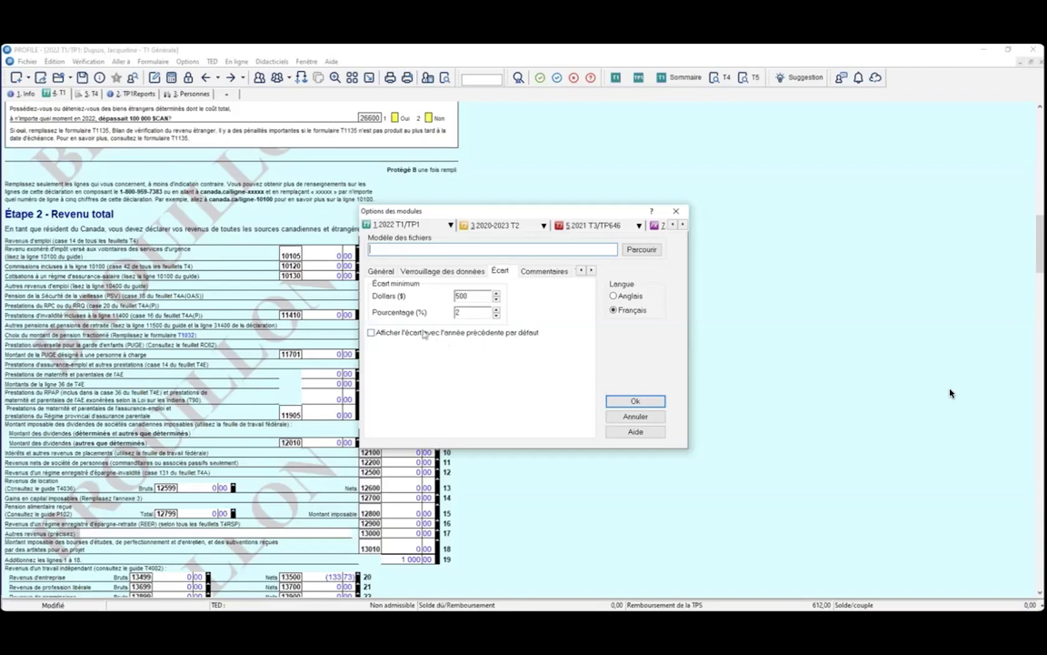
click(372, 332)
Enable the standard French accountant's comment, try a company comment reading "commentaires", and display the English comments
click(543, 270)
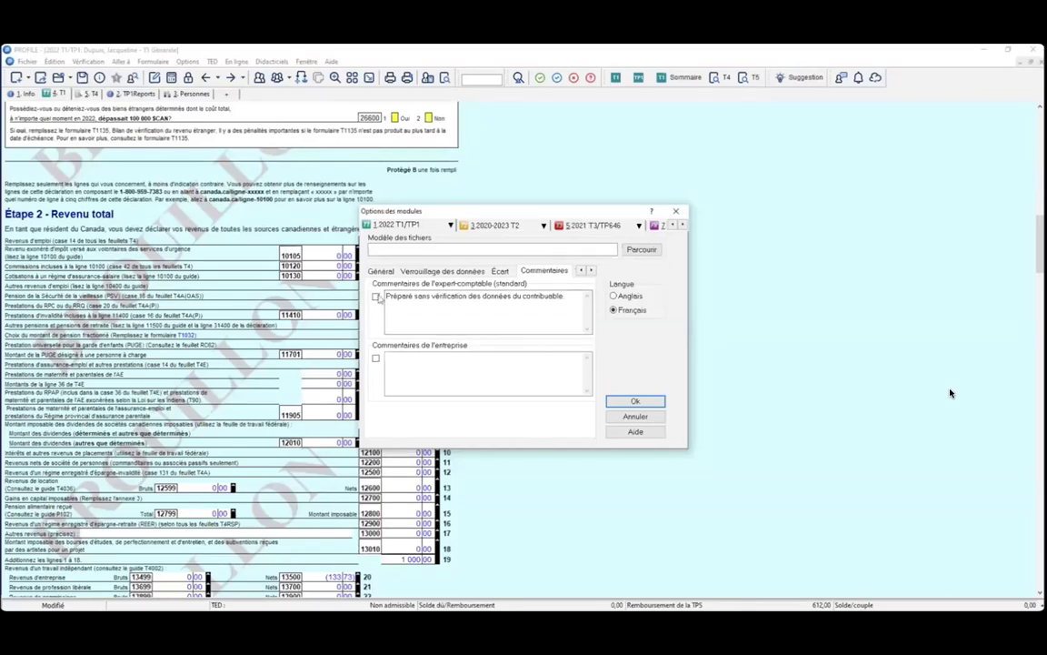
click(376, 297)
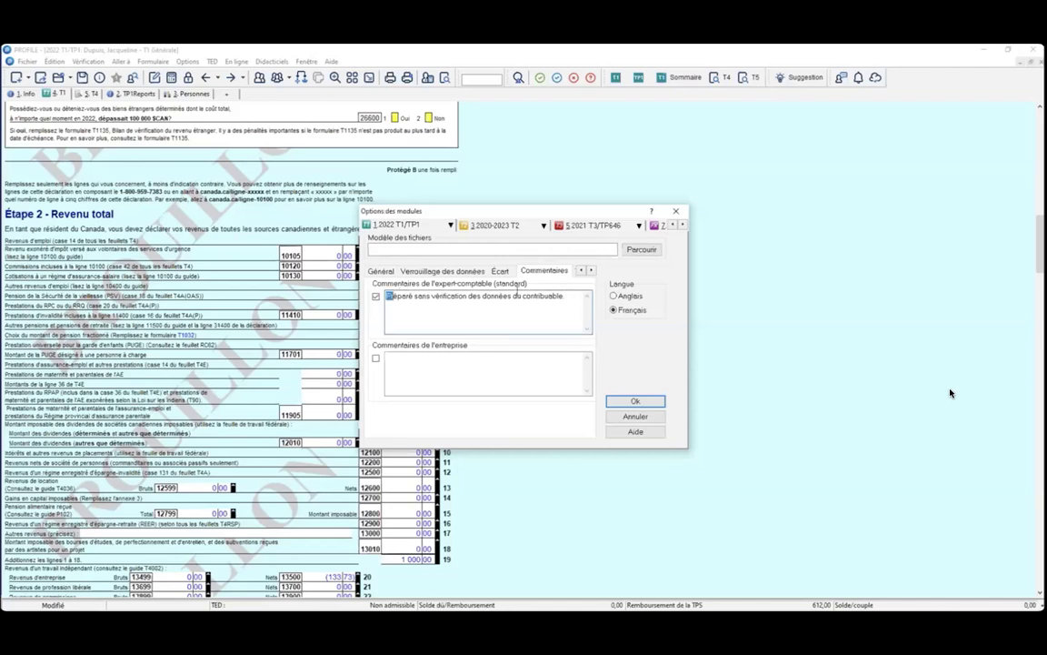
drag(386, 295, 573, 295)
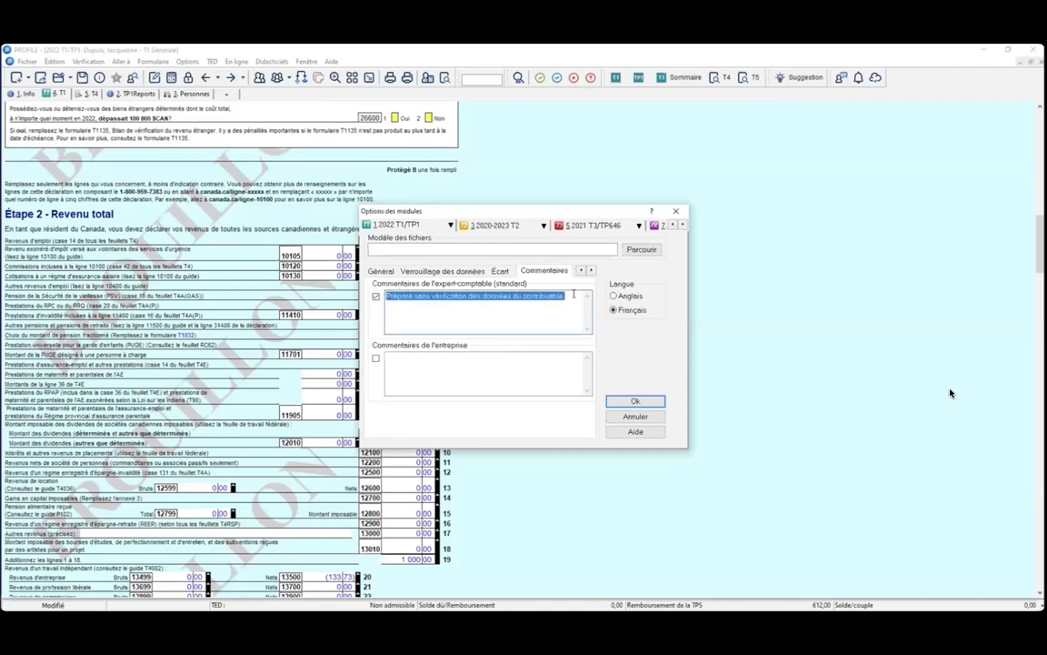
click(377, 360)
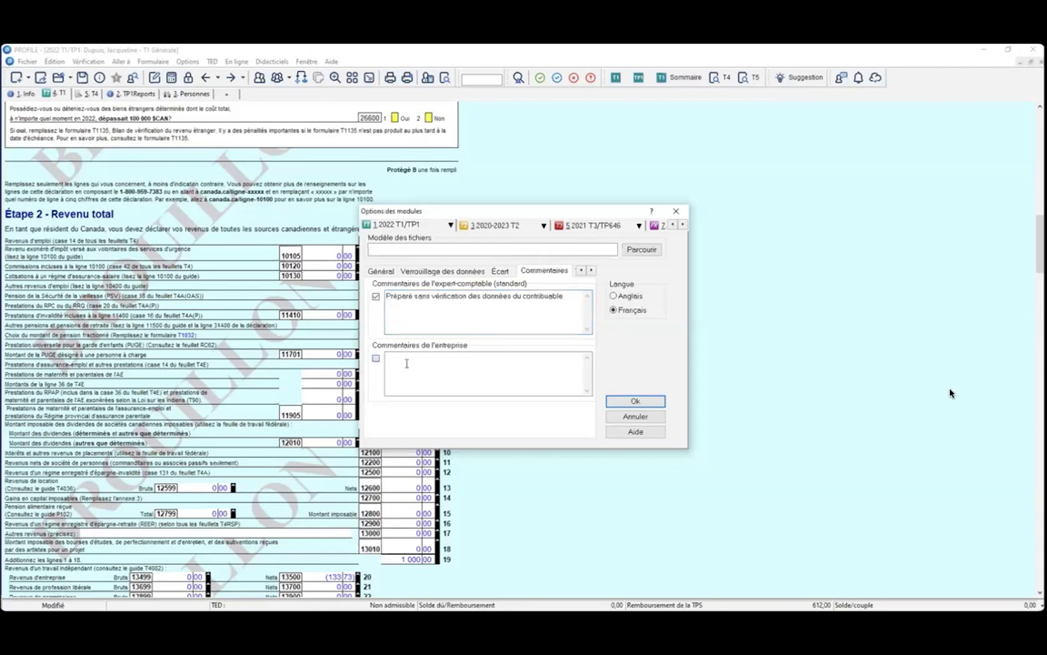
text(commentaires)
click(615, 297)
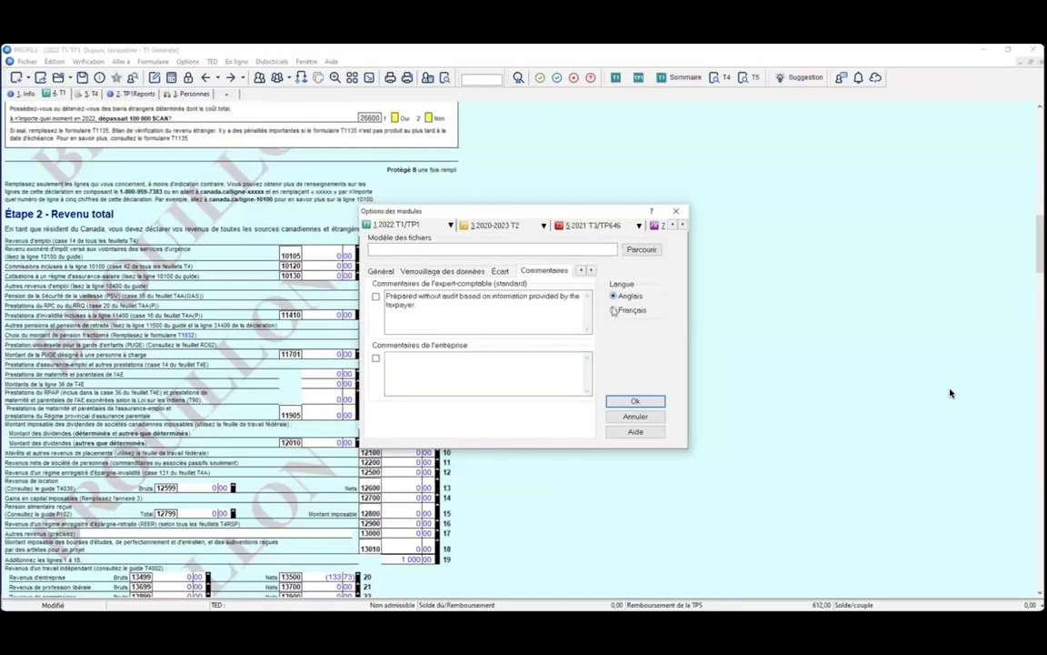
Display the French comments, view the T1/TP1 Révision variance limits, and accept the module options
click(614, 311)
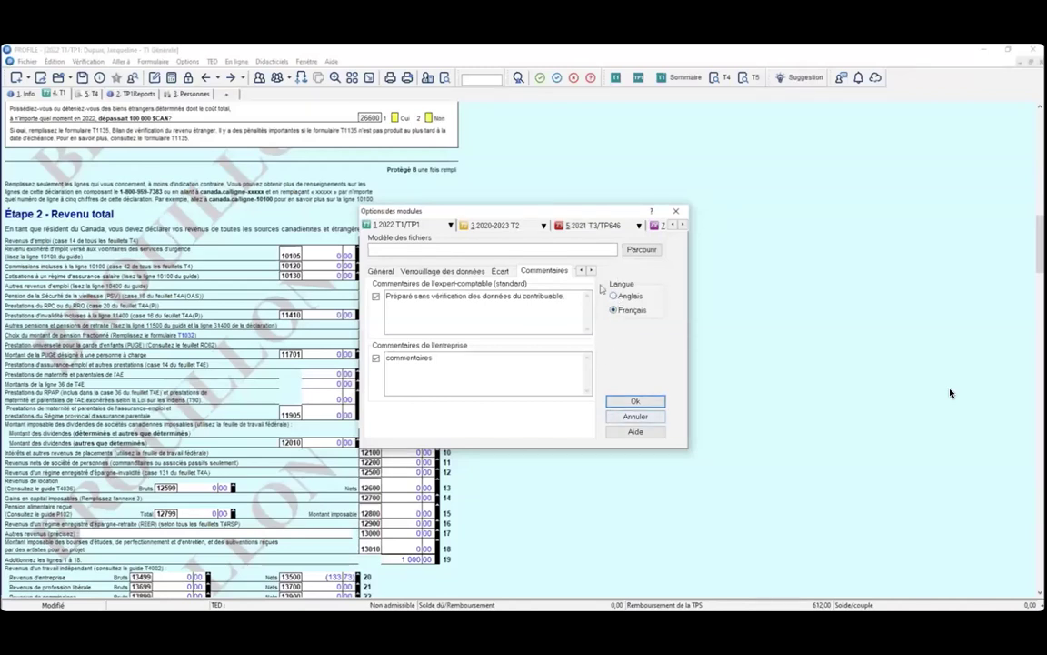
click(591, 271)
click(591, 271)
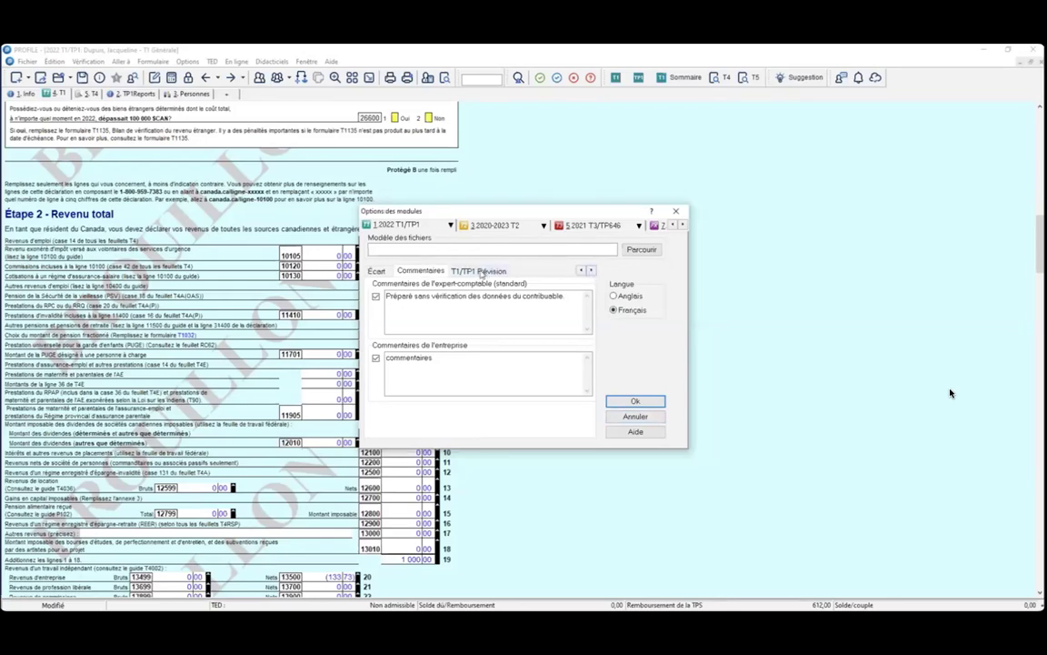
click(487, 271)
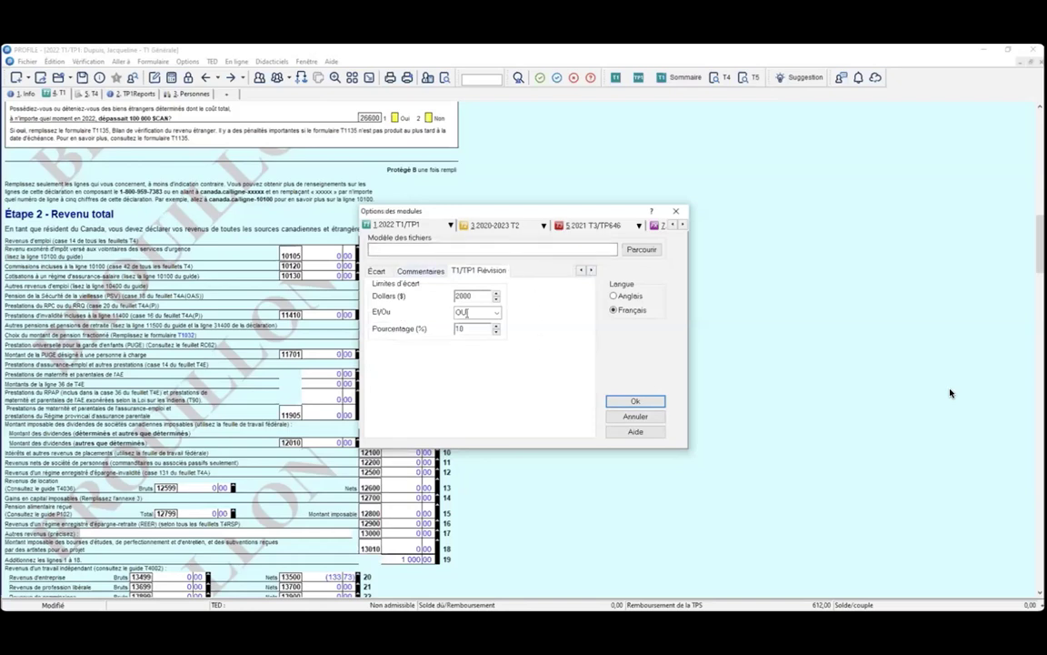
click(638, 402)
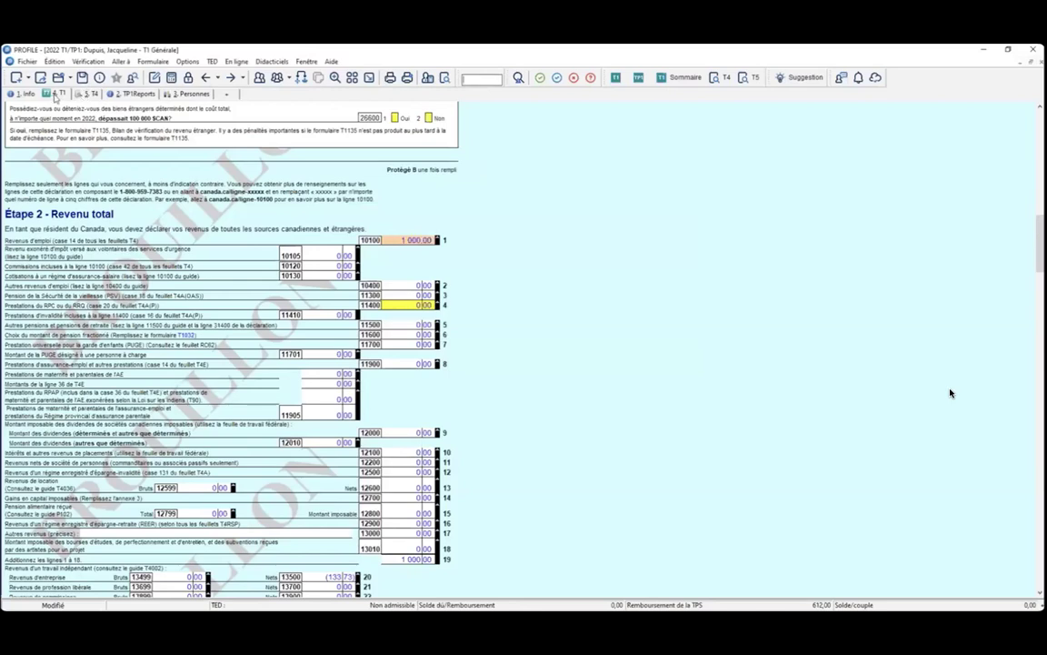
From the T1 form, search for "t1r" and open the T1 Révision (grille de calcul) worksheet
click(91, 94)
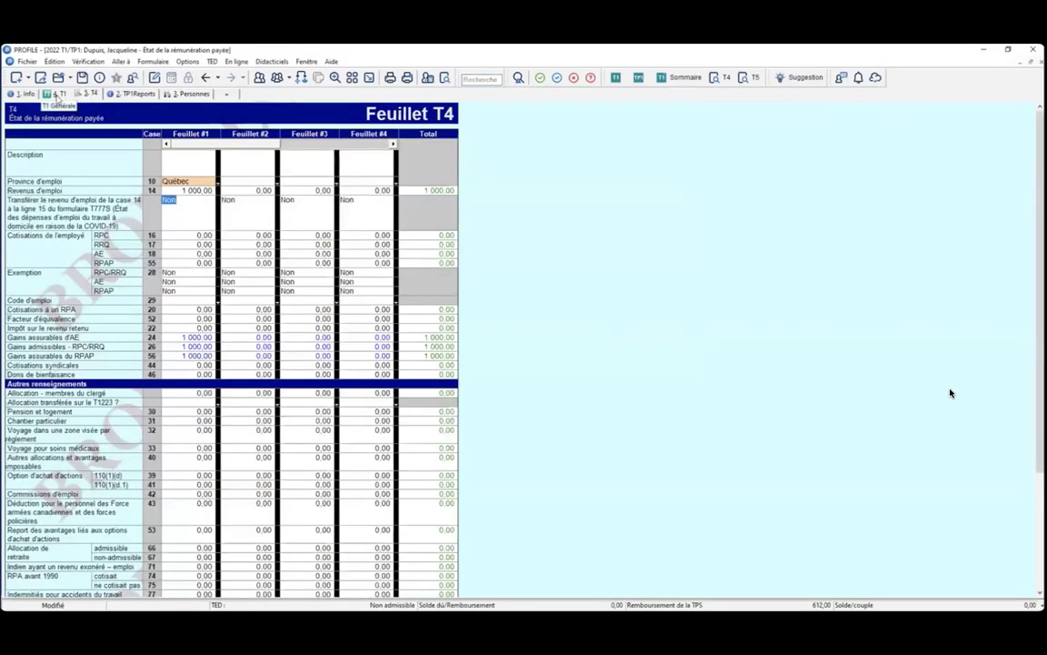
click(54, 94)
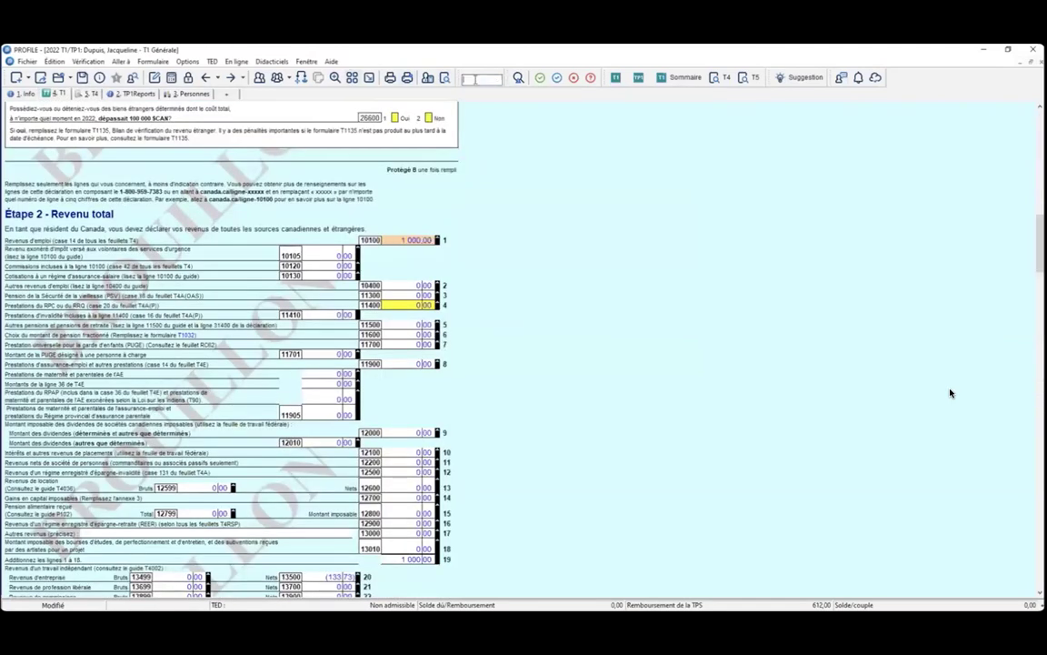
text(t1rev)
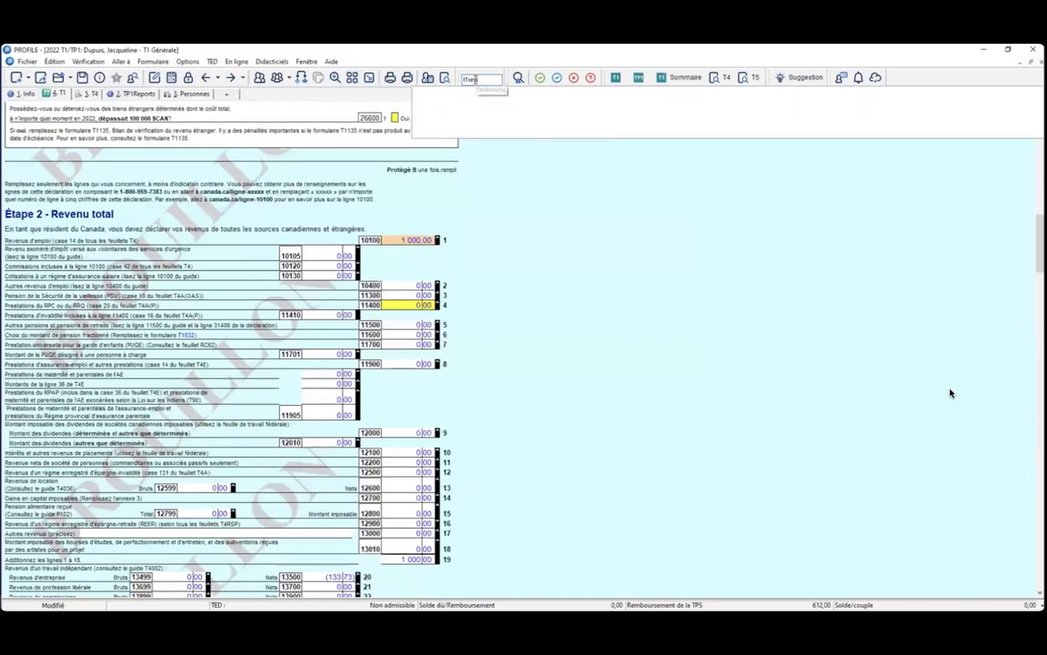
key(BackSpace)
key(BackSpace)
key(BackSpace)
key(BackSpace)
key(BackSpace)
key(BackSpace)
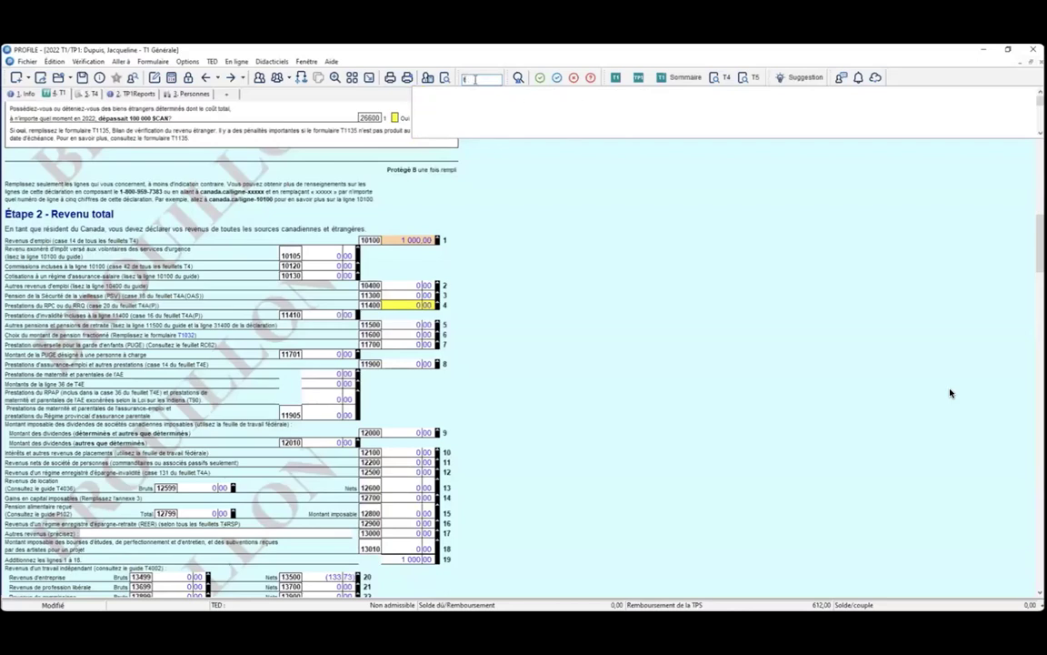
key(Escape)
text(t1r)
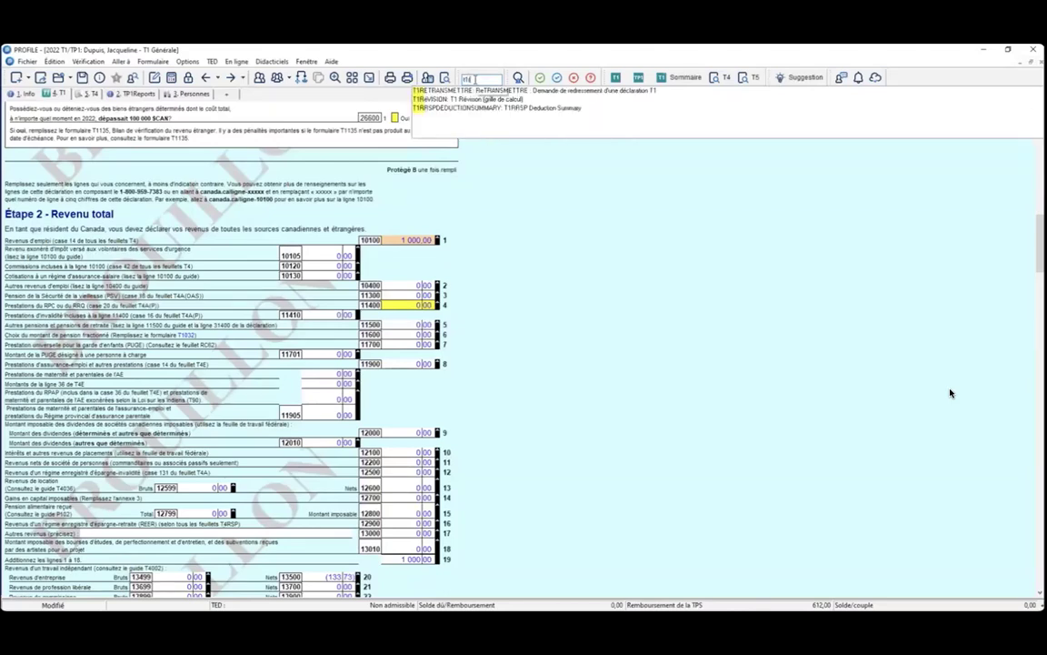
key(Down)
key(Return)
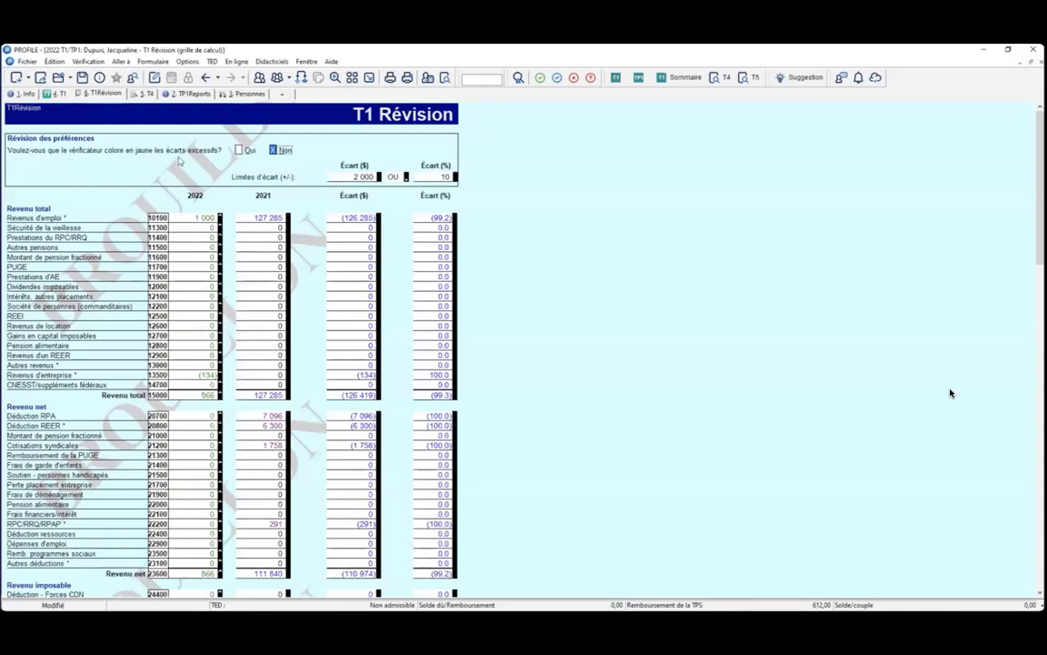
Answer Oui to colouring excessive variances in yellow and examine the dollar and percentage variances for Revenus d'entreprise at line 13500
click(239, 150)
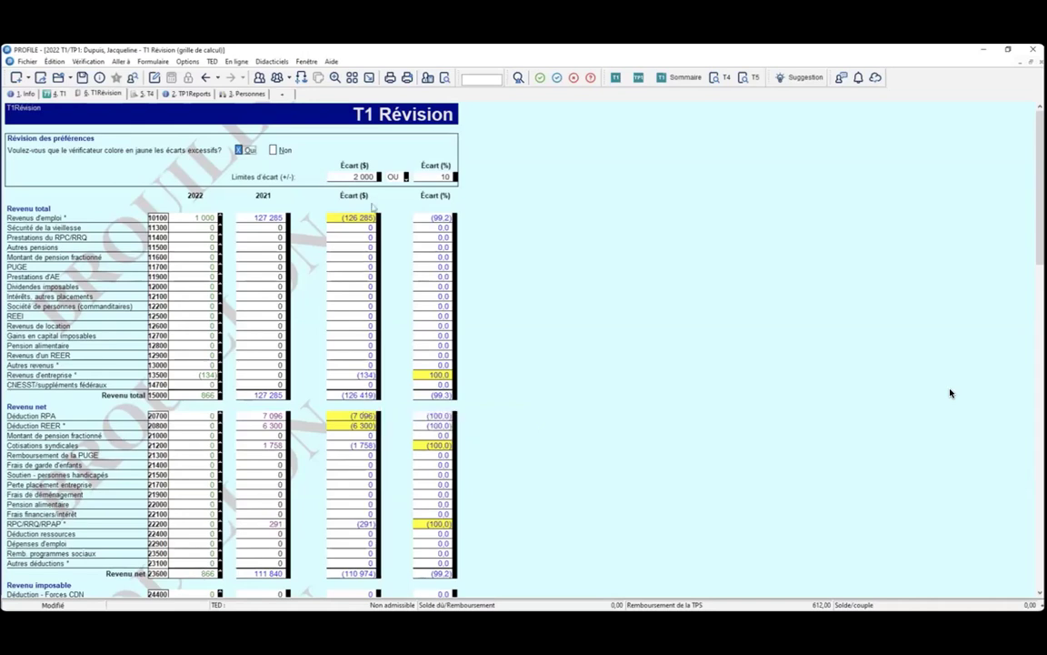
click(359, 374)
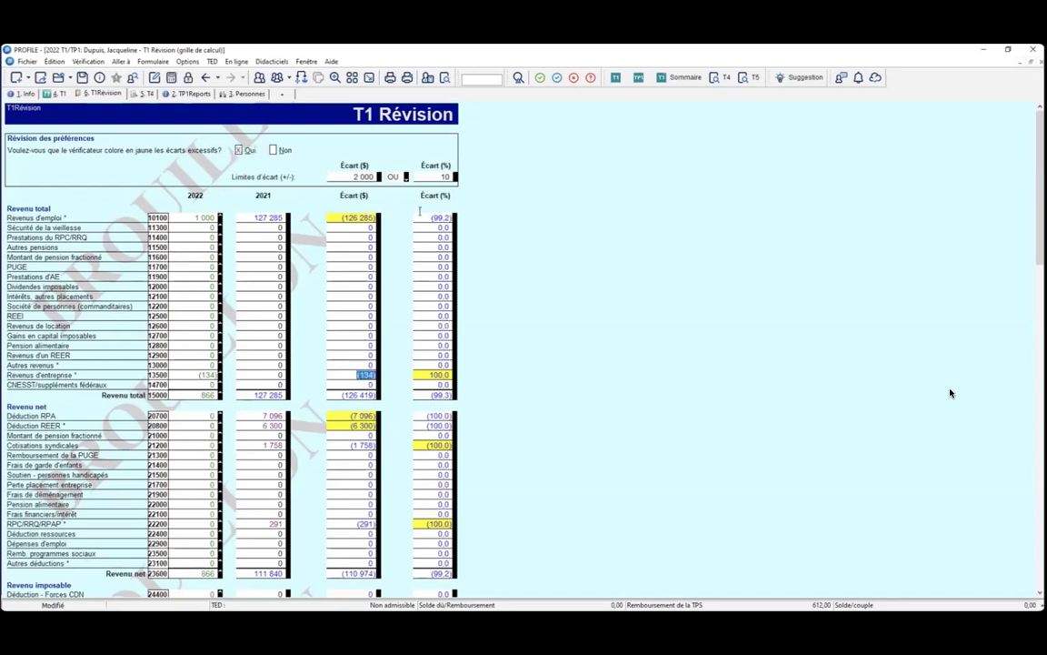
click(427, 373)
Clear the file template path in the 2022 T1/TP1 module options and accept the change
click(187, 60)
click(202, 85)
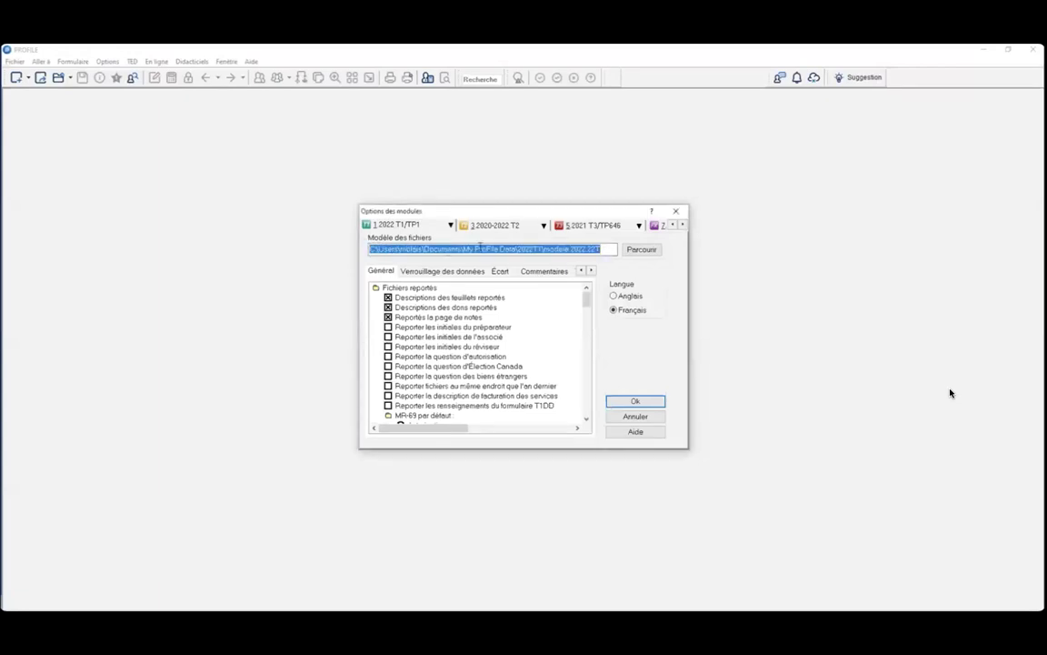
key(Delete)
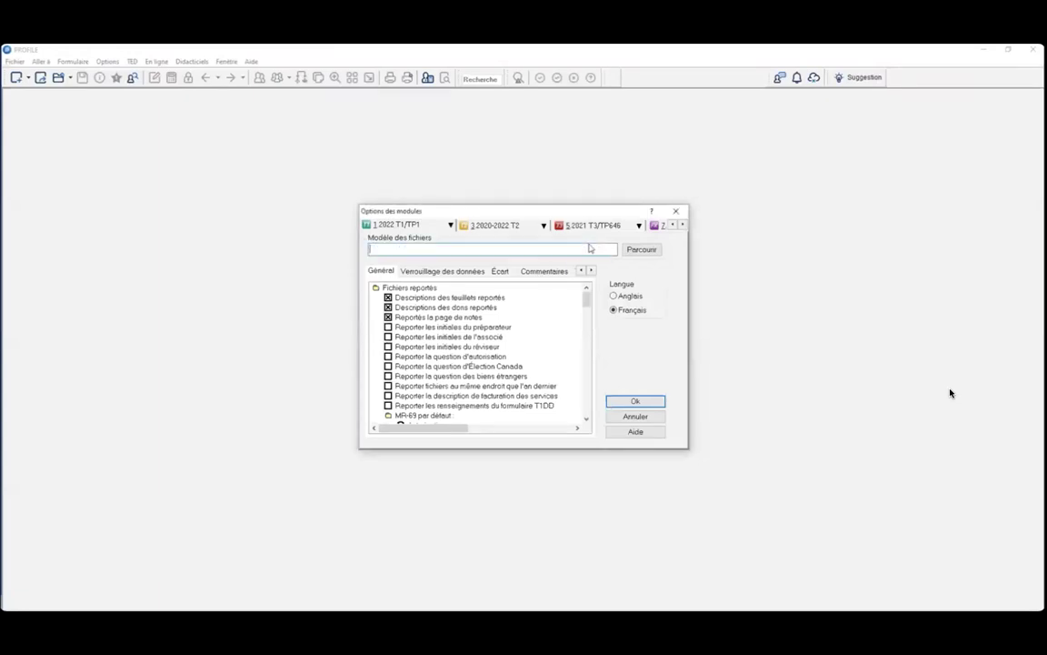
click(635, 402)
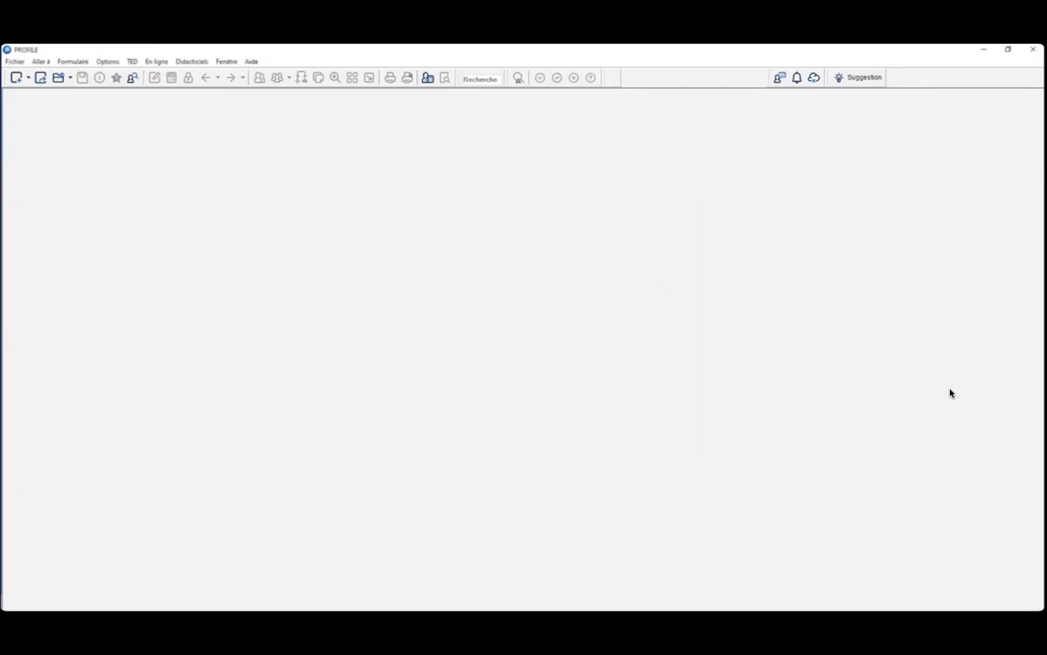
Create a new 2022 T1/TP1 file and confirm its creation
click(16, 61)
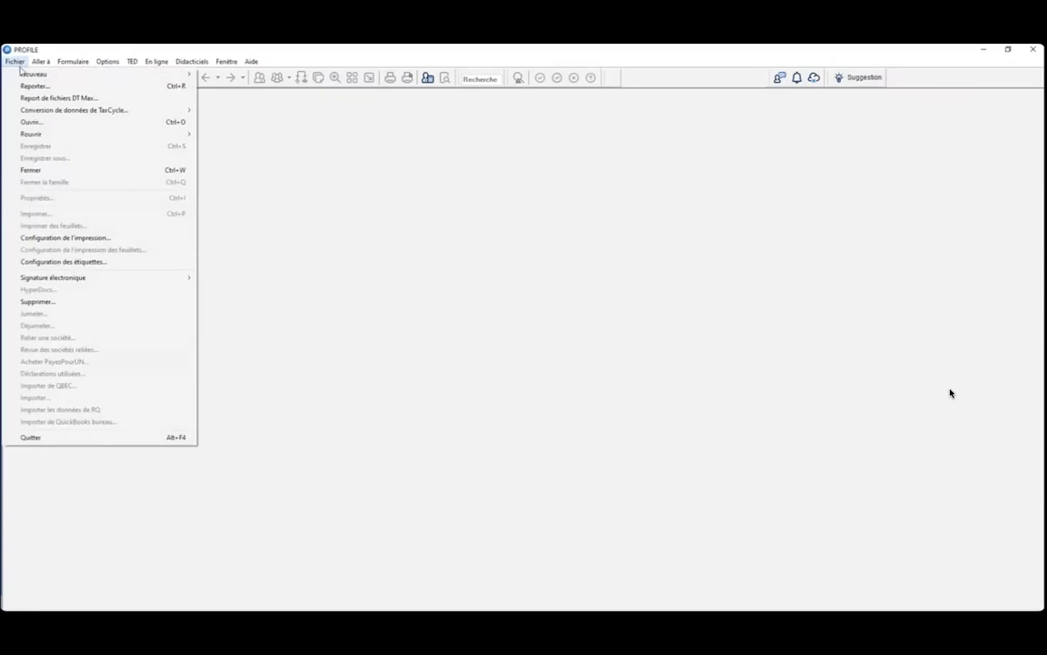
mouse_move(24, 73)
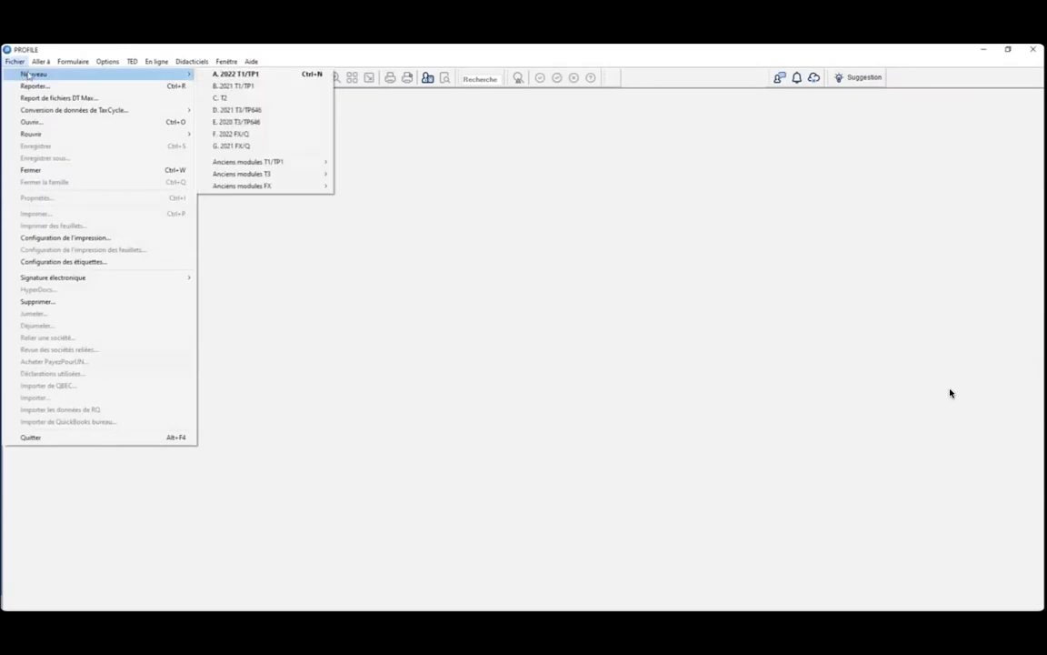
click(247, 76)
click(556, 347)
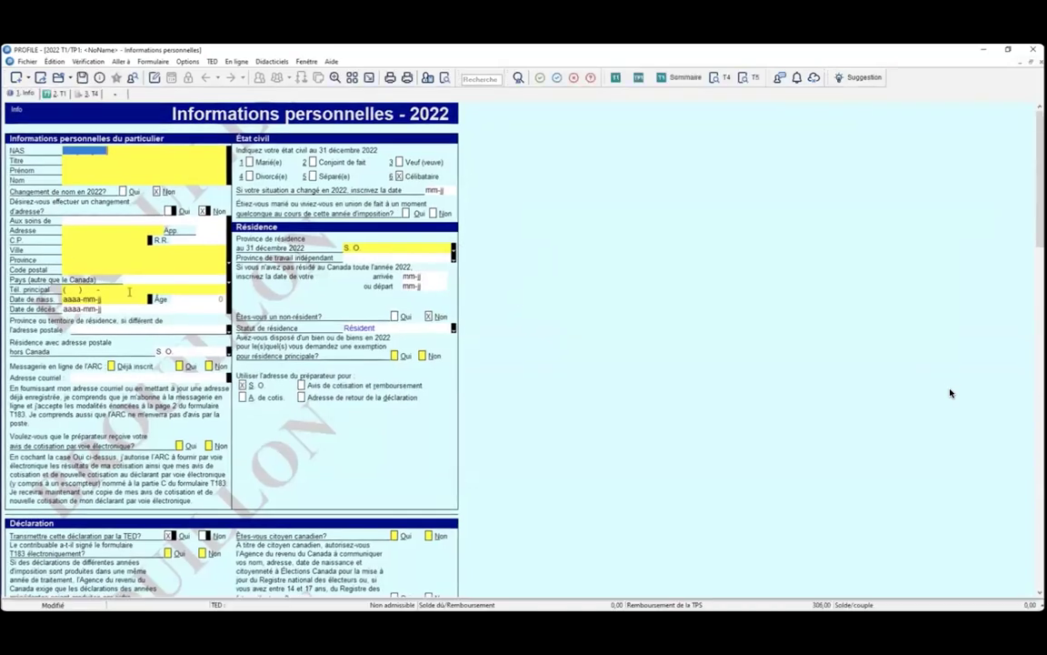
On the personal information form, answer Oui to the preparer receiving assessment notices electronically and Oui to Canadian citizenship
scroll(950, 392, down, 2)
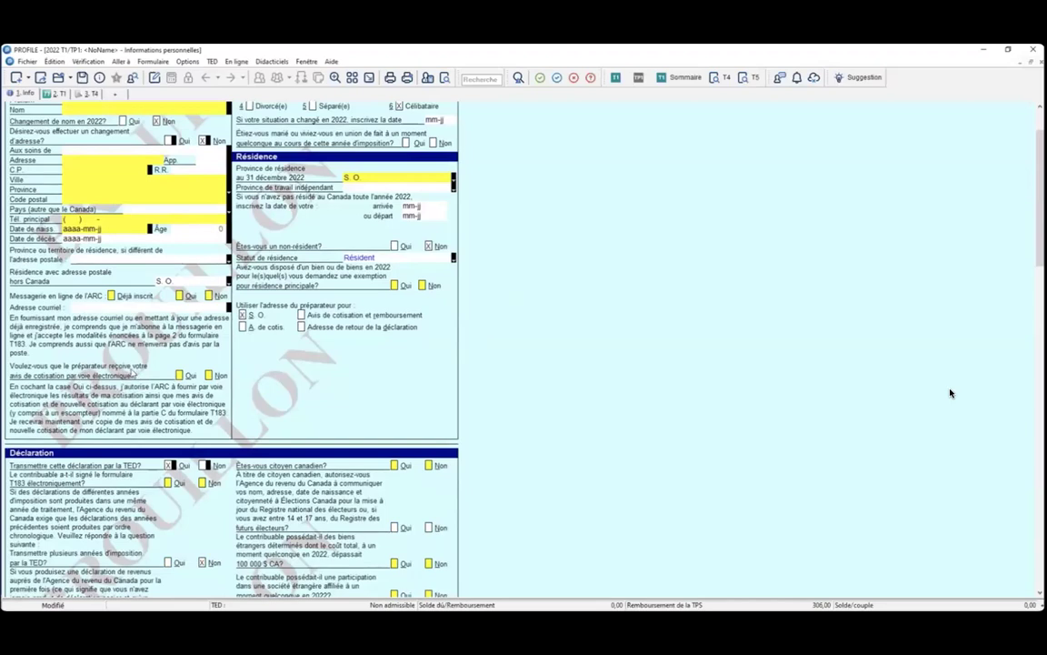
click(180, 374)
click(395, 465)
scroll(585, 430, down, 2)
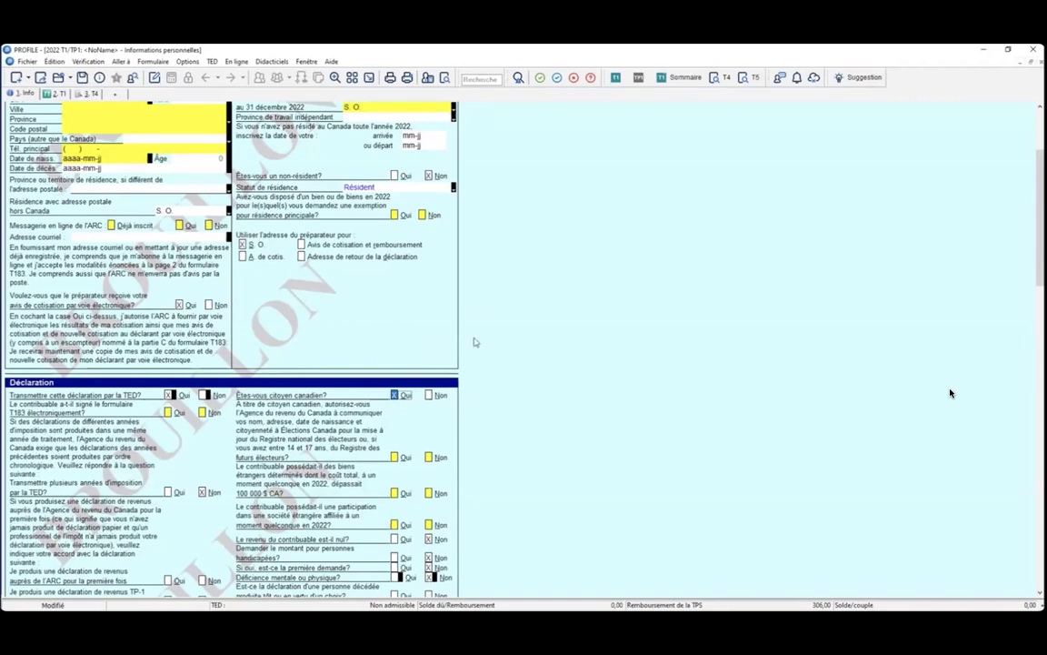
Save the return under the file name "Modele de declaration" in the 2022T1 folder
click(28, 61)
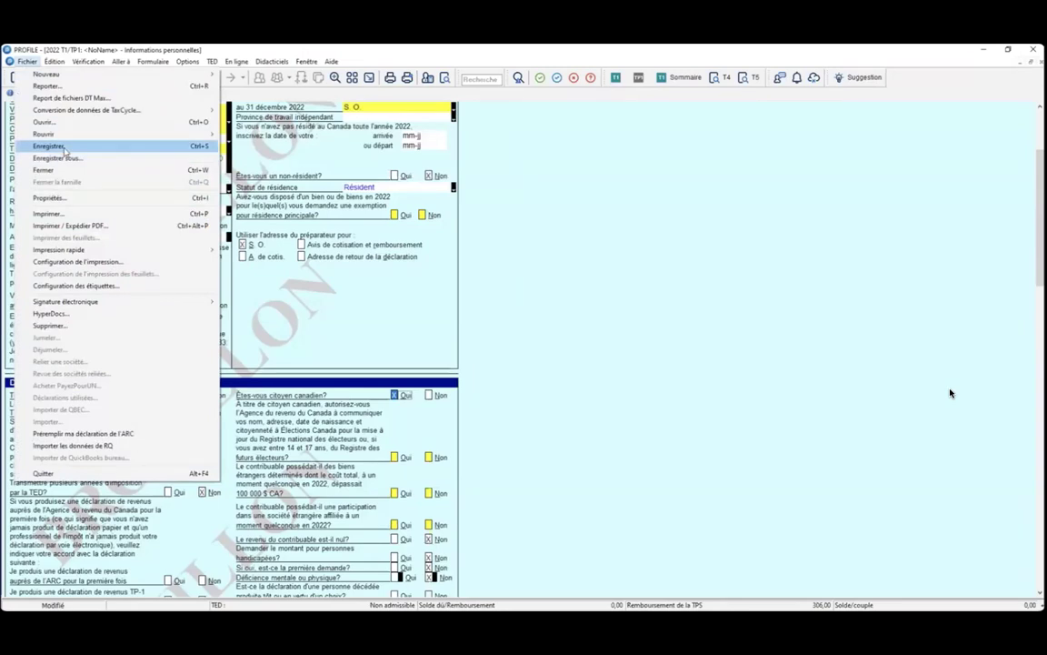
click(60, 158)
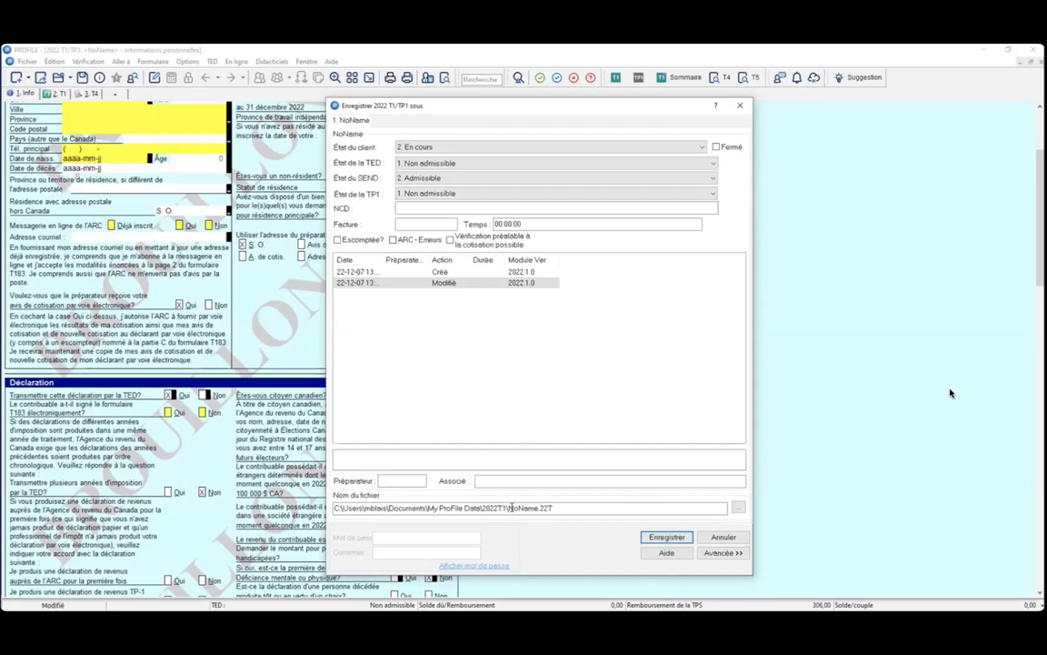
drag(509, 507, 537, 507)
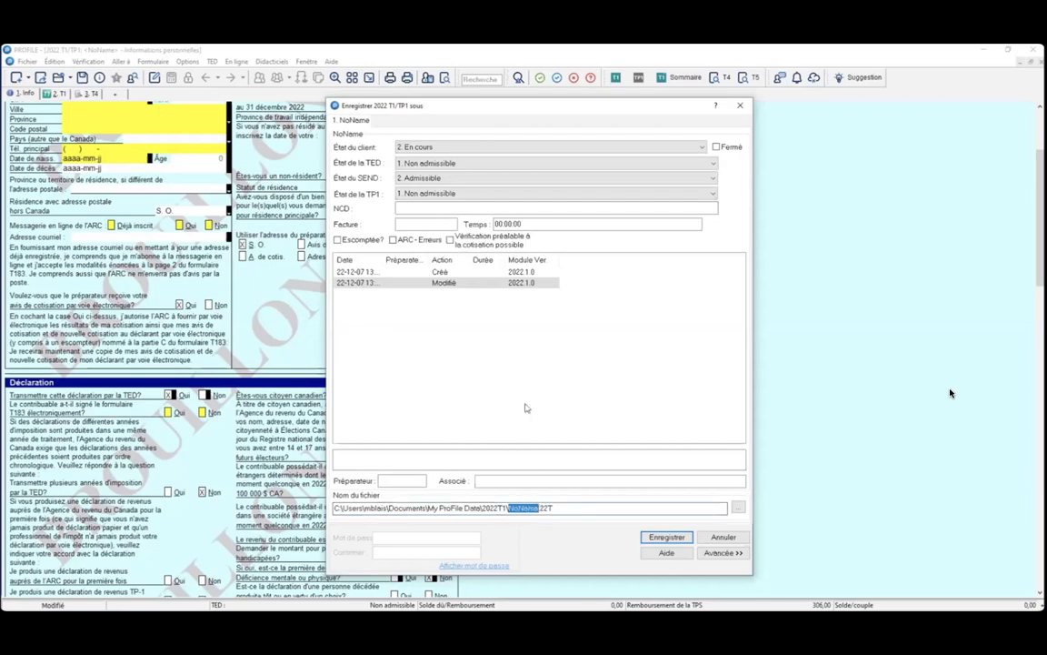
text(Modele de declaration)
click(666, 538)
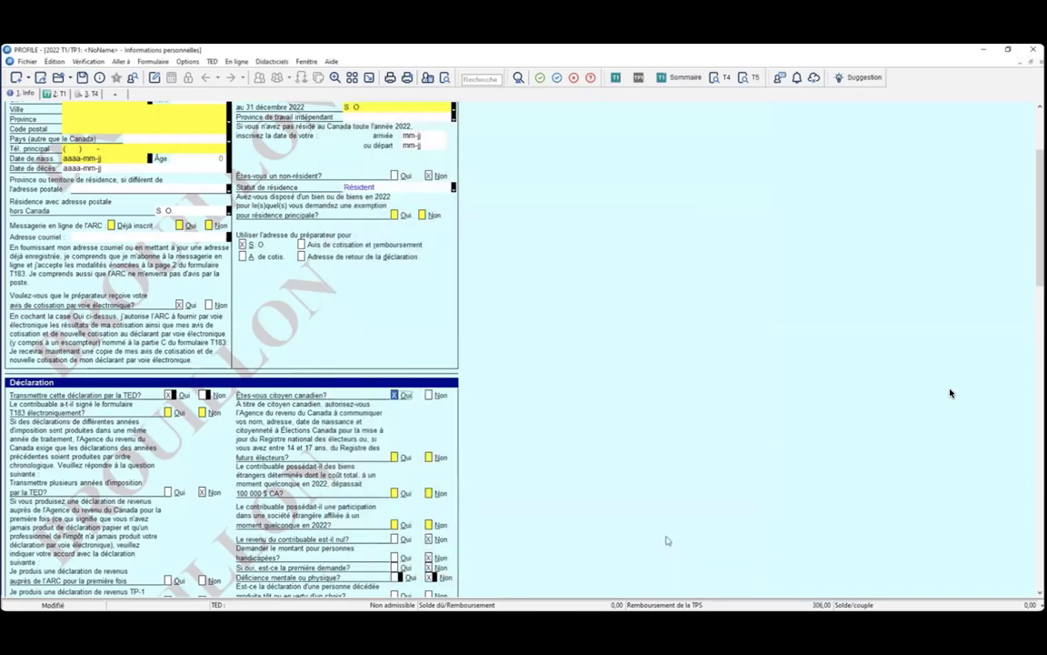
Set Modele de declaration.22T as the file template in the 2022 T1/TP1 module options
click(187, 62)
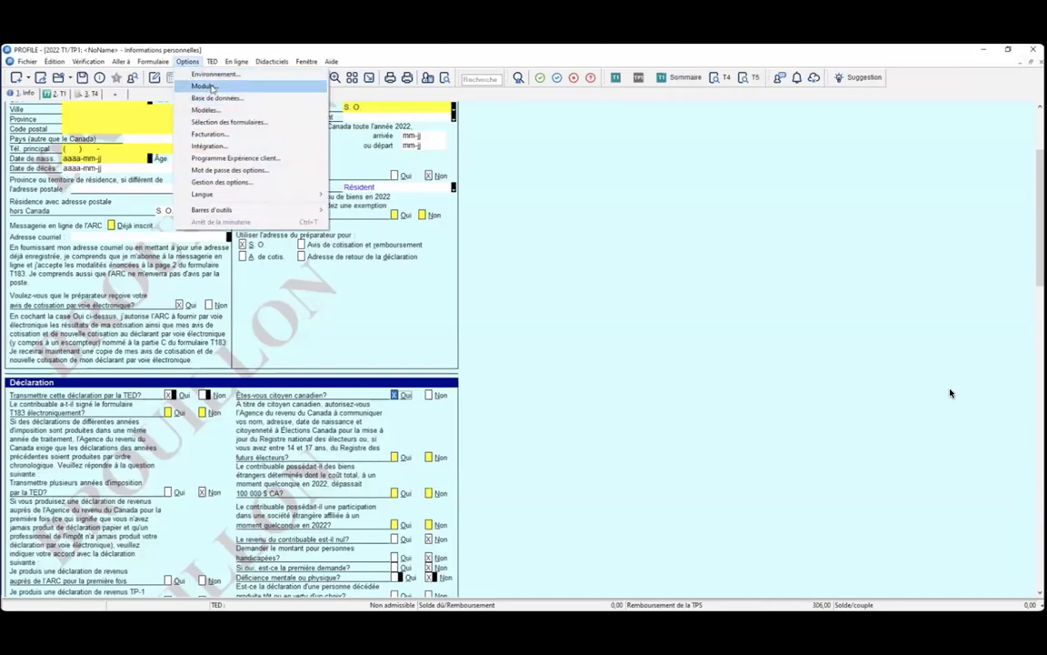
click(205, 86)
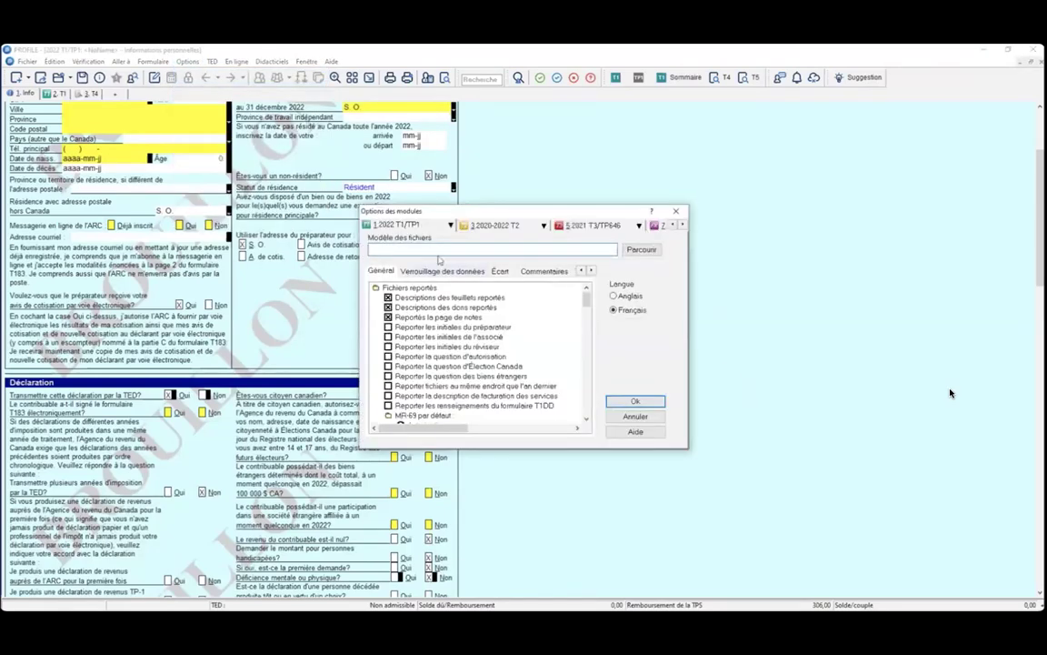
click(640, 250)
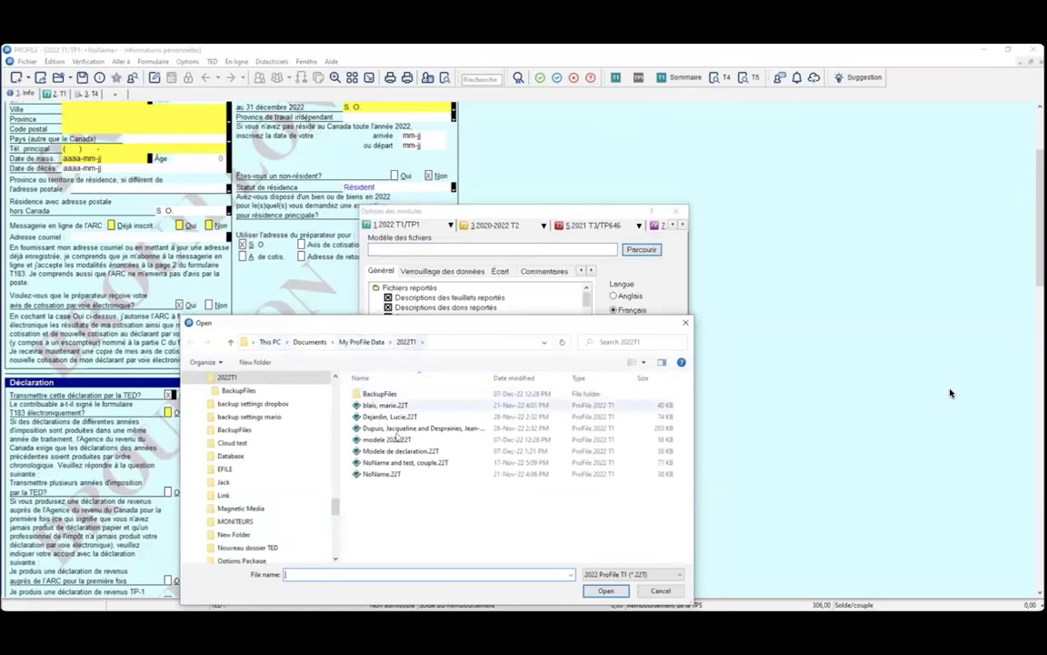
click(398, 452)
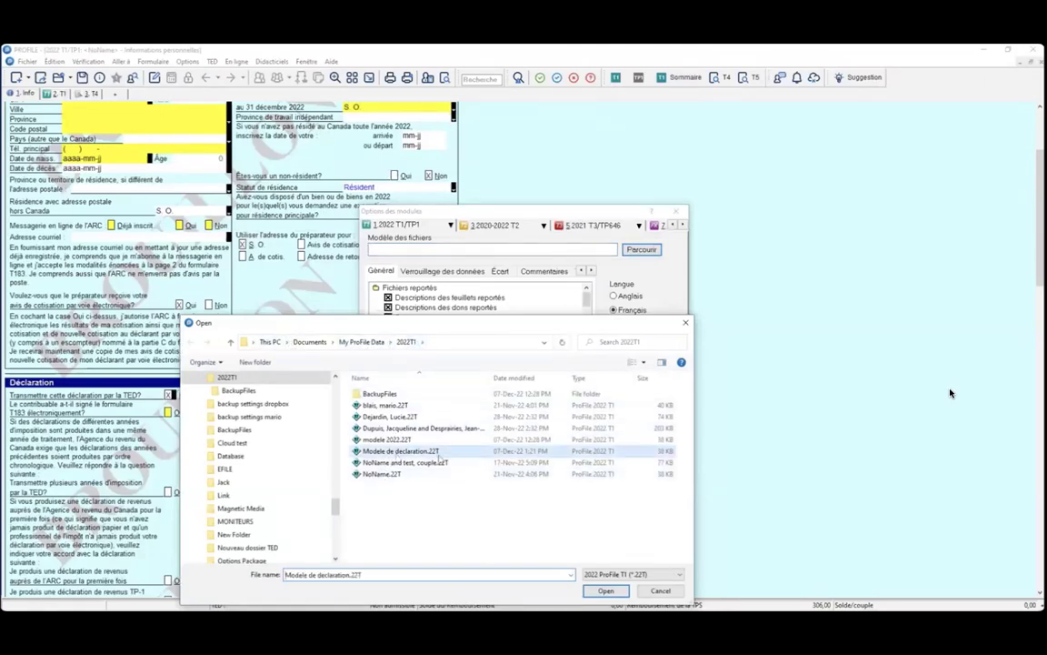
click(607, 591)
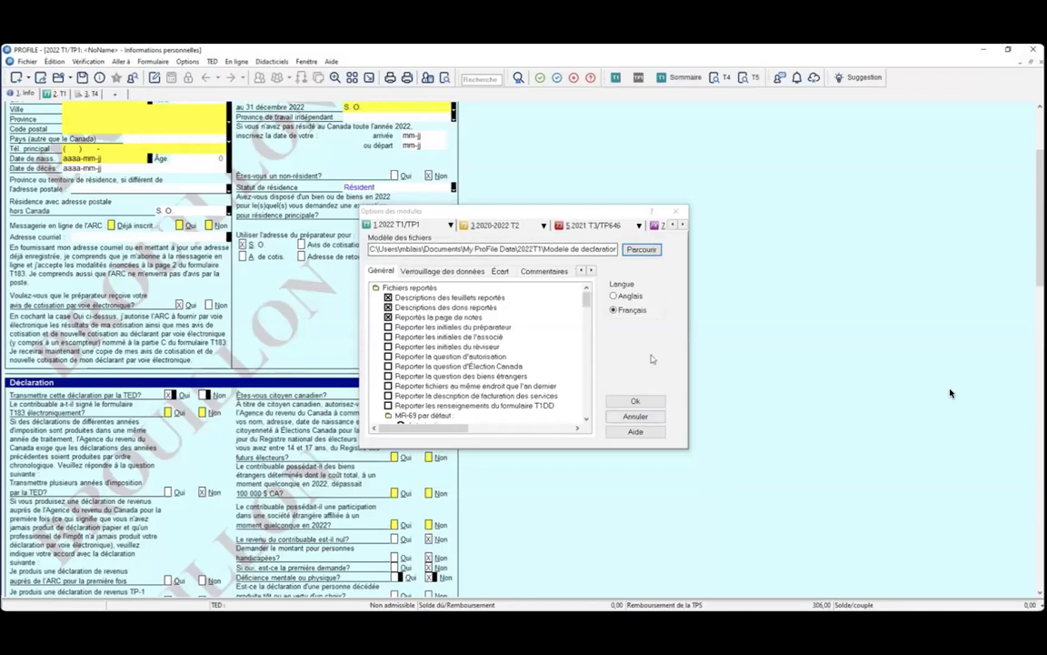
click(635, 401)
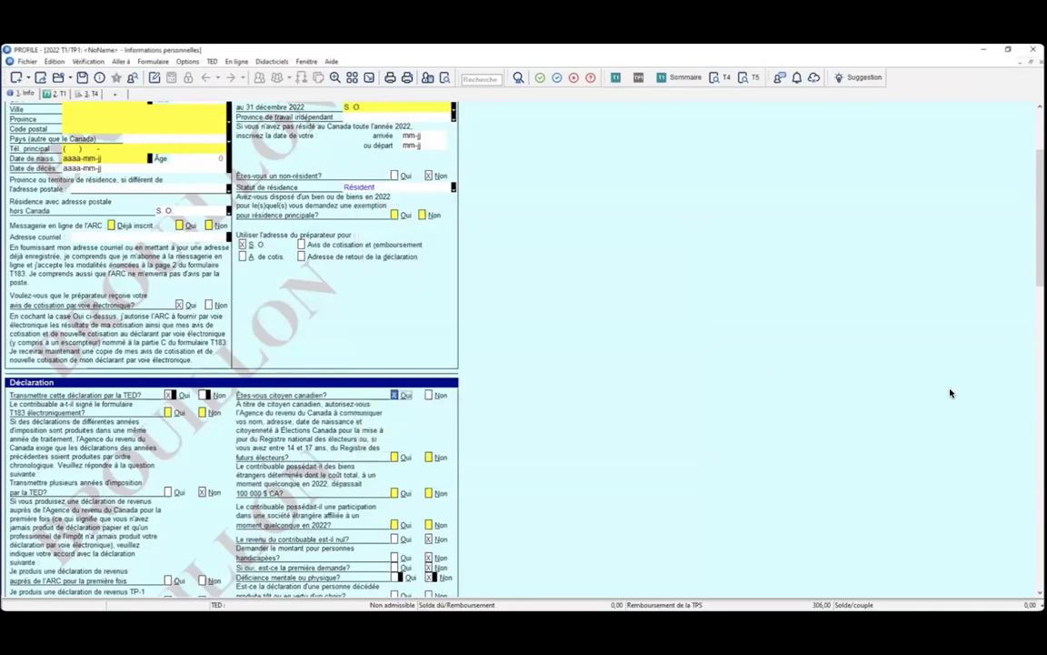
Create another new 2022 T1/TP1 file from the template and check the prefilled answers on its personal information form
click(37, 62)
mouse_move(41, 73)
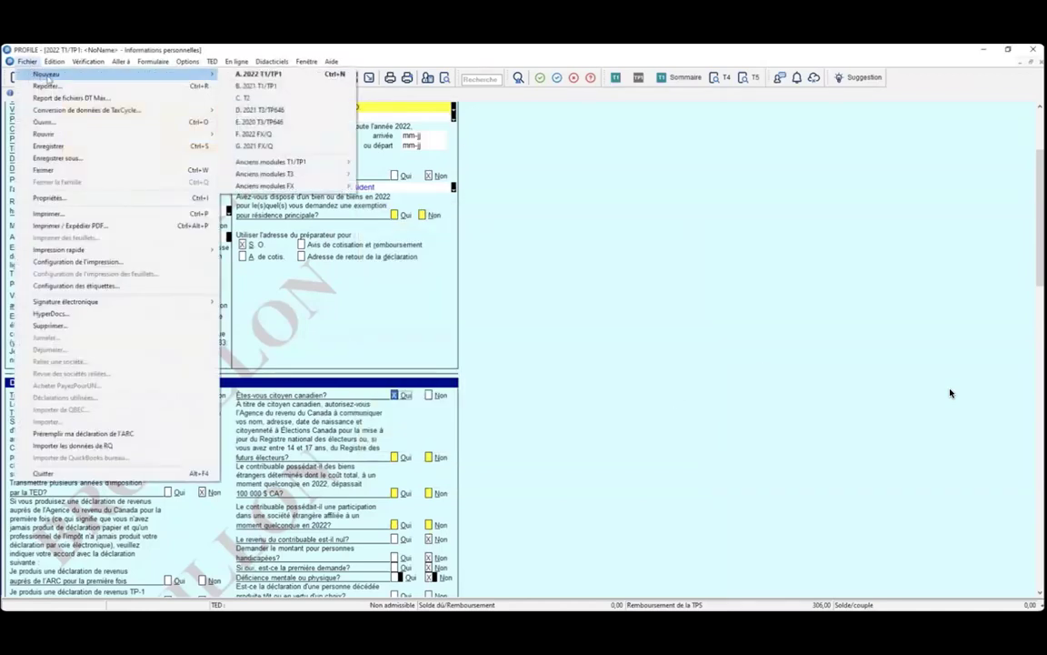
click(259, 73)
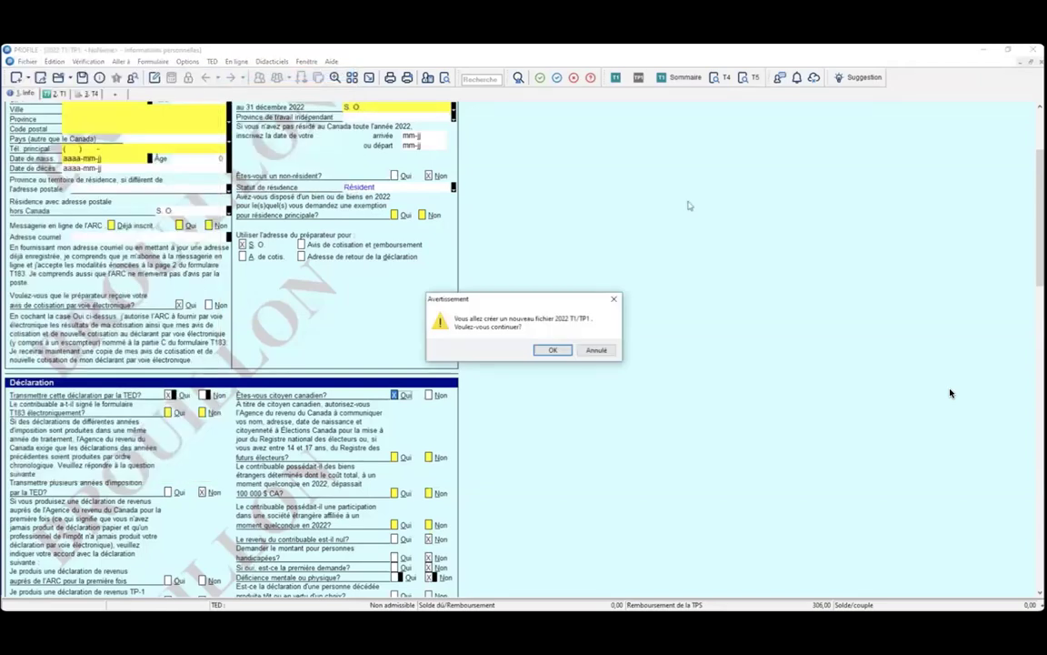
click(552, 351)
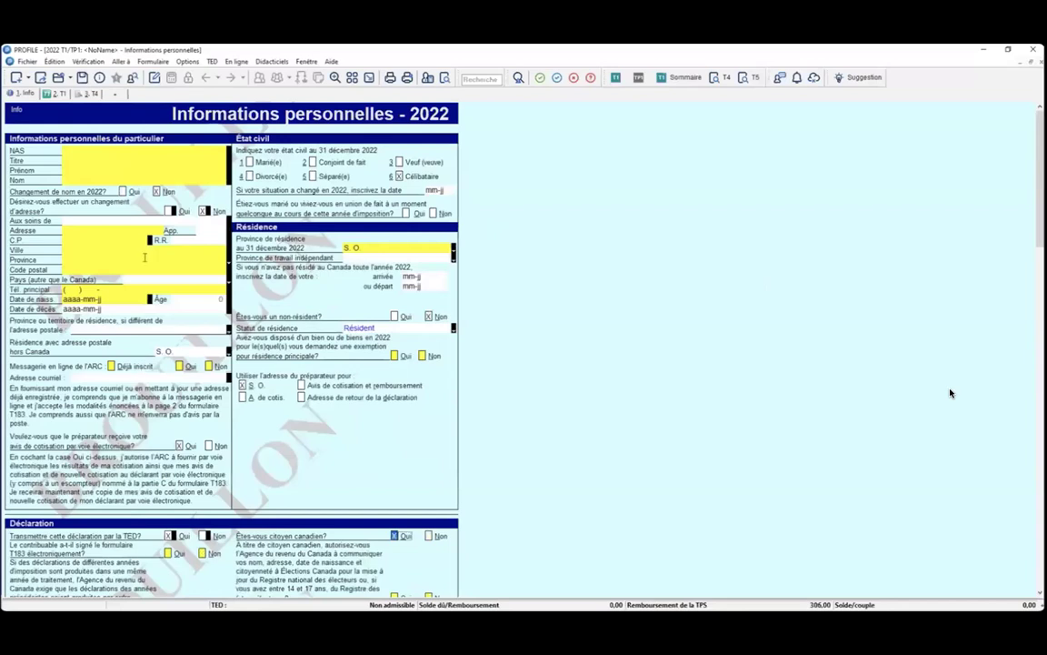
scroll(364, 417, down, 3)
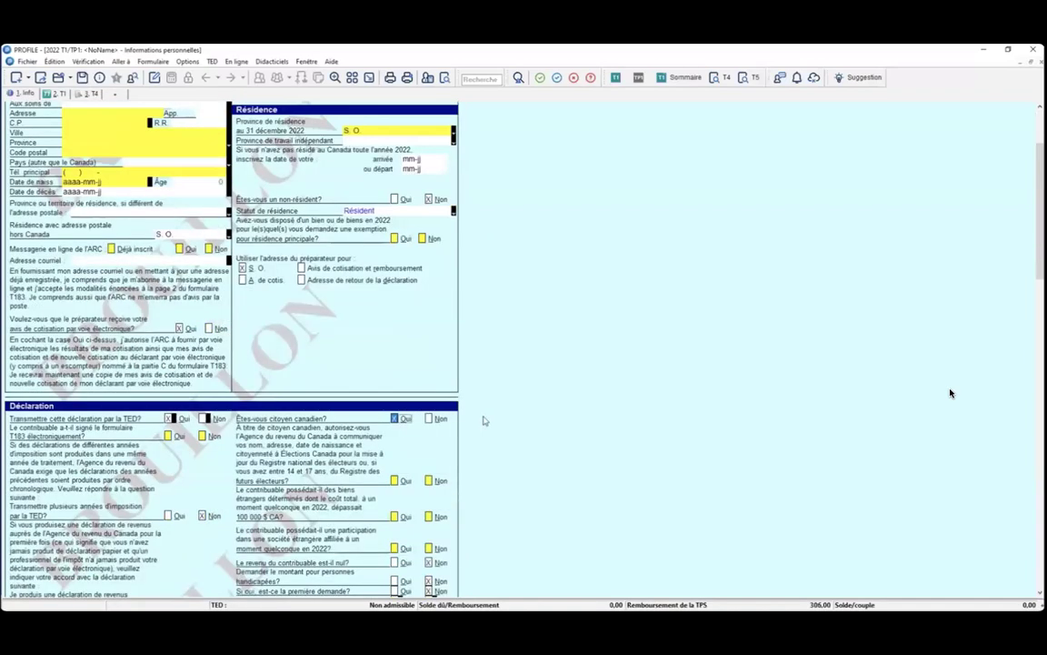
scroll(482, 418, down, 3)
scroll(485, 416, down, 5)
scroll(498, 390, up, 4)
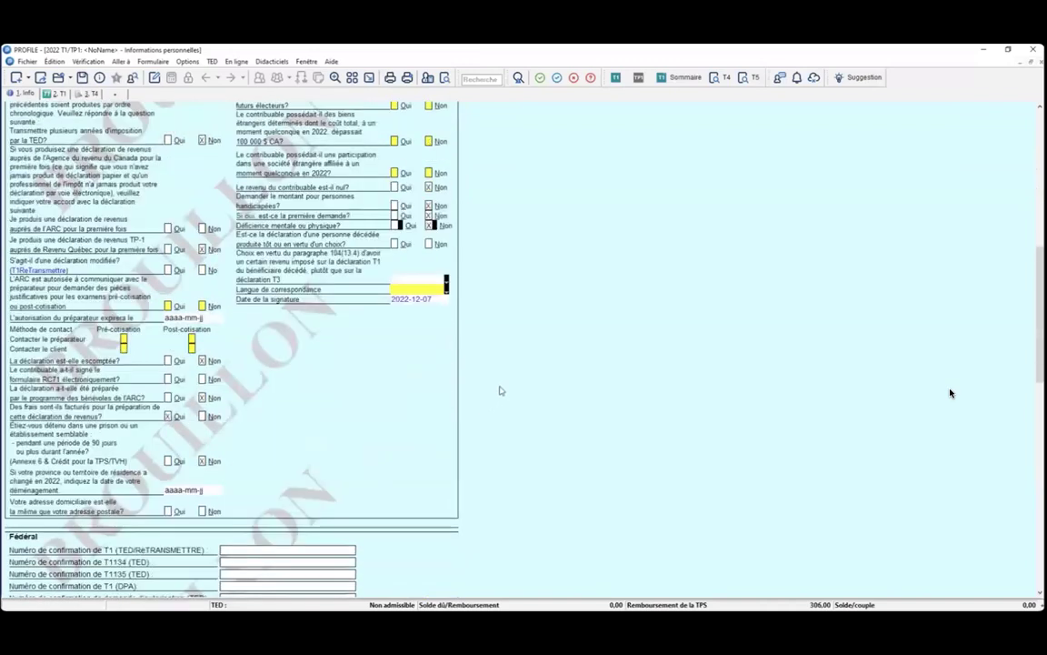
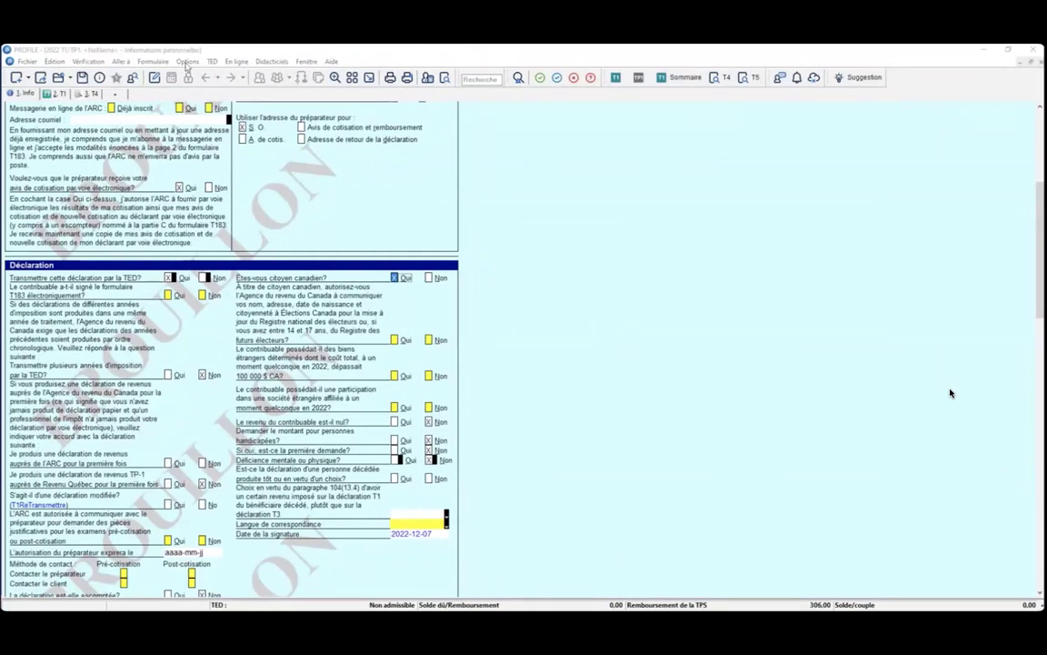
Open the form selection options and view the form lists of the 2009 and 2010 T1/TP1 modules
click(188, 62)
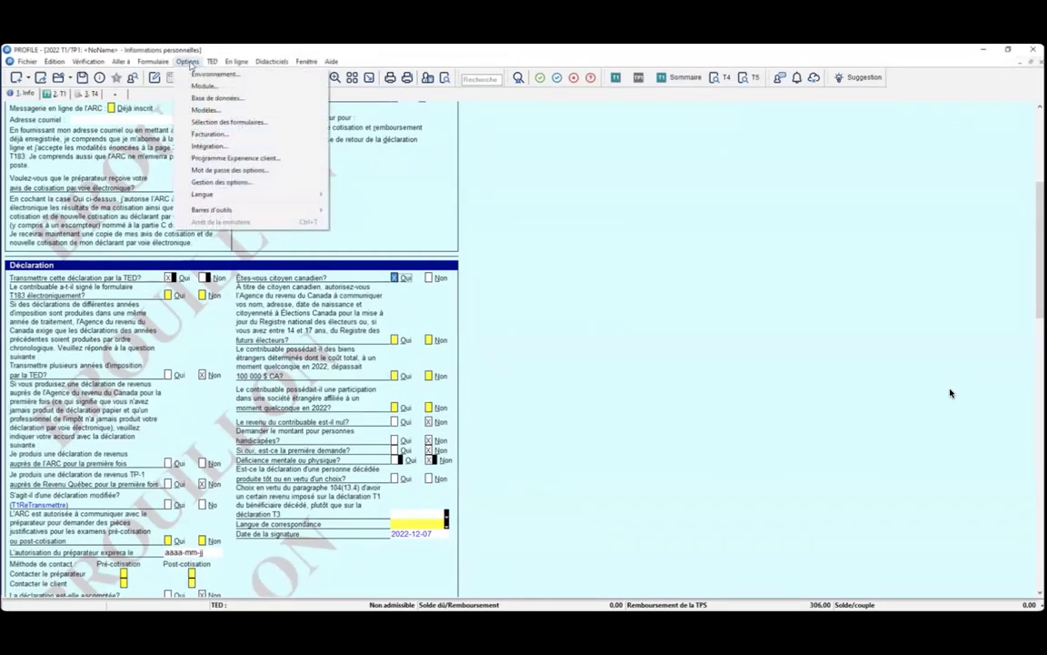
click(205, 97)
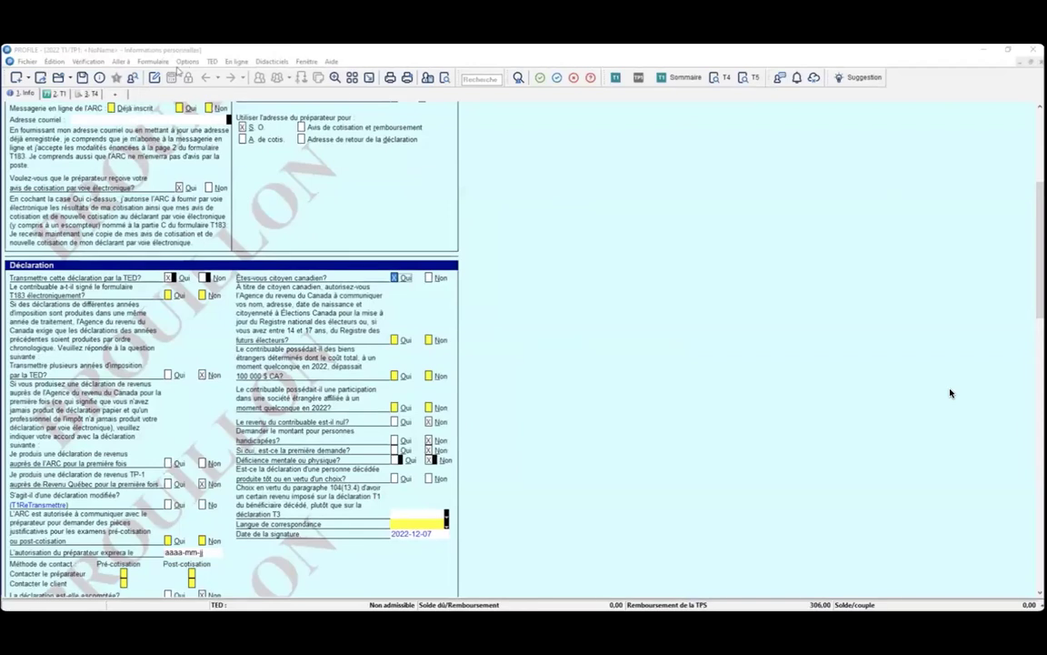
click(190, 63)
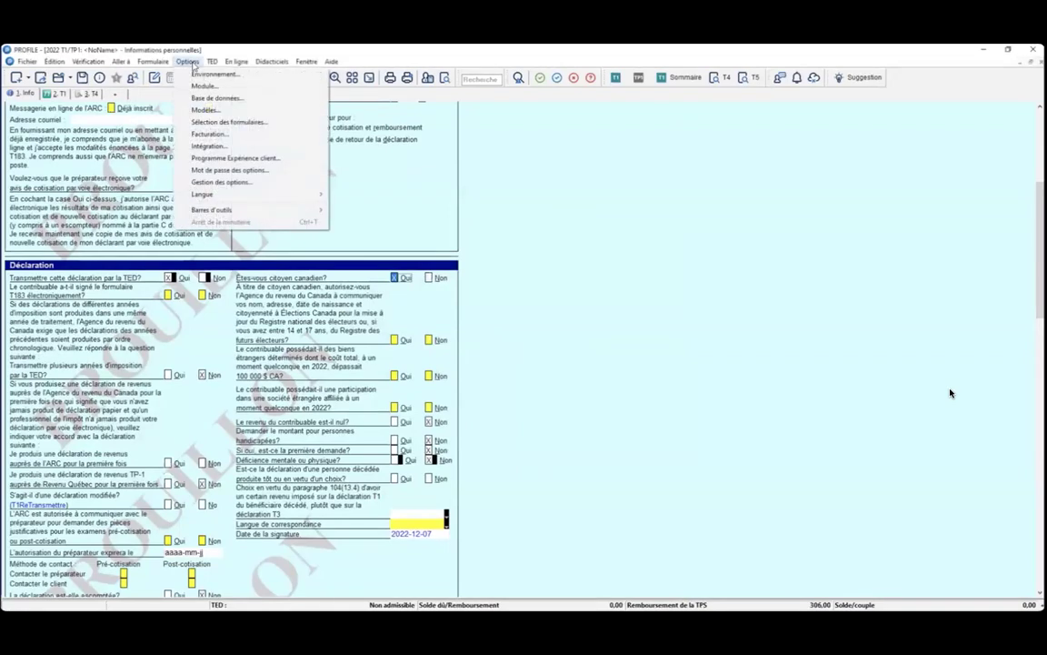
click(221, 123)
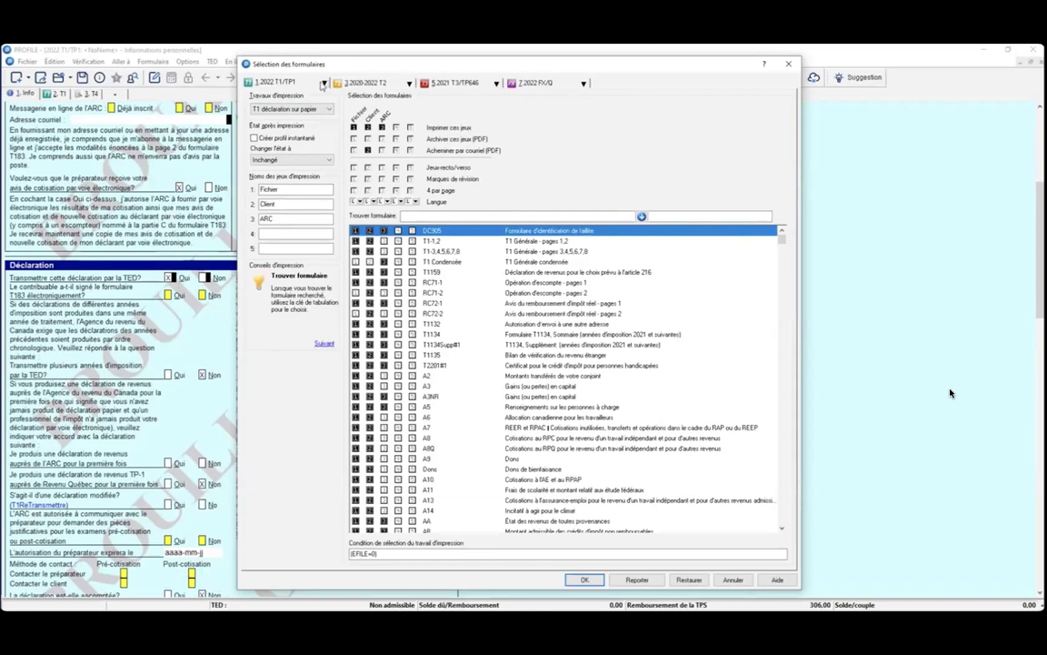
click(324, 83)
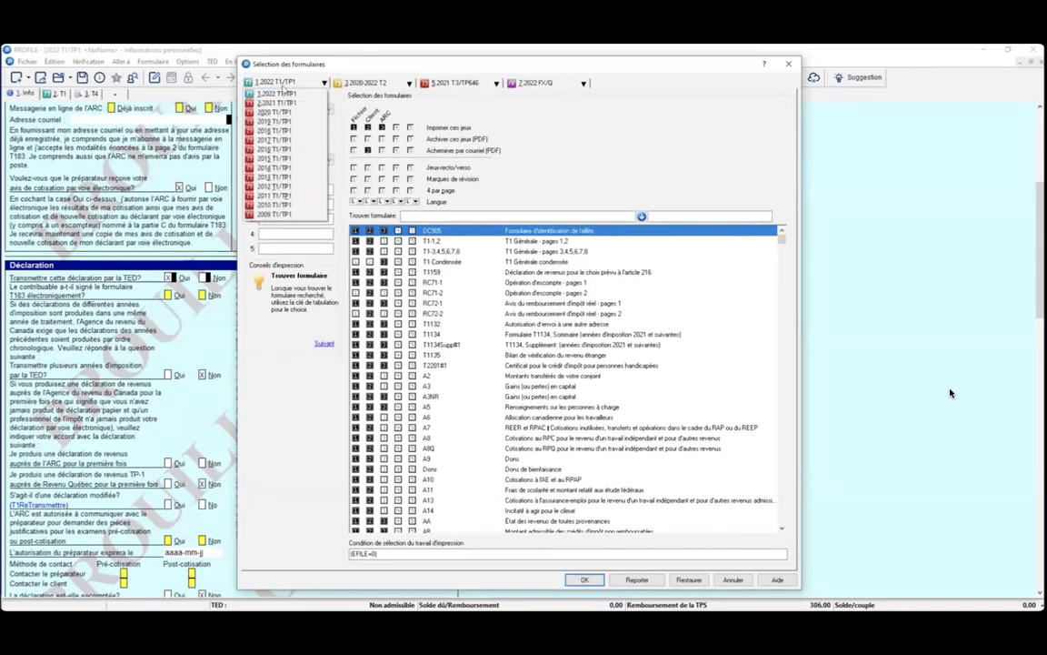
click(539, 140)
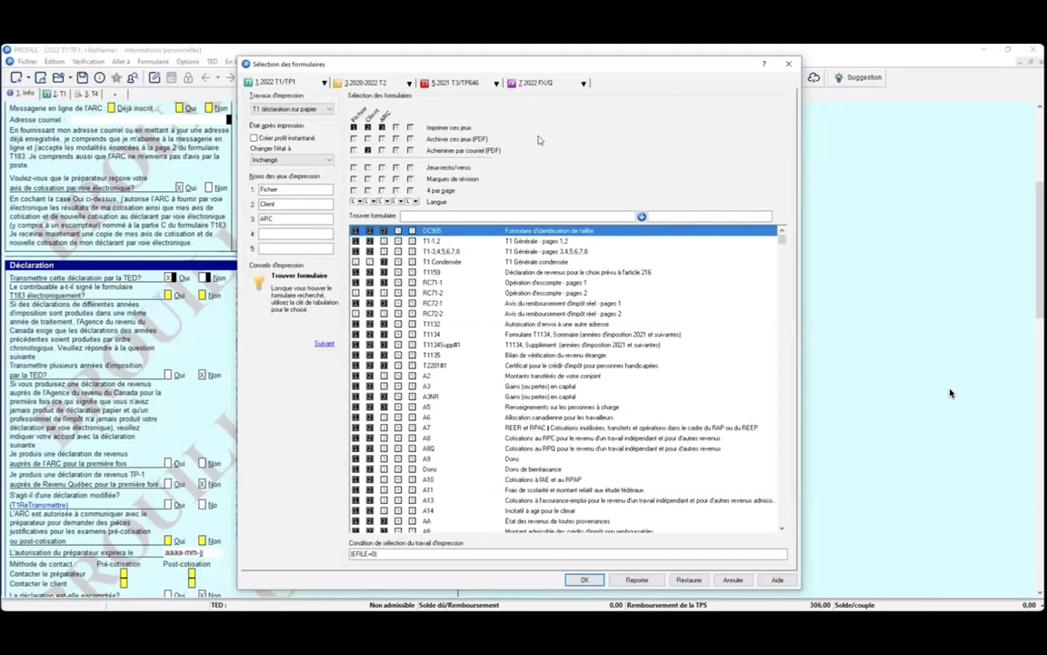
click(292, 80)
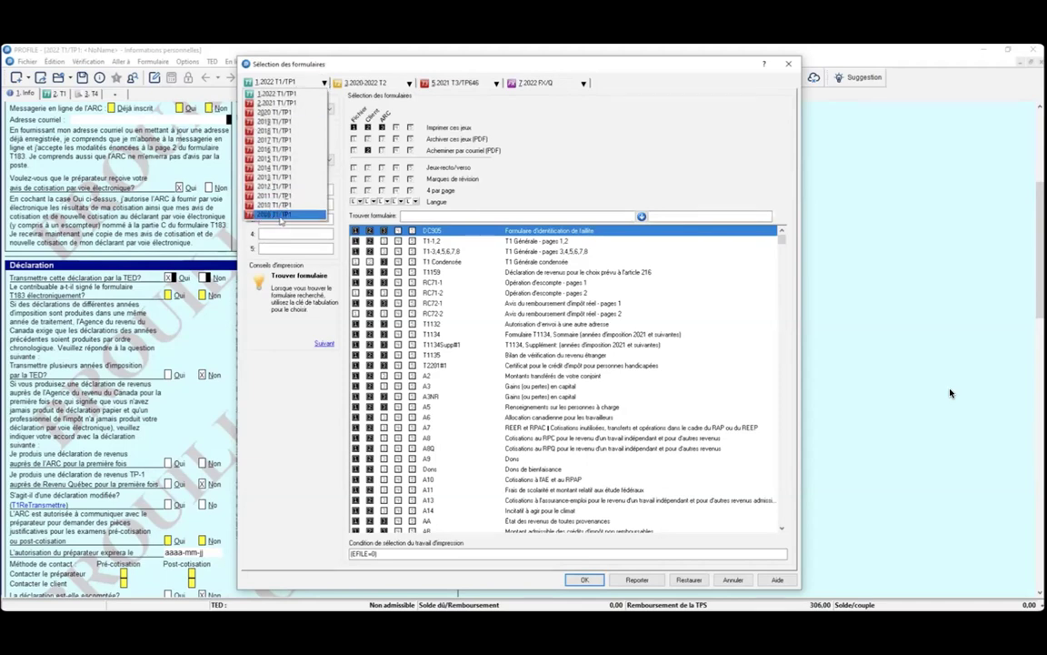
click(282, 215)
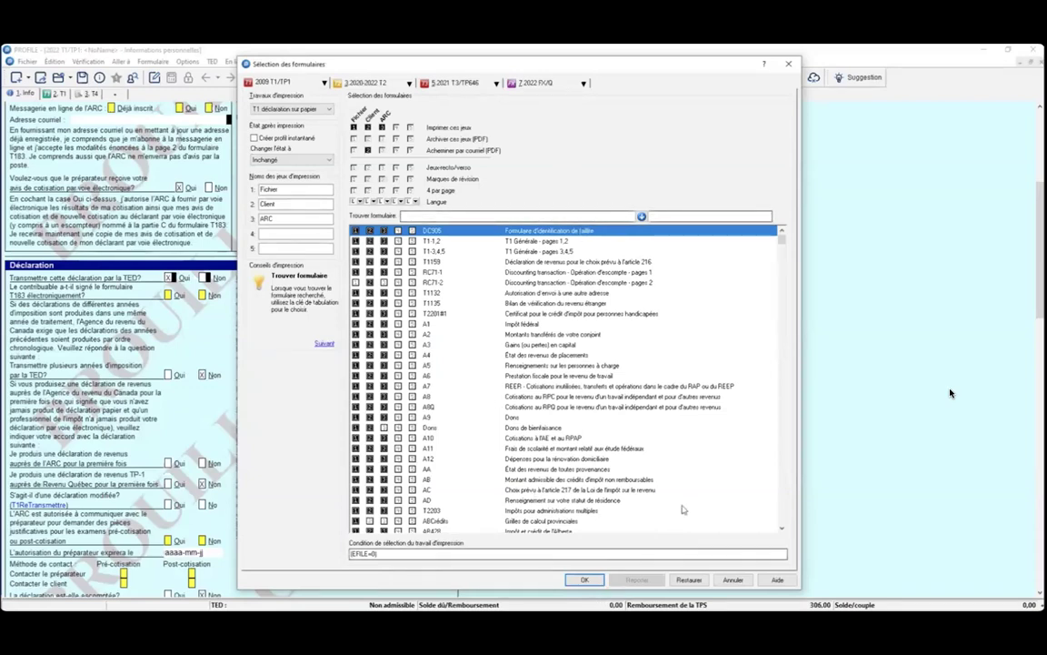
click(325, 83)
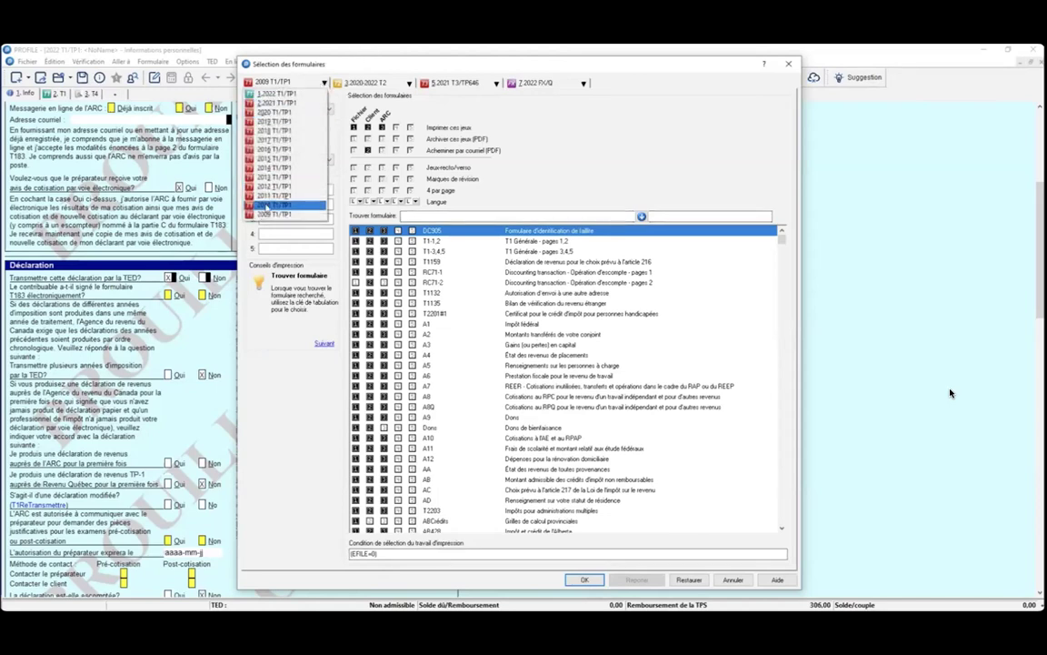
click(314, 204)
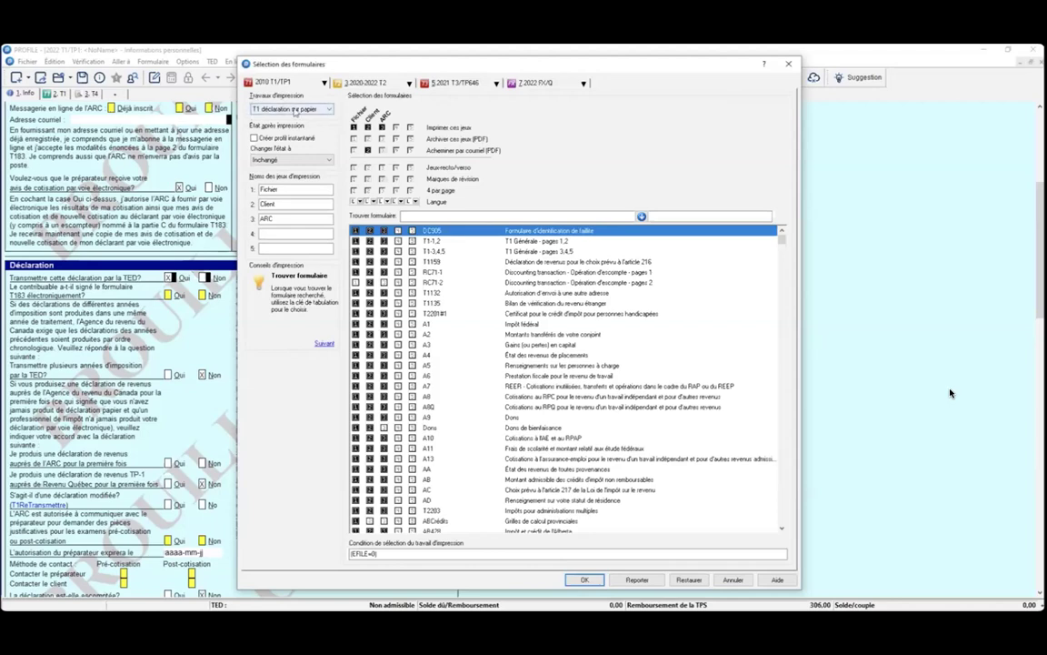
Compare the form lists of the Planification de T1 and TP1 déclaration sur papier print jobs for 2010 T1/TP1
click(329, 109)
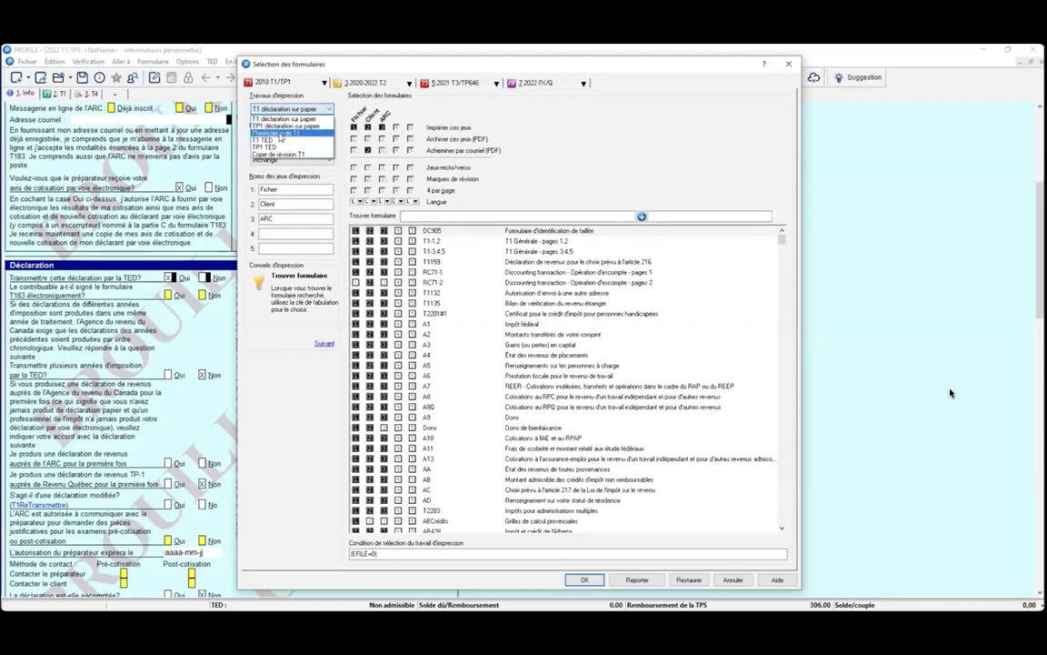
click(273, 128)
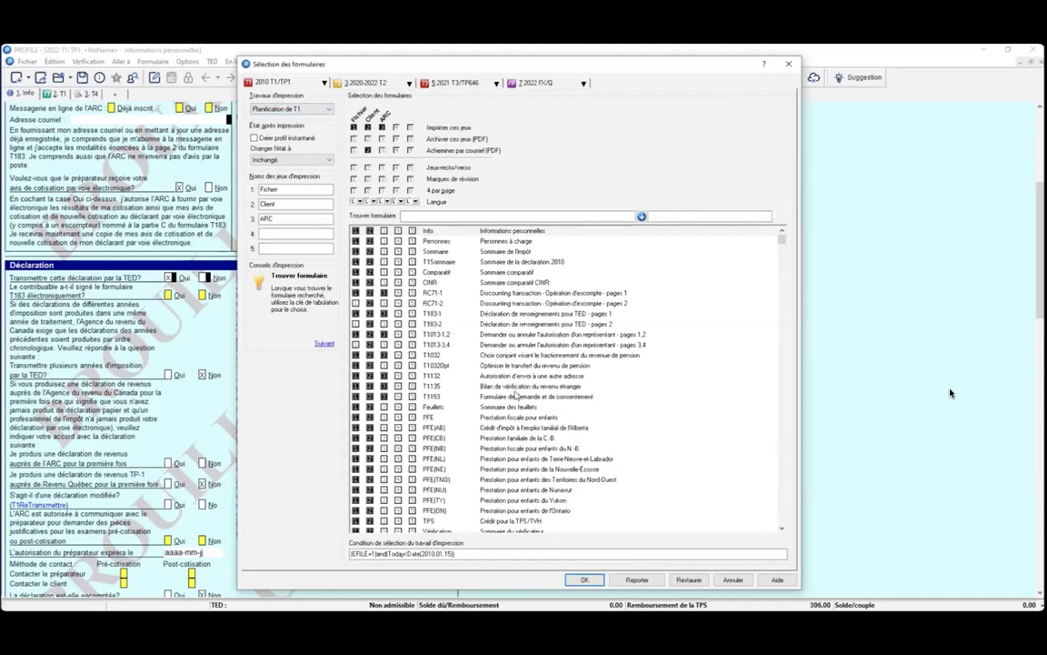
click(300, 108)
click(264, 119)
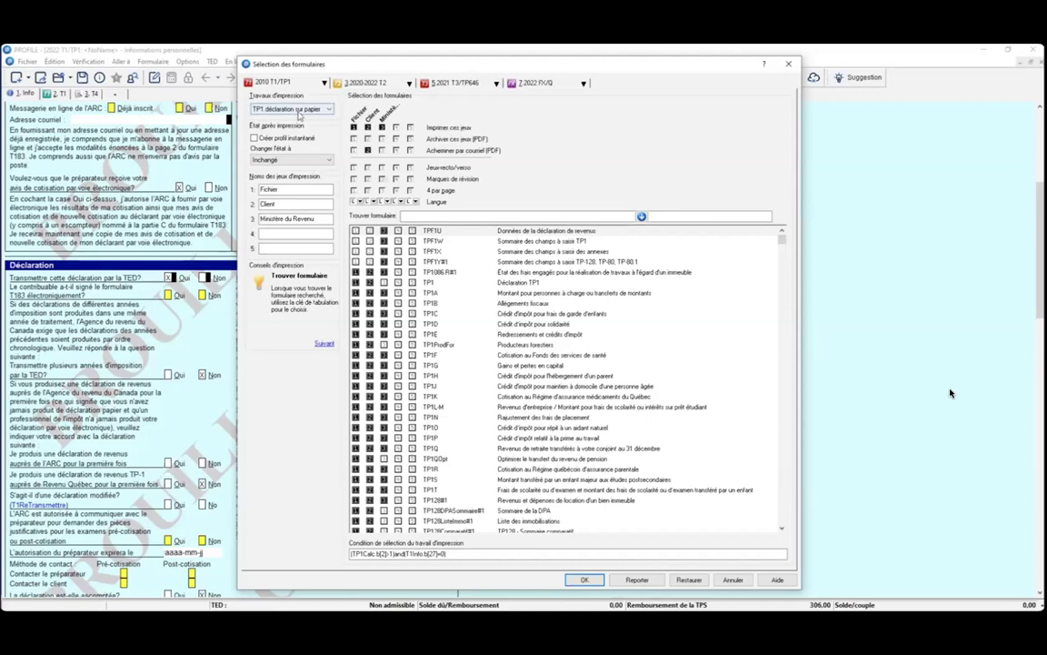
click(270, 108)
Return the form selection to 2022 T1/TP1 and review the Fichier, Client and ARC print sets of the T1 paper return
click(259, 82)
click(293, 82)
key(Up)
key(Up)
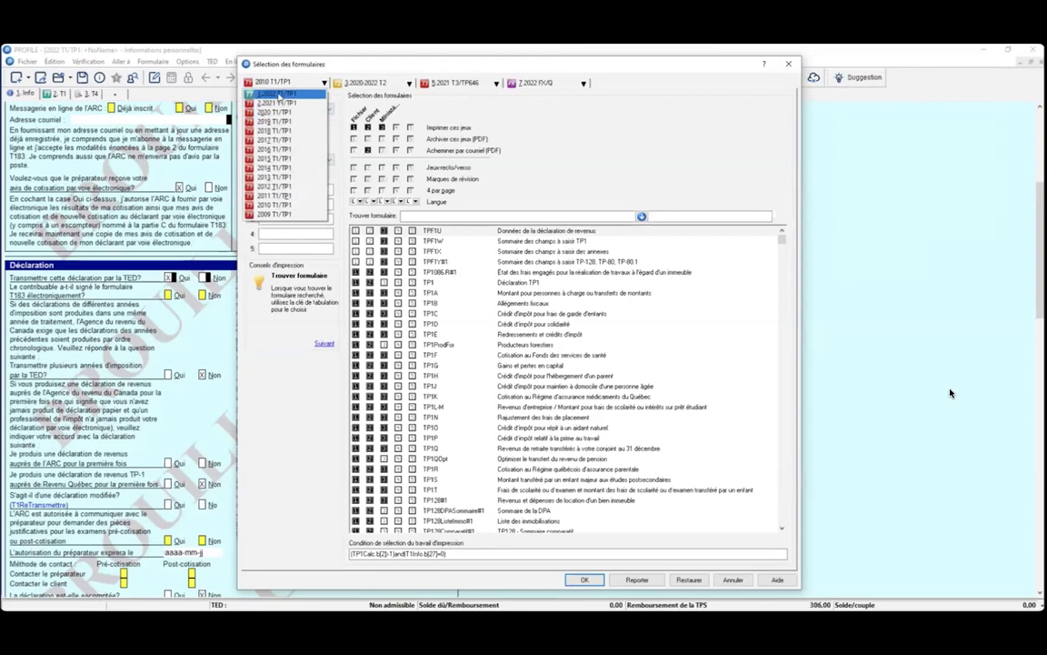
key(Return)
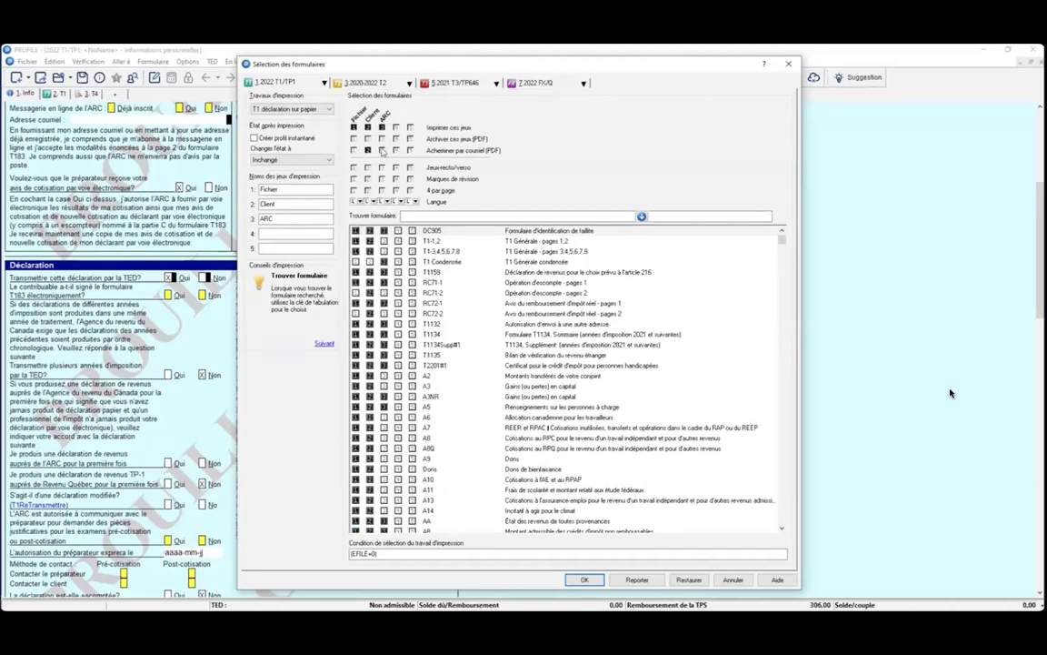
click(381, 150)
click(367, 128)
click(392, 117)
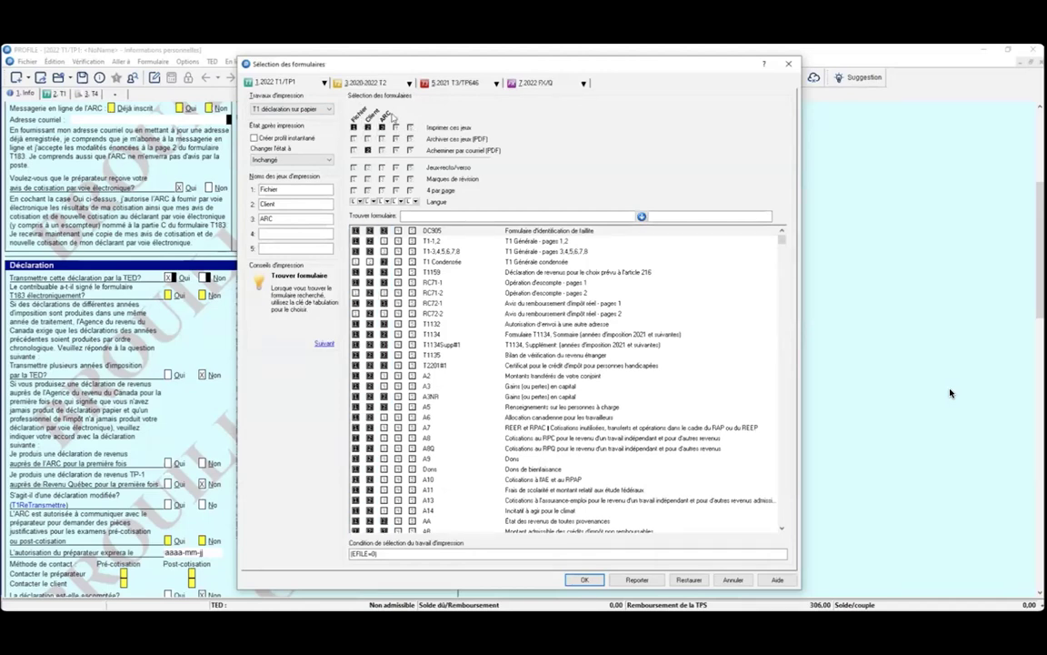
click(265, 190)
click(277, 203)
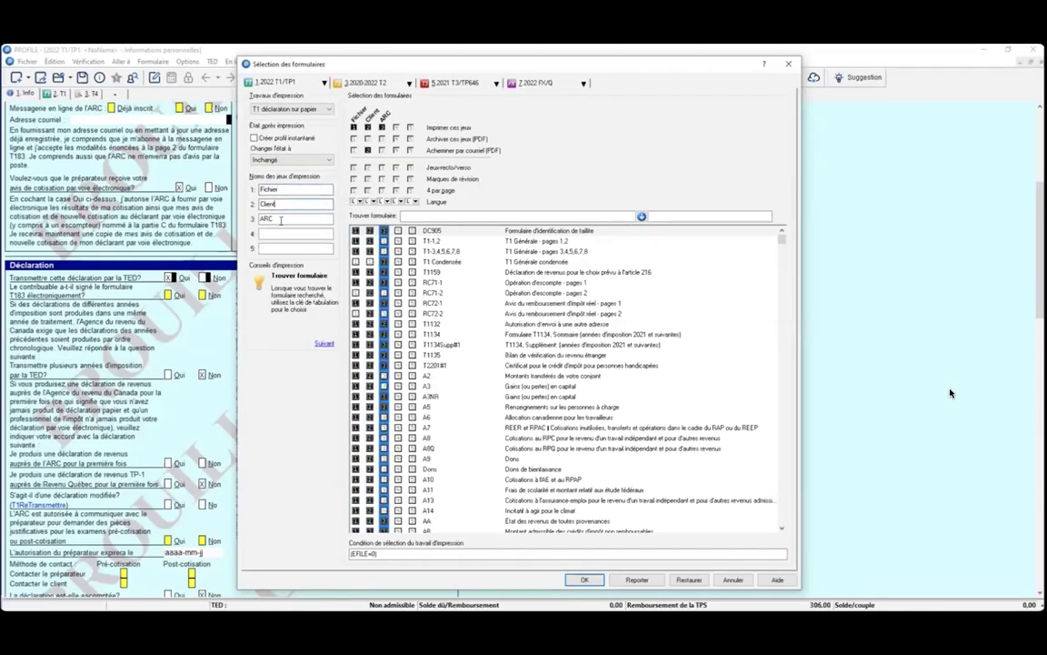
Name the fourth print set "personael" for the 2022 T1 déclaration sur papier job and save the form selection
click(297, 190)
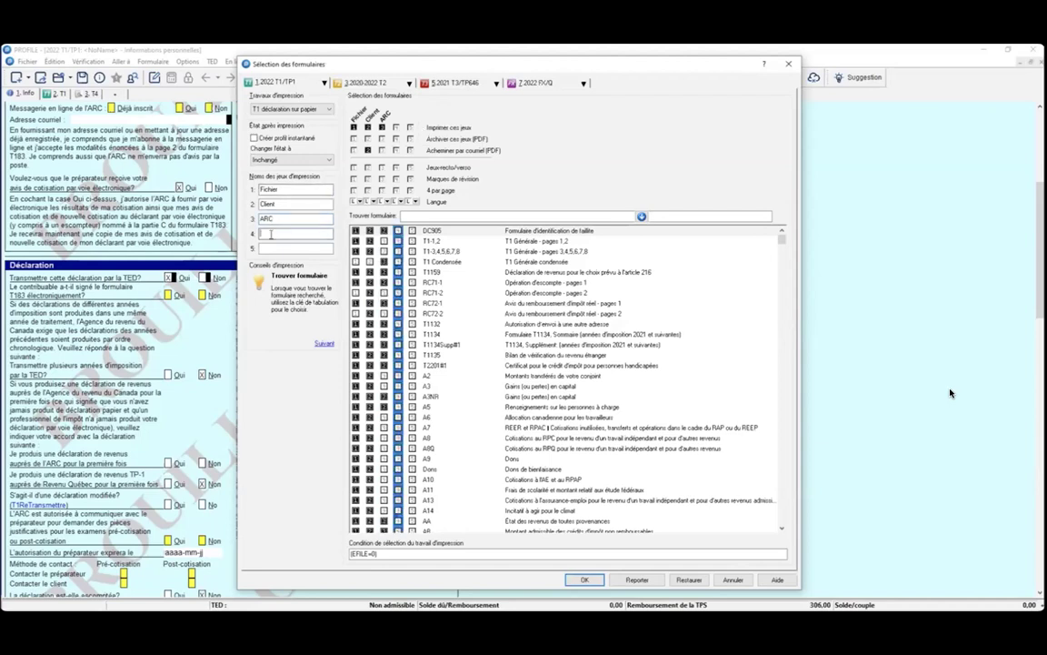
click(327, 229)
text(personnel)
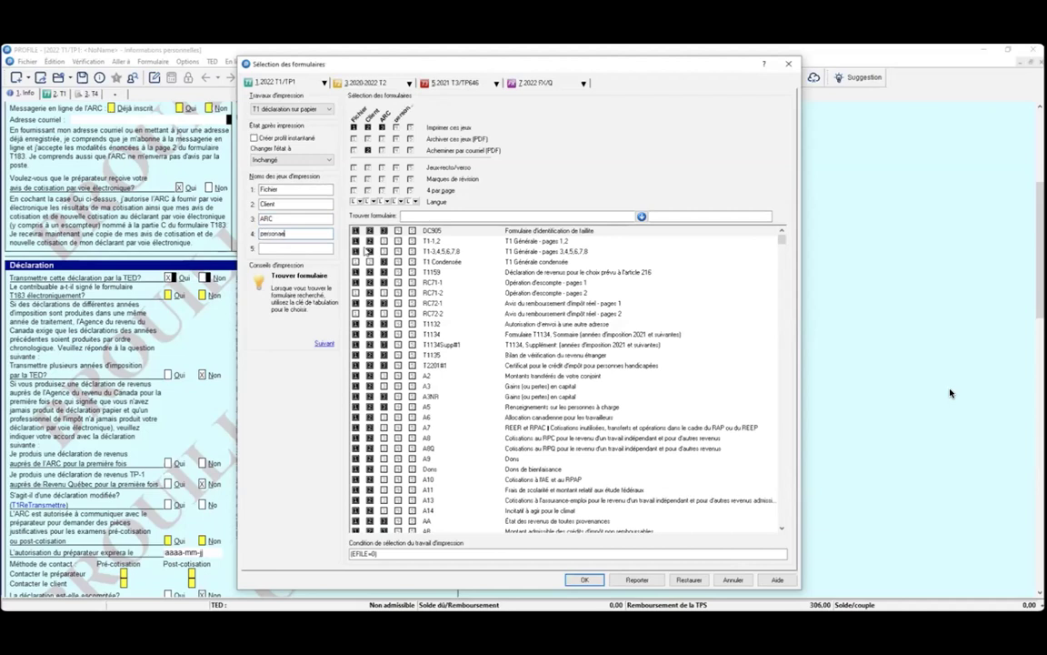
key(Return)
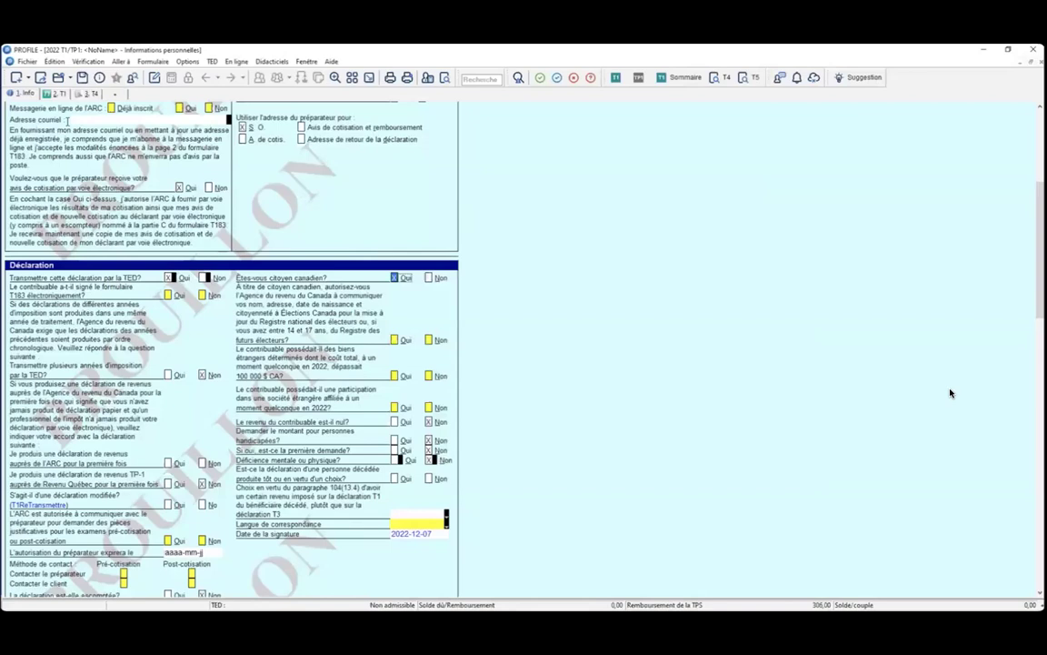
Reopen the form selection options and find the form "lettre" in the 2022 T1 déclaration sur papier list
click(187, 61)
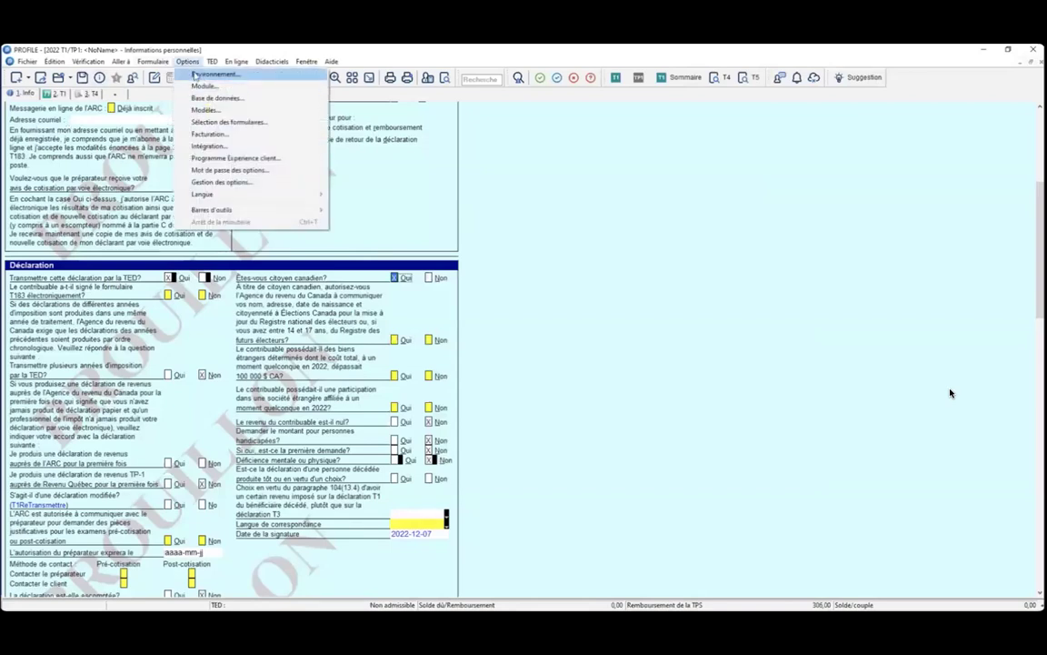
click(209, 122)
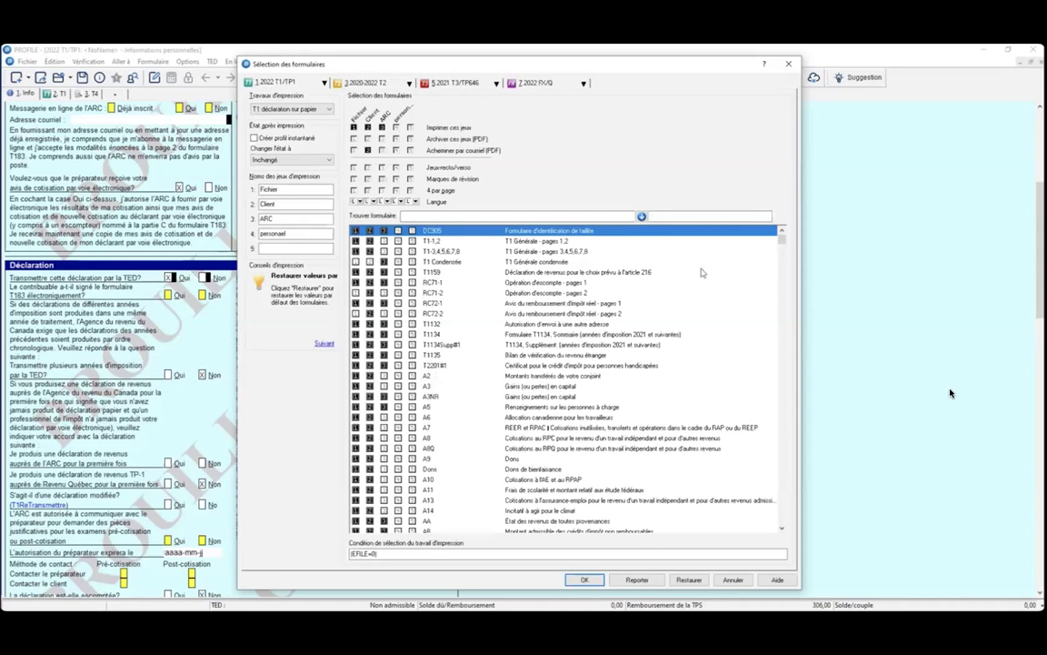
drag(781, 234, 762, 371)
scroll(597, 353, down, 10)
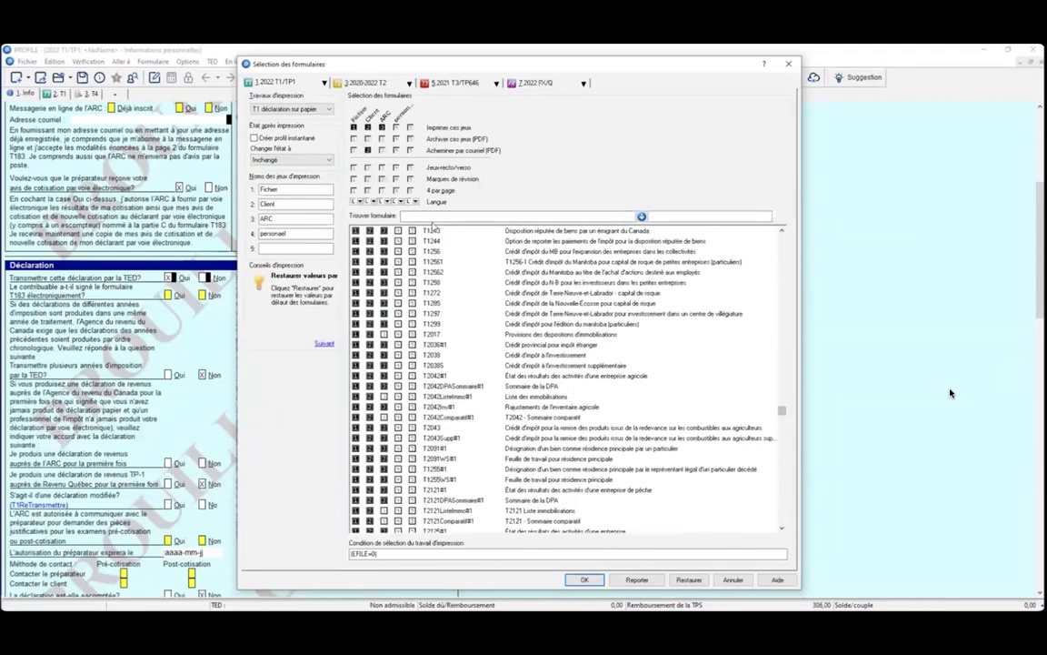
click(432, 216)
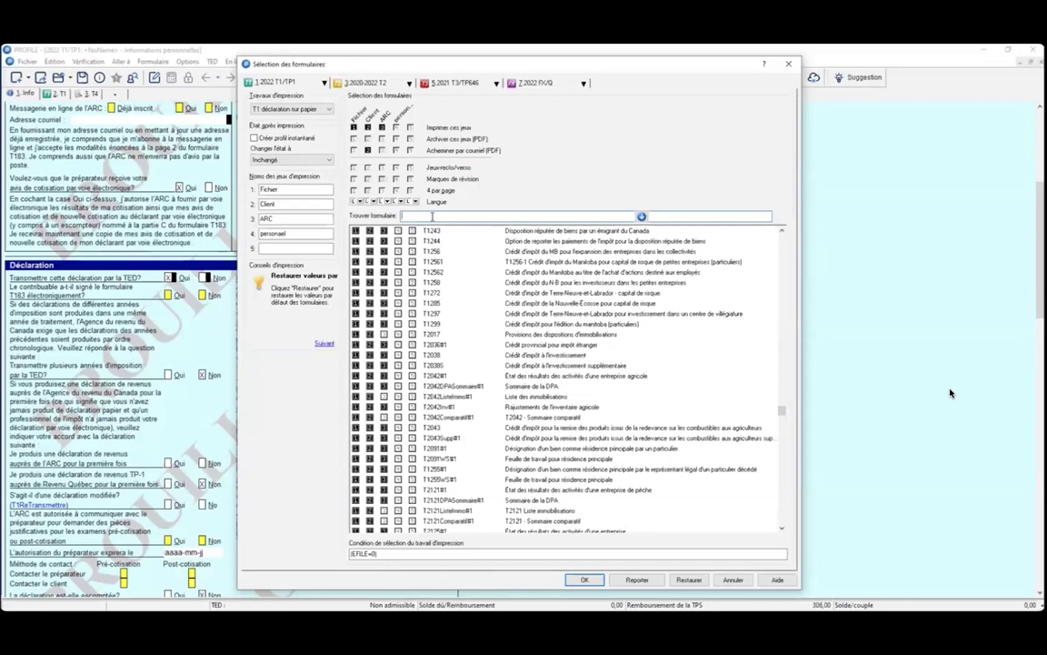
text(lettre)
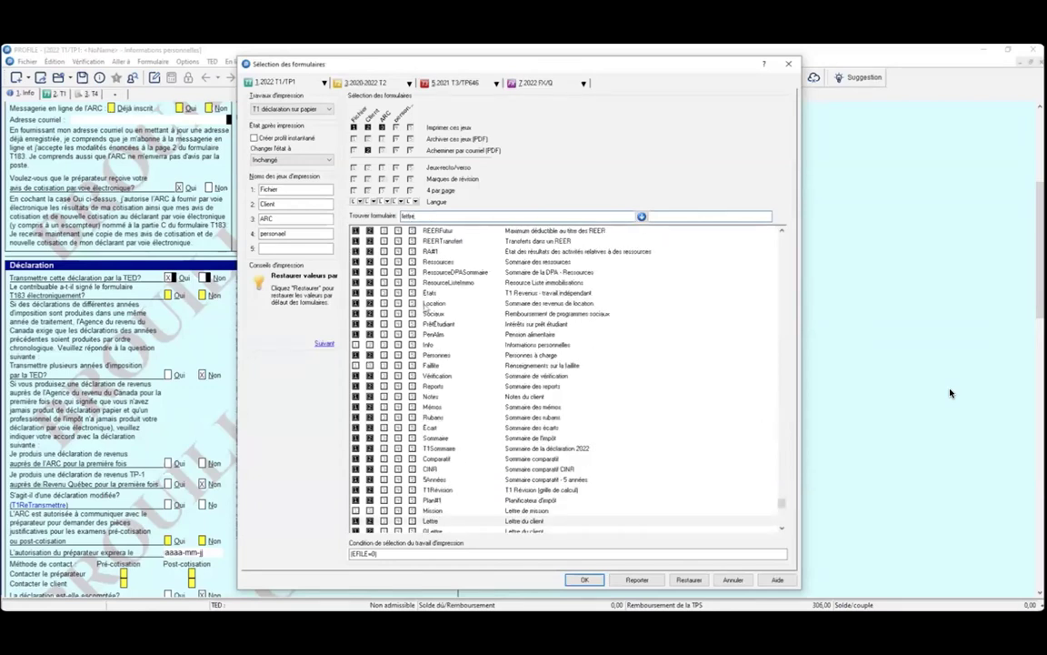
Move the Lettre du client form to the top of the print order, trying third place in between, and save the selection
click(430, 521)
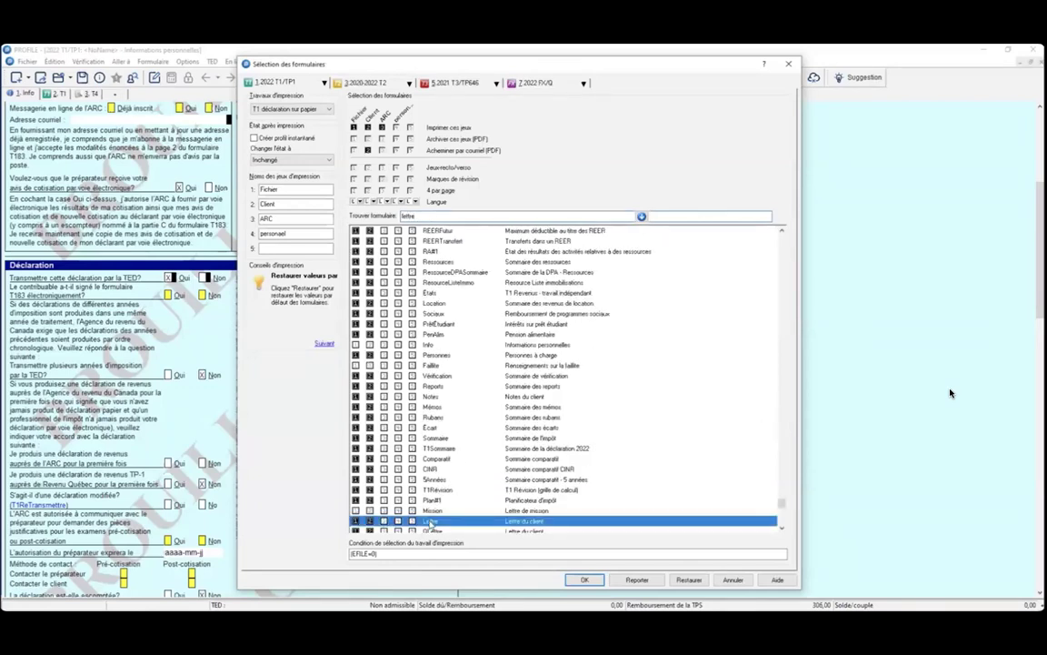
drag(430, 521, 483, 137)
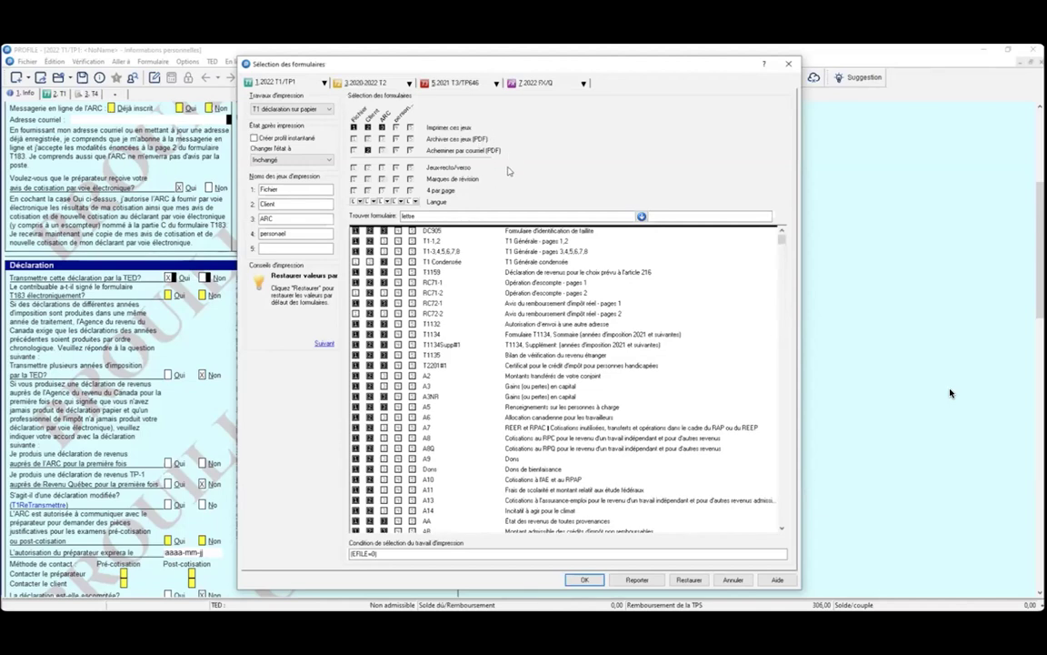
scroll(469, 251, up, 1)
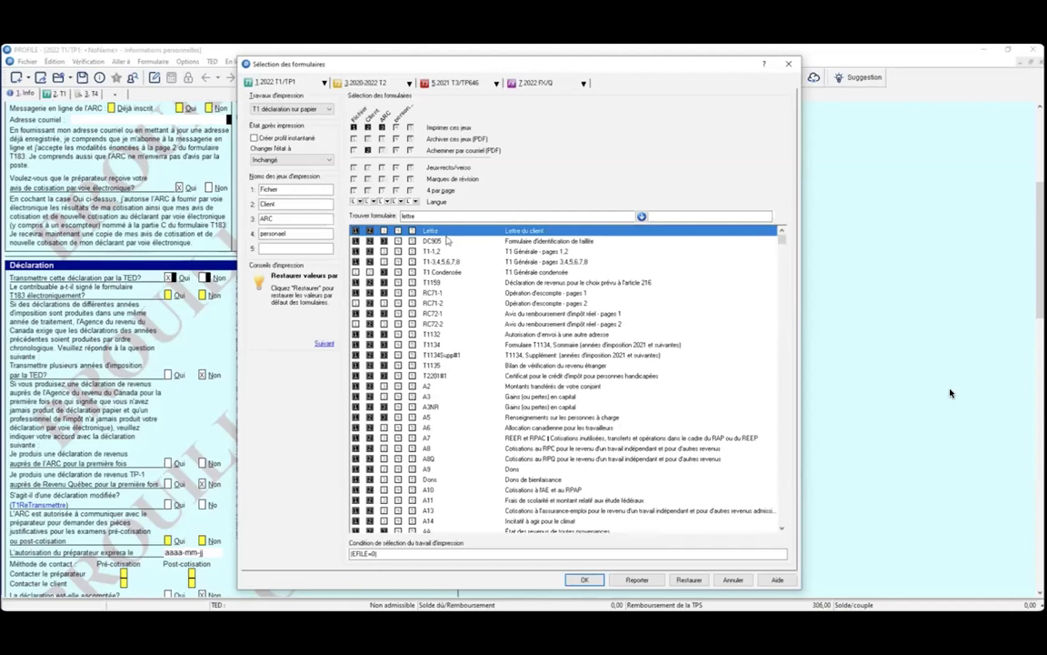
drag(451, 235, 452, 258)
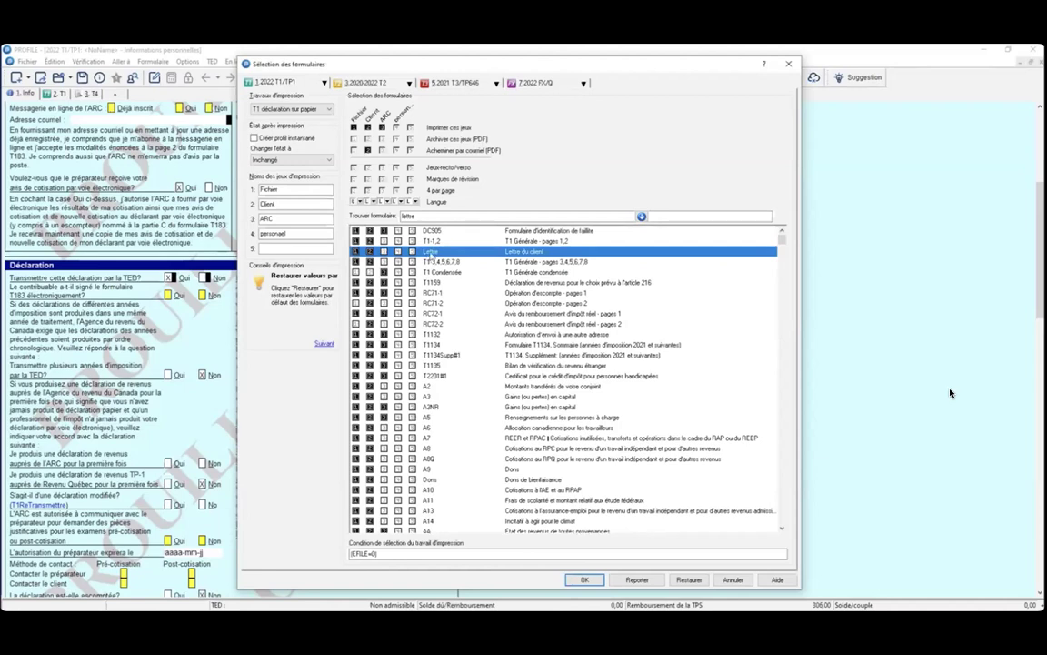
drag(437, 255, 459, 235)
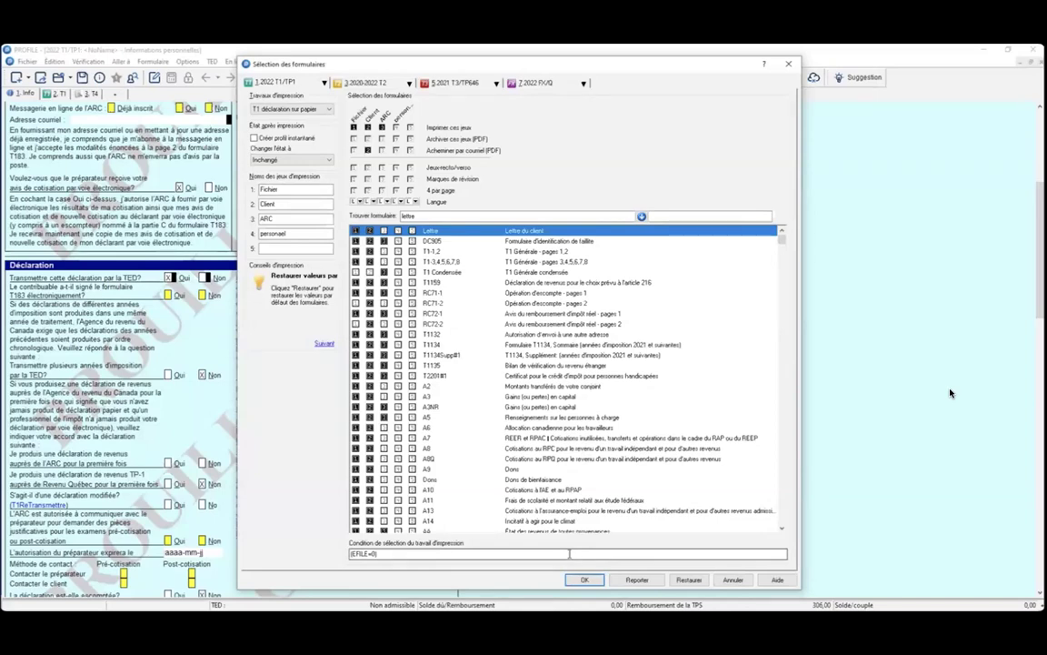
click(584, 579)
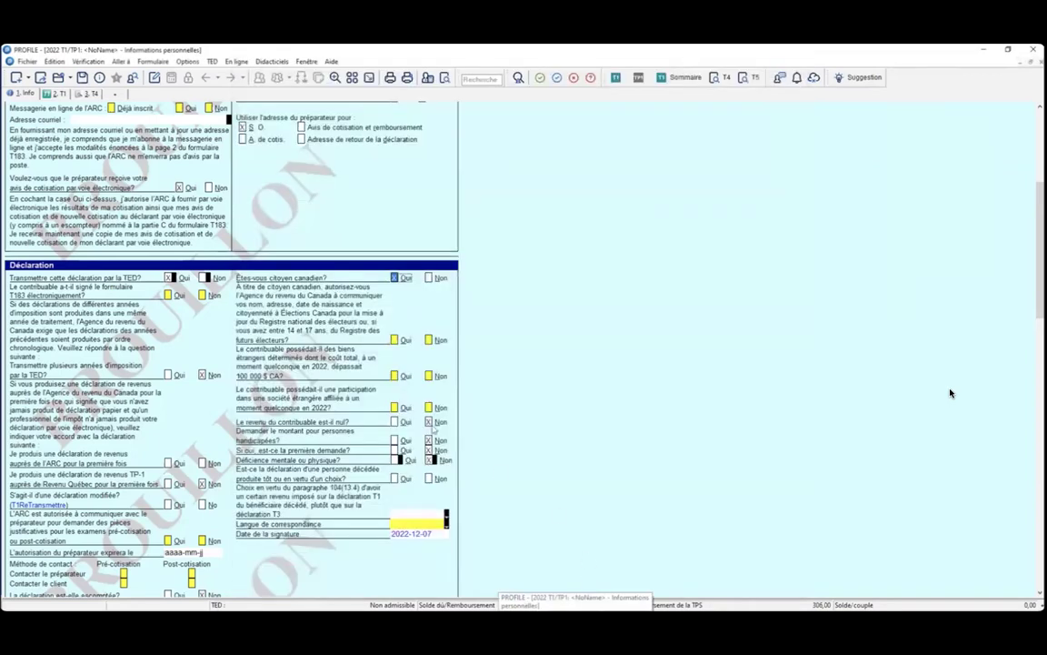
Open the 2022 T1/TP1 print selection for the current return, continuing despite its unresolved verification messages
click(27, 61)
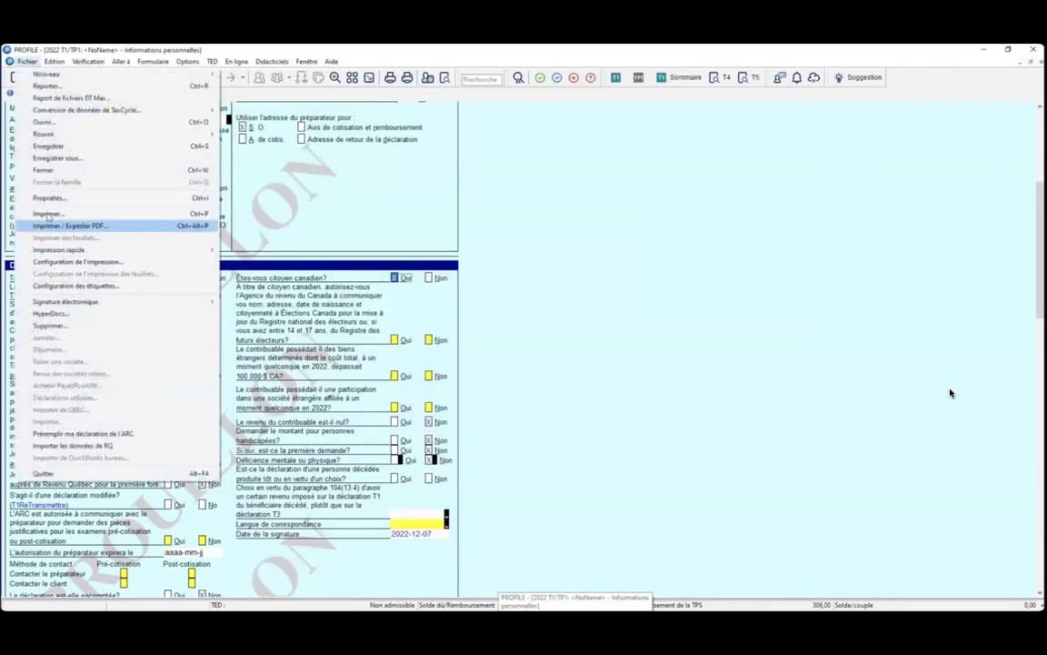
click(64, 225)
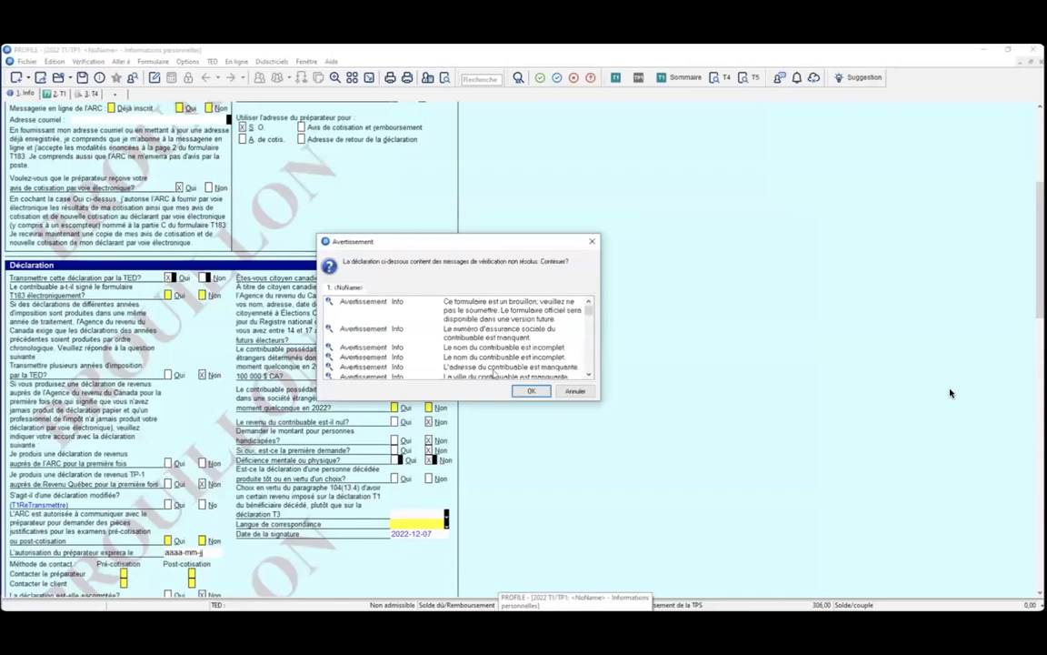
key(Return)
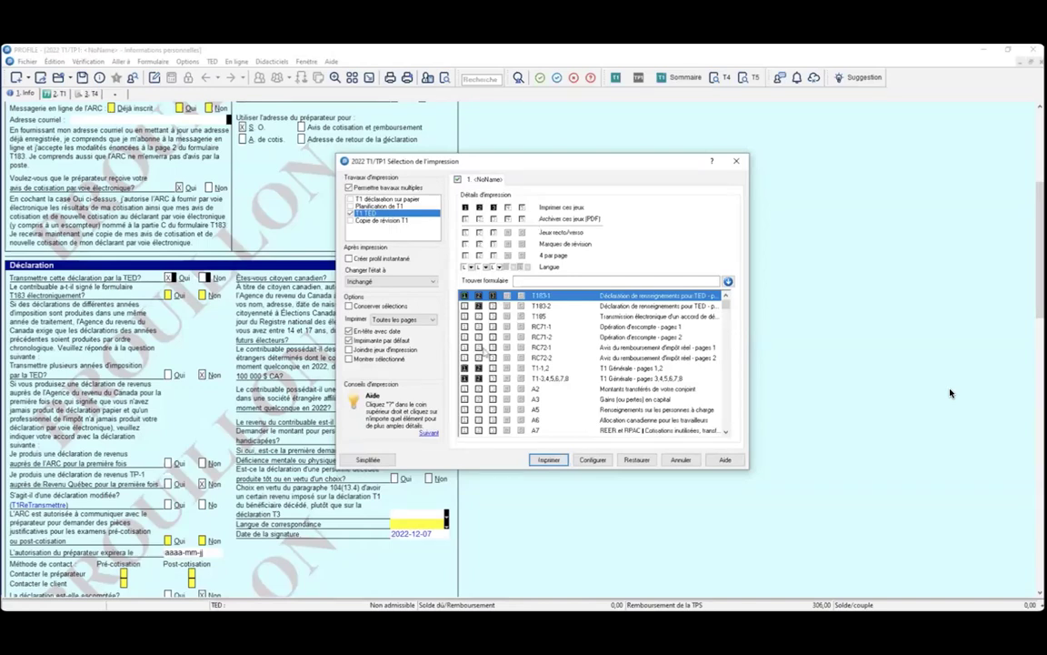
Leave the print selection without printing and review the billing schedule's GST registration number, next invoice number and tax rate fields
click(680, 460)
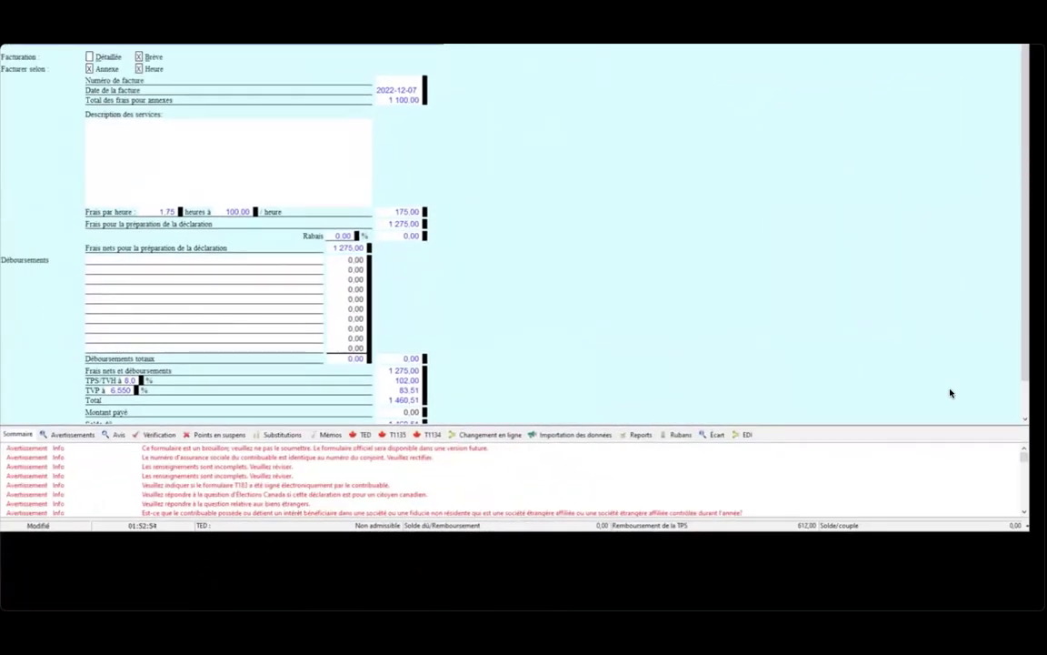
key(alt+o)
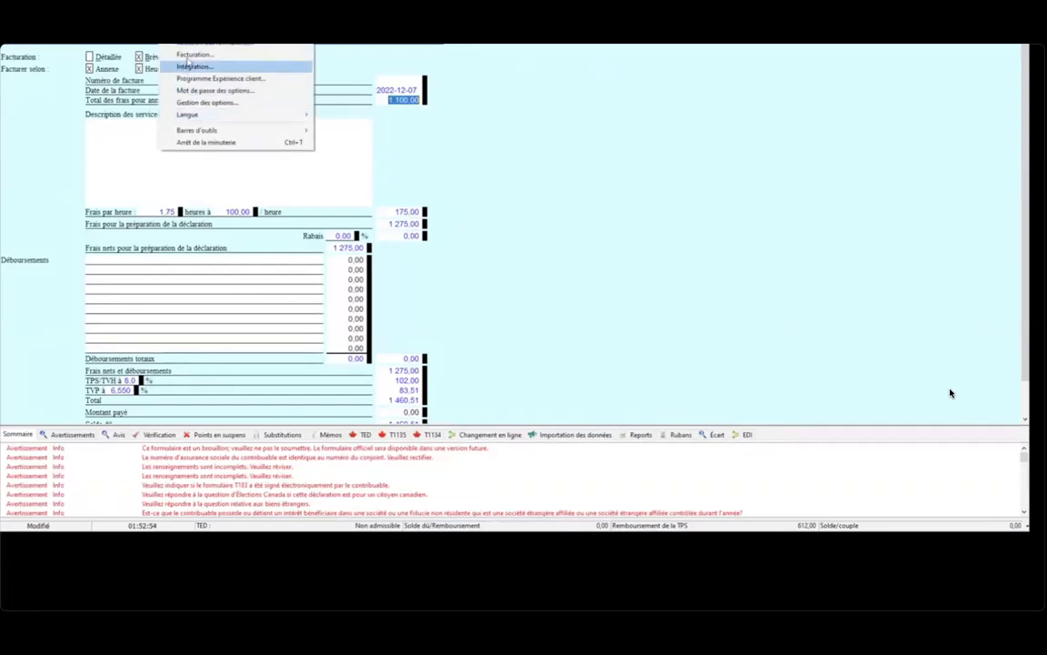
click(213, 46)
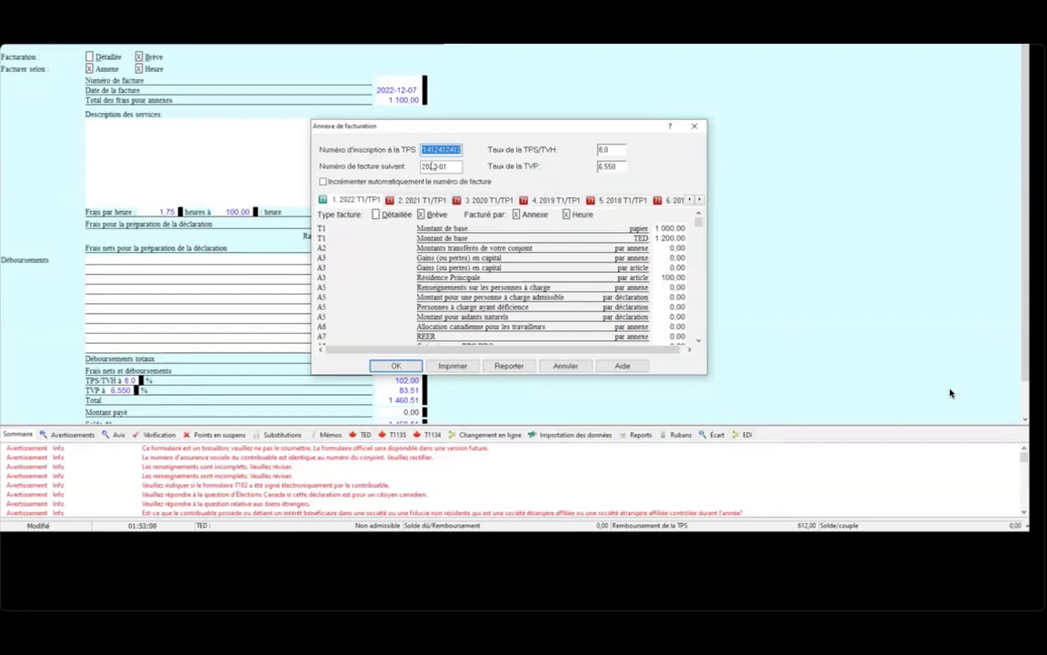
drag(423, 149, 454, 150)
key(Tab)
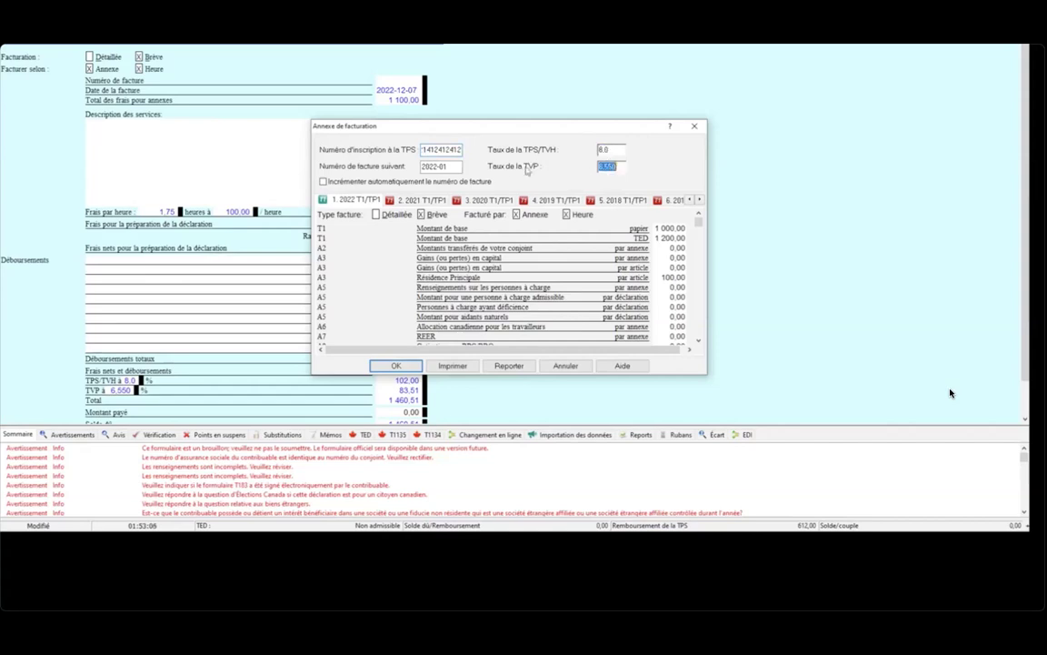
key(Tab)
click(459, 165)
drag(483, 353, 488, 353)
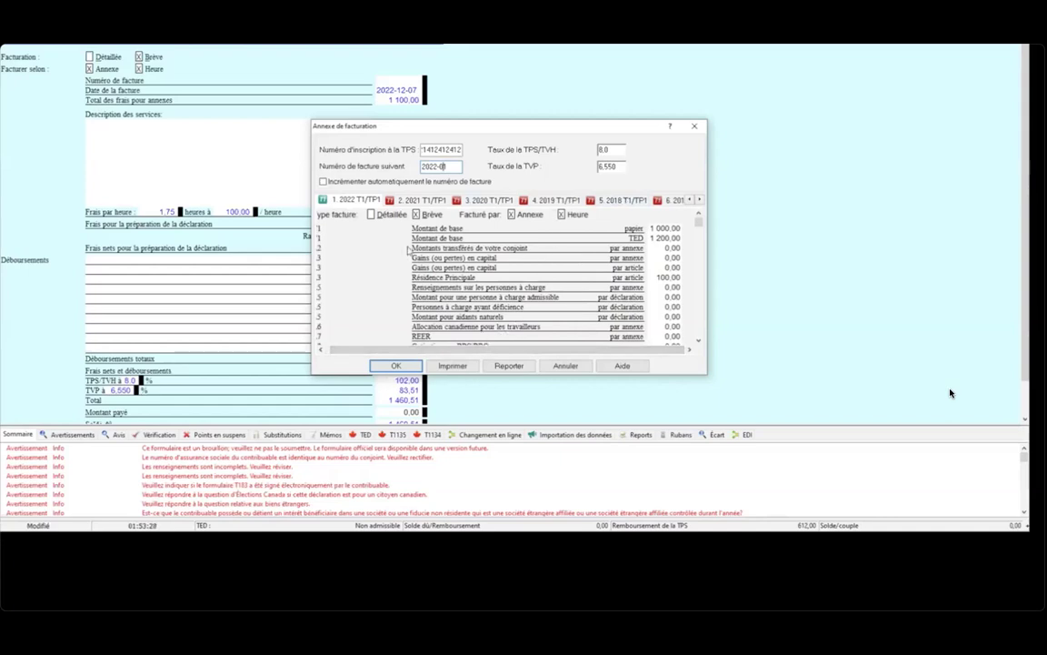
In the 2021 T1/TP1 billing schedule, set the T1 TED base amount to 800 and enable billing by Annexe
click(424, 200)
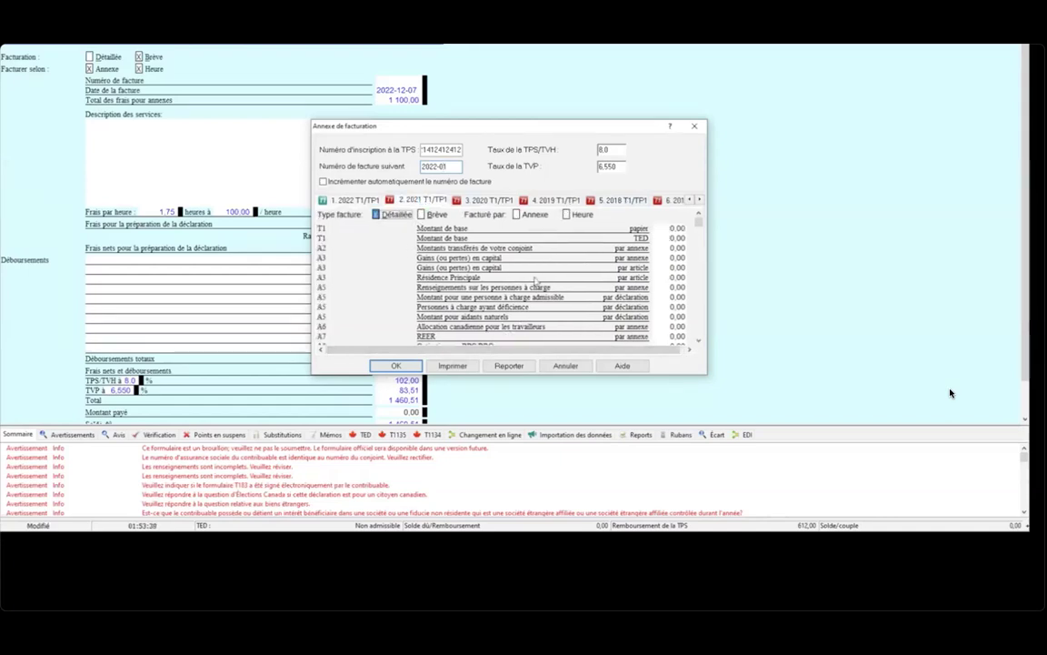
key(Tab)
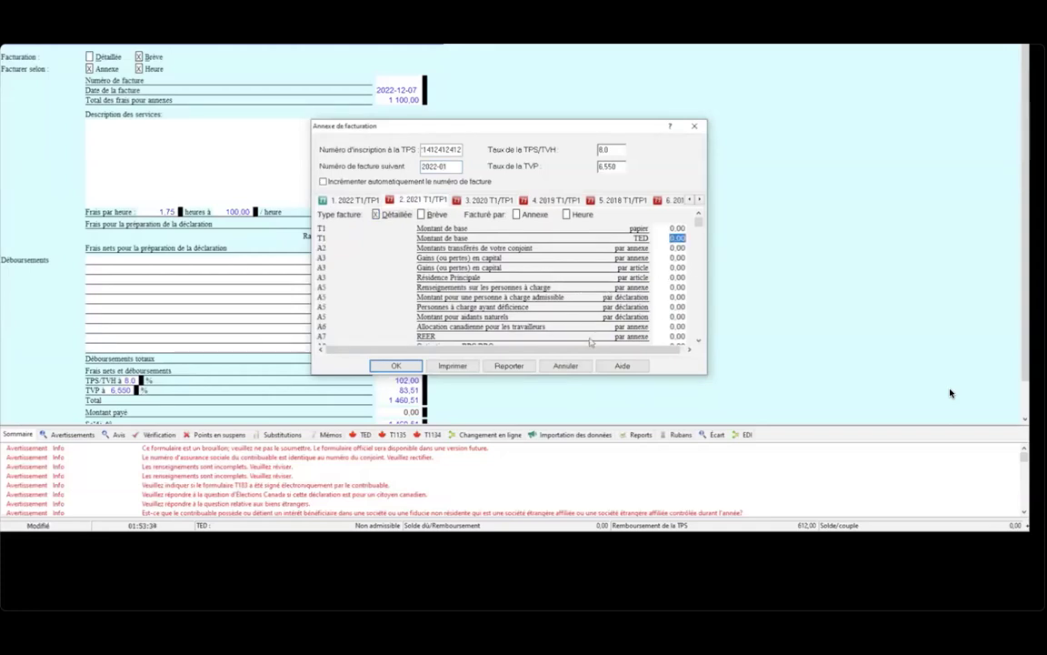
text(800)
click(675, 257)
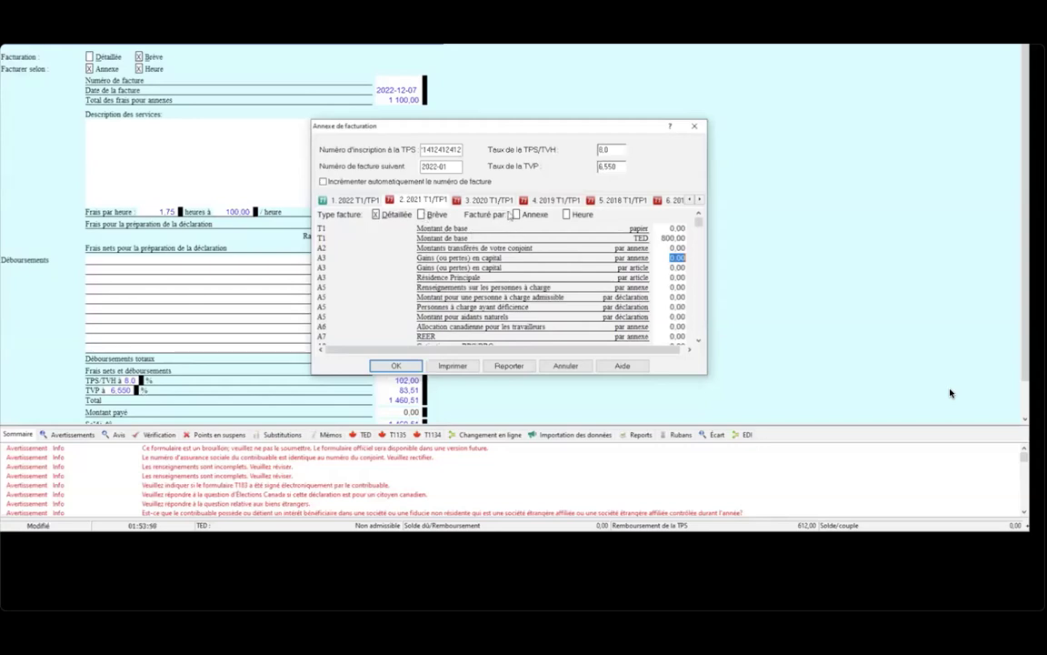
click(515, 213)
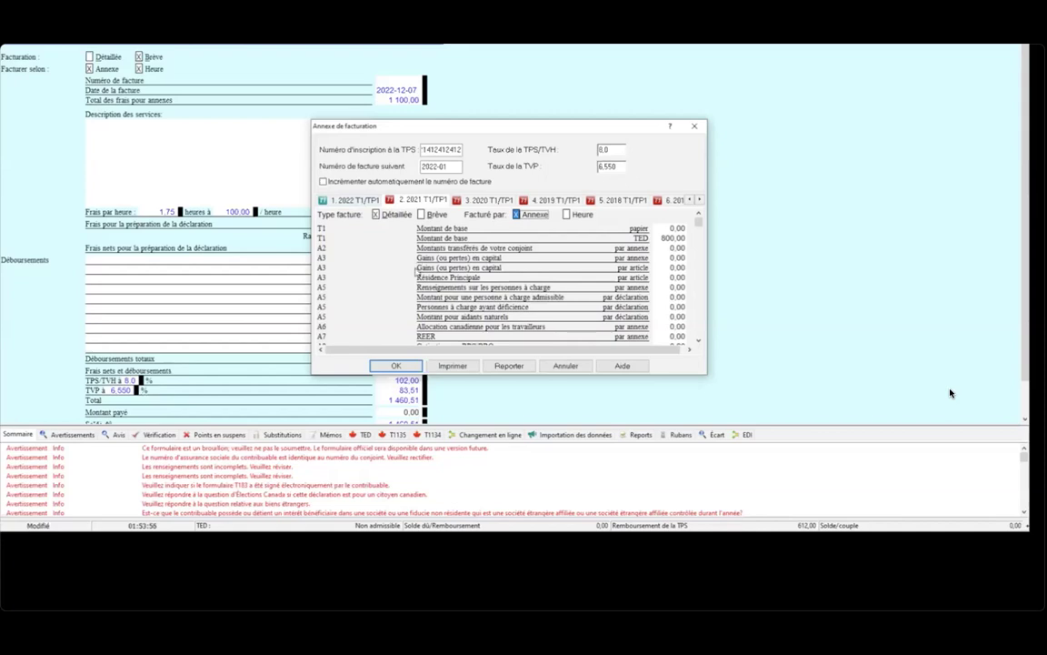
Carry forward the 2021 T1/TP1 billing rates into the 2022 T1/TP1 billing schedule and review the resulting list
click(347, 204)
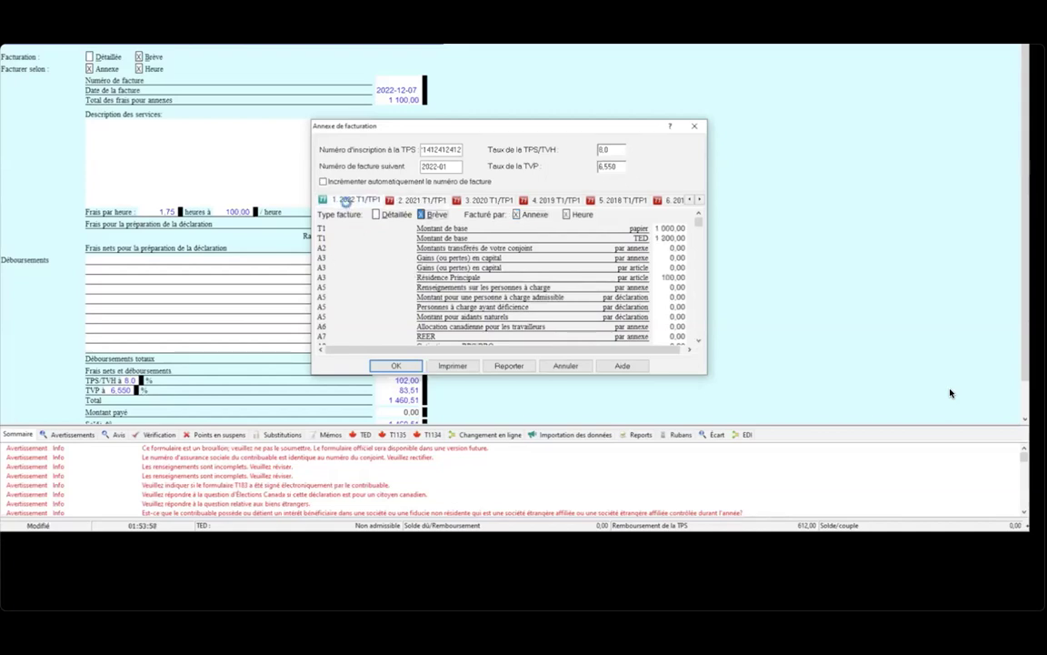
click(510, 366)
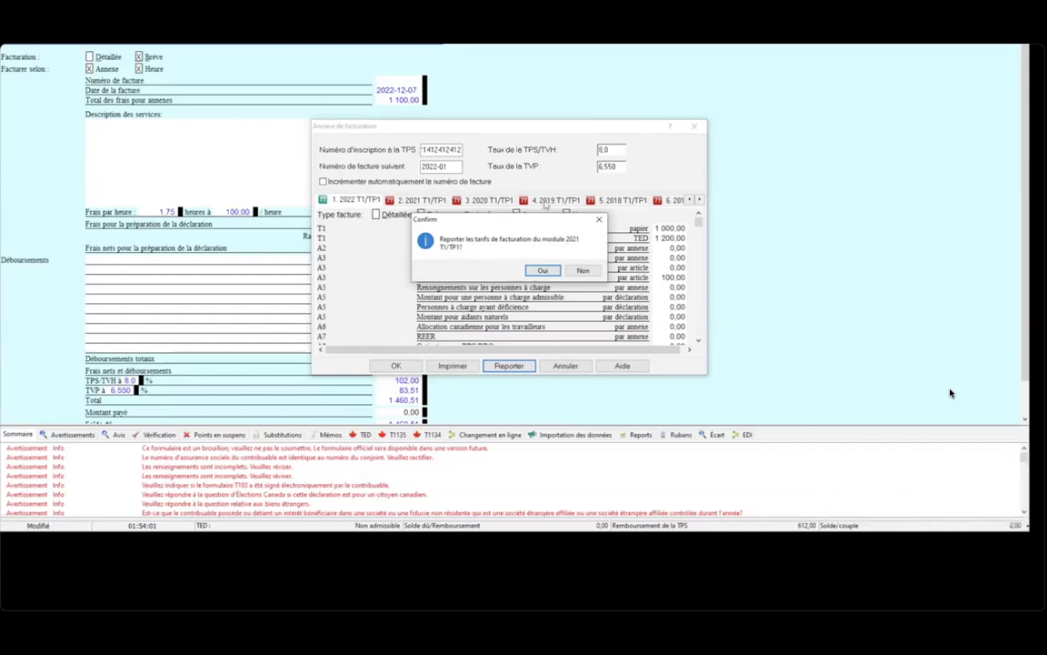
click(542, 271)
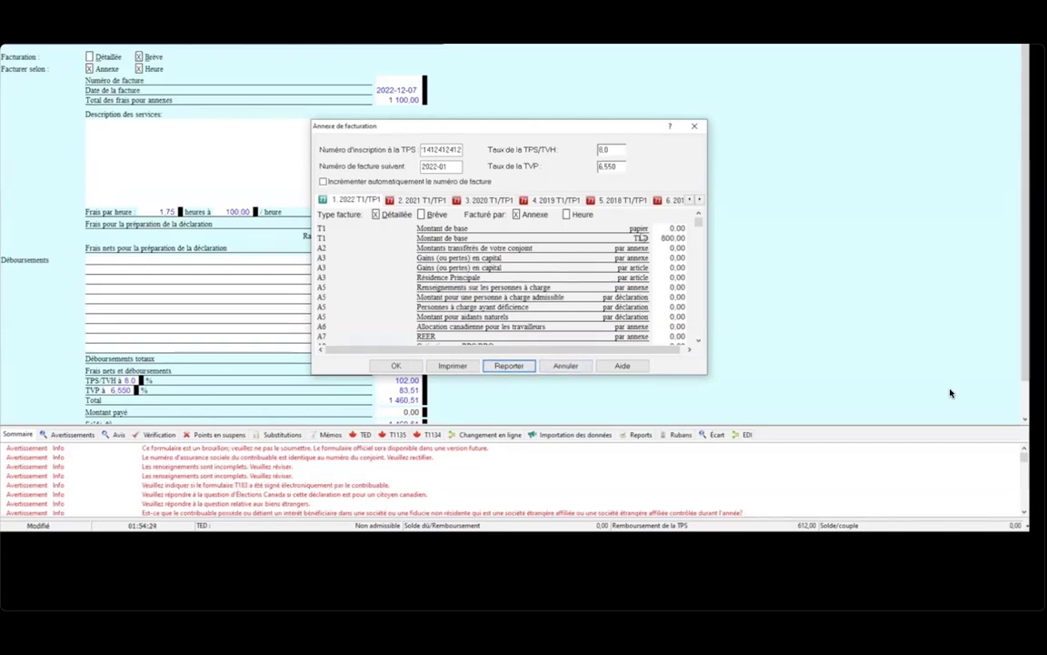
drag(698, 222, 699, 292)
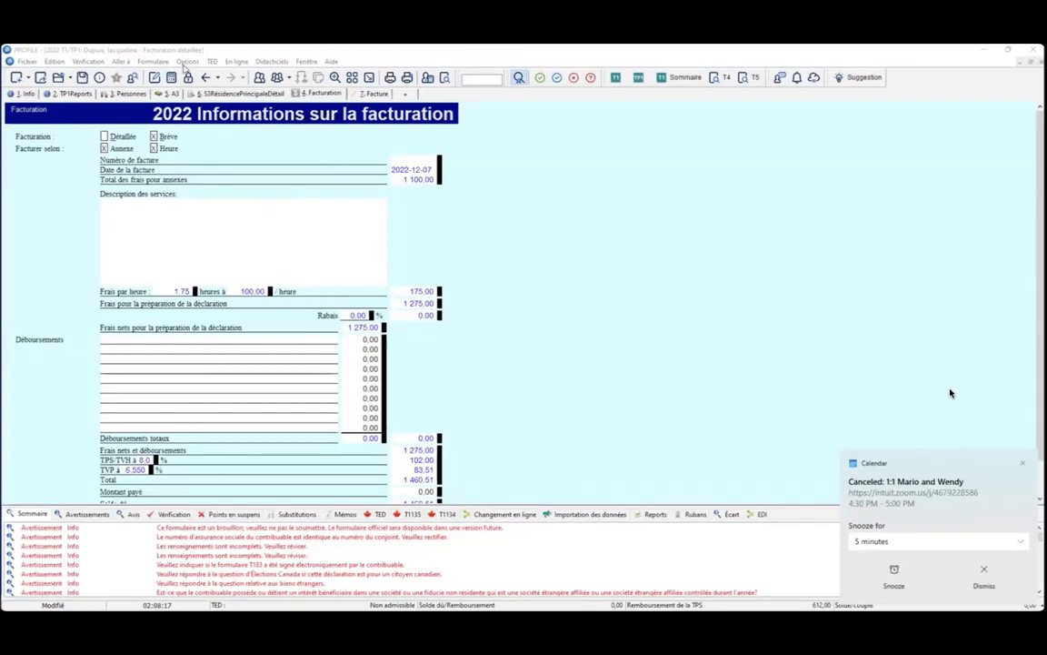
Protect the program options with a new password, entering and confirming the options password
click(187, 62)
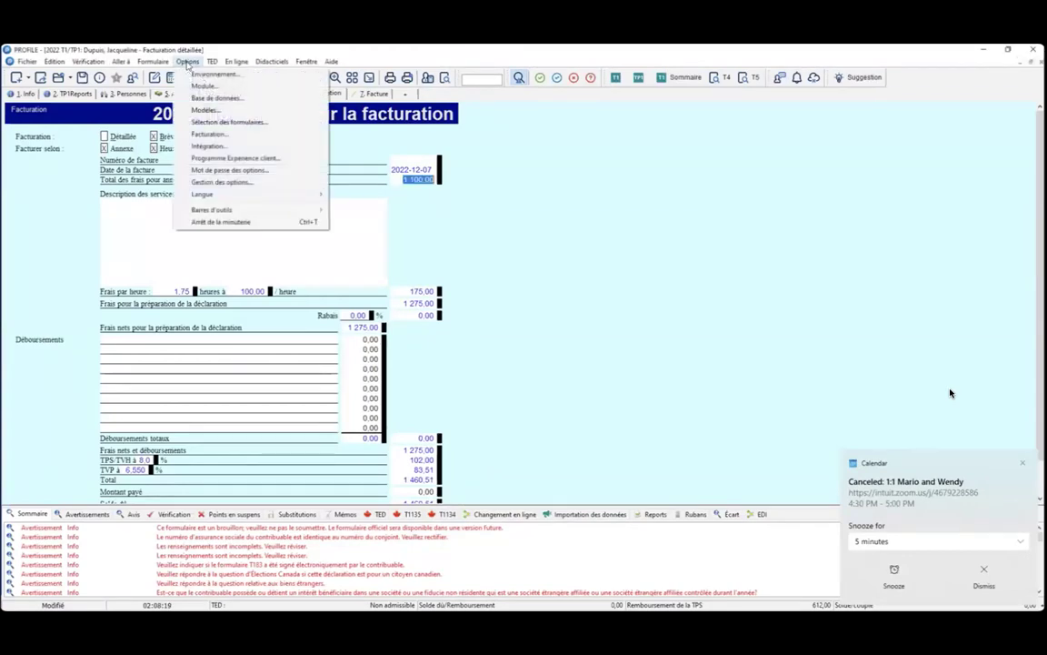
click(219, 171)
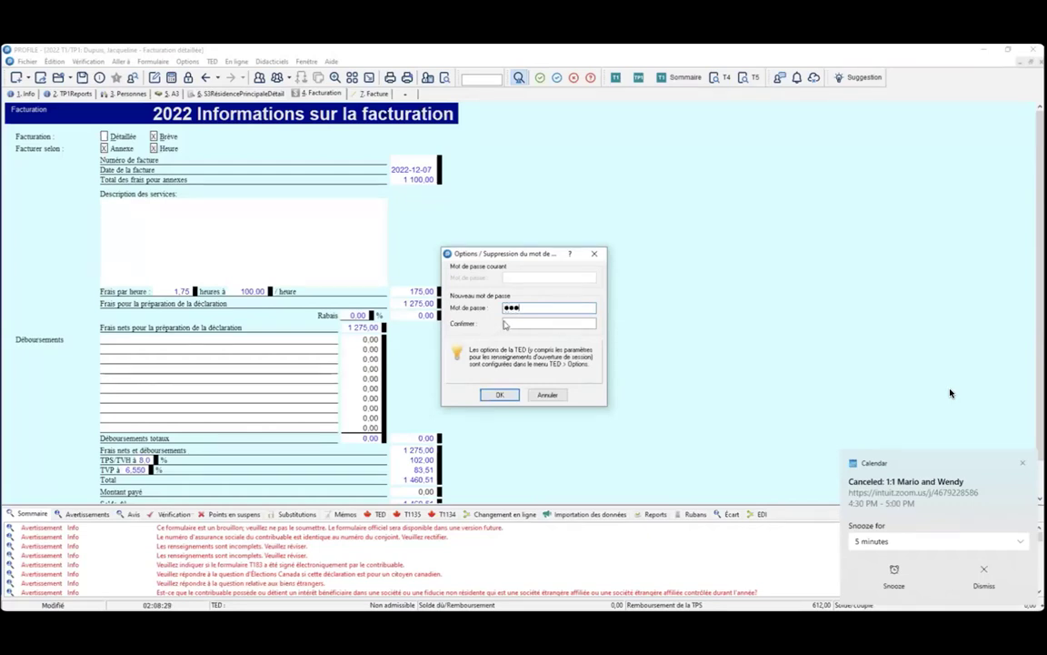
click(508, 324)
click(499, 395)
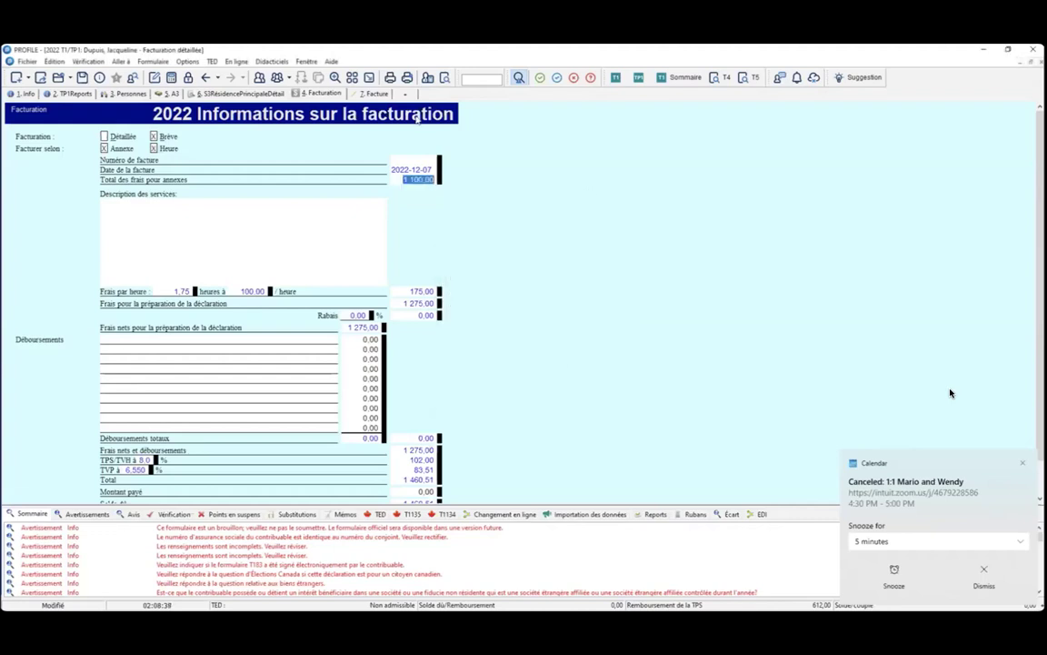
Check the protection by opening the environment options with the options password, and close them without changes
click(187, 61)
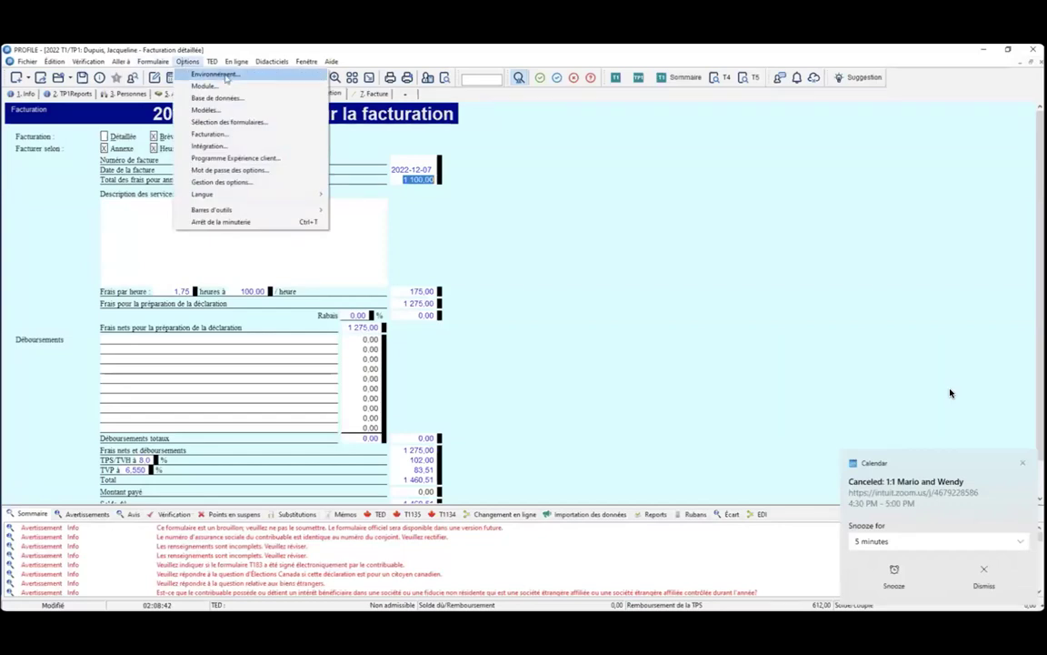
click(226, 79)
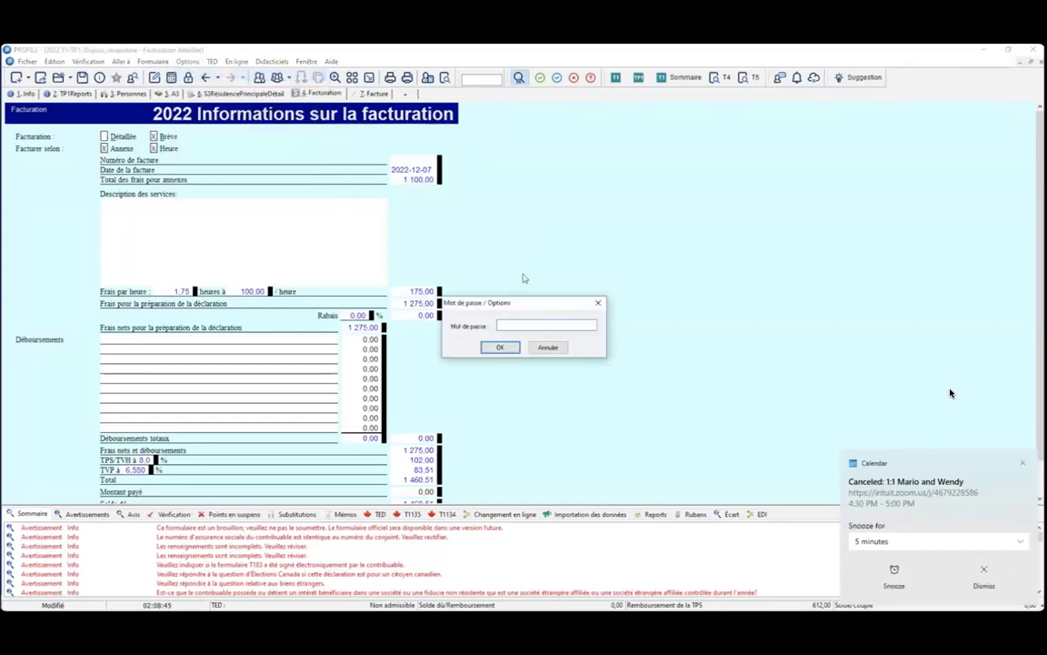
click(499, 347)
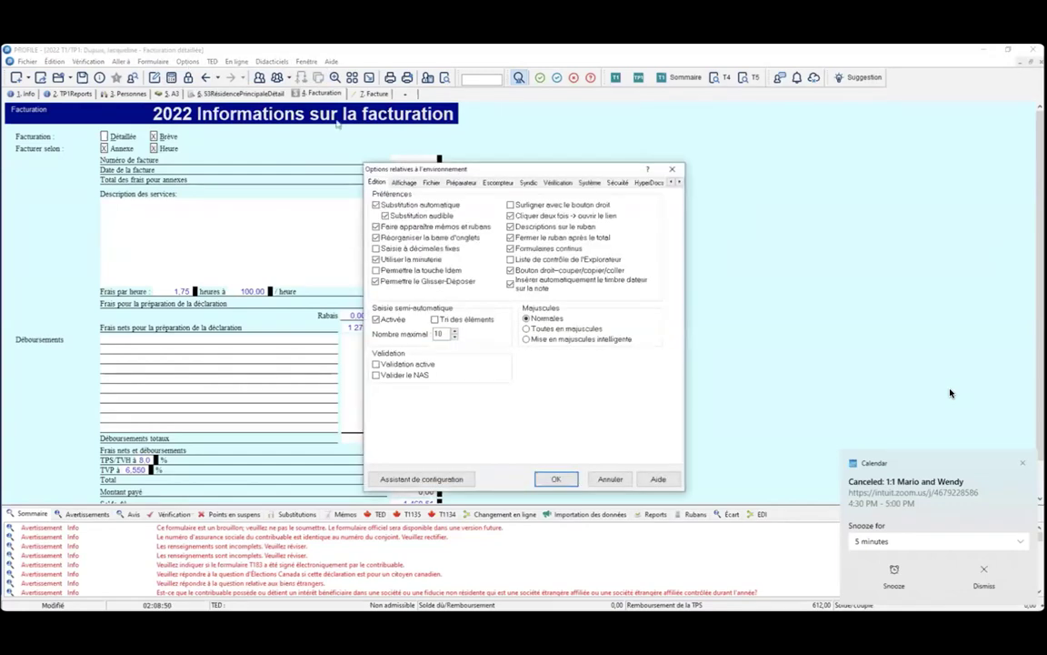
click(673, 168)
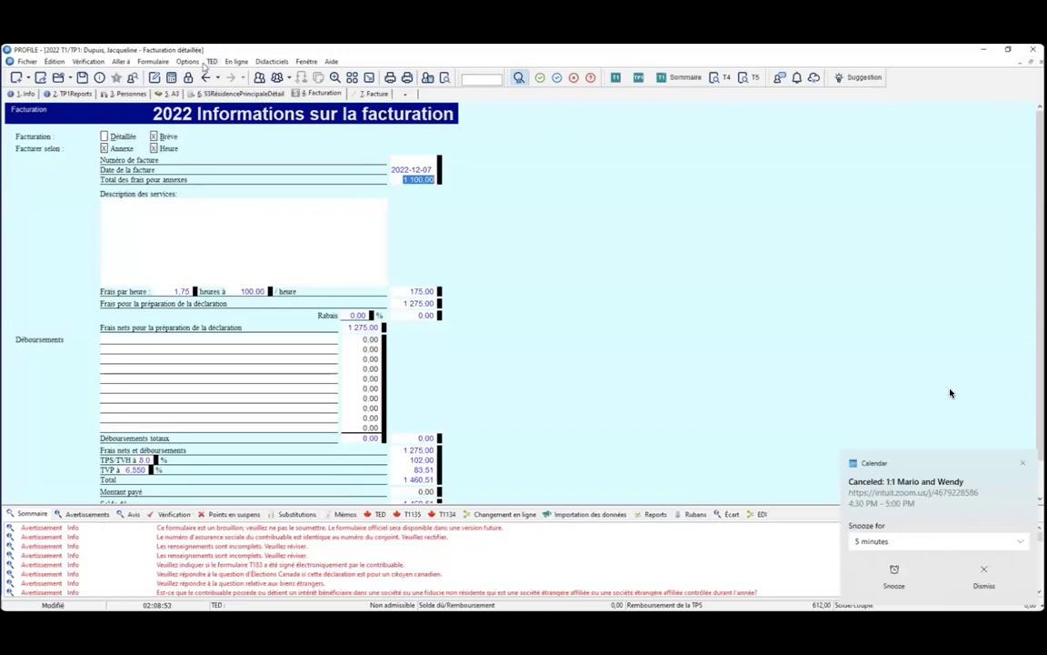
Remove the options password by entering the current password and leaving the new password and confirmation blank
click(188, 62)
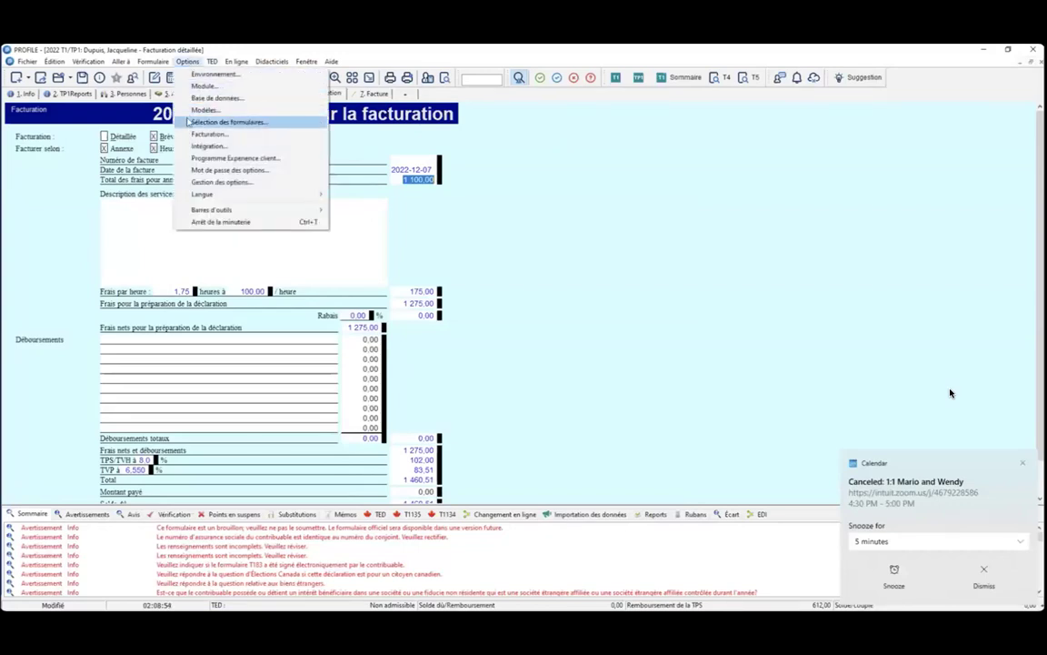
click(234, 171)
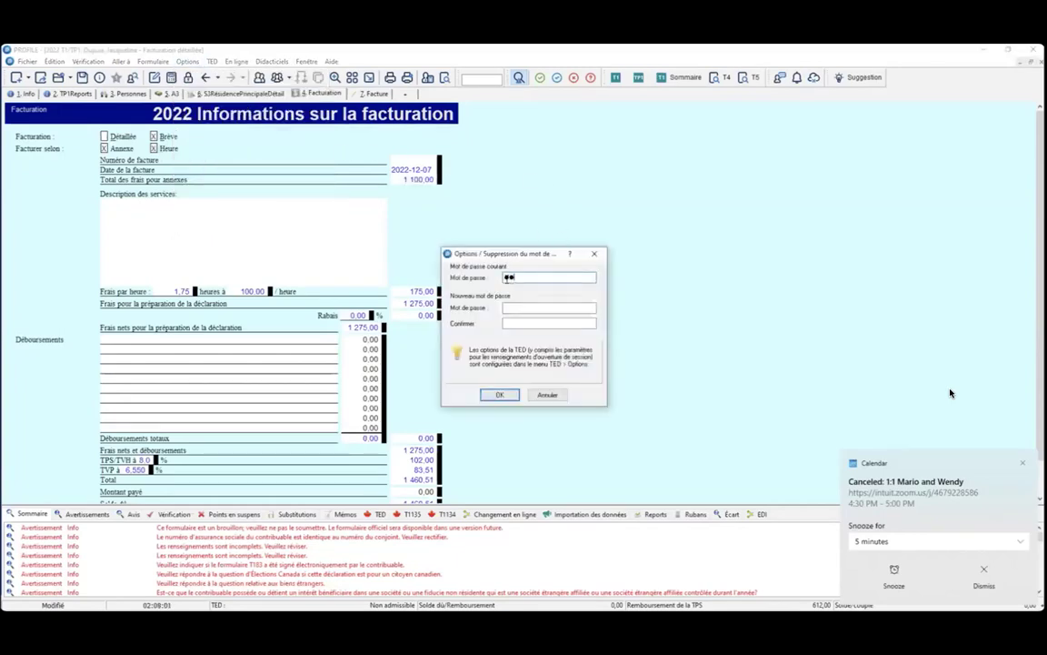
key(Tab)
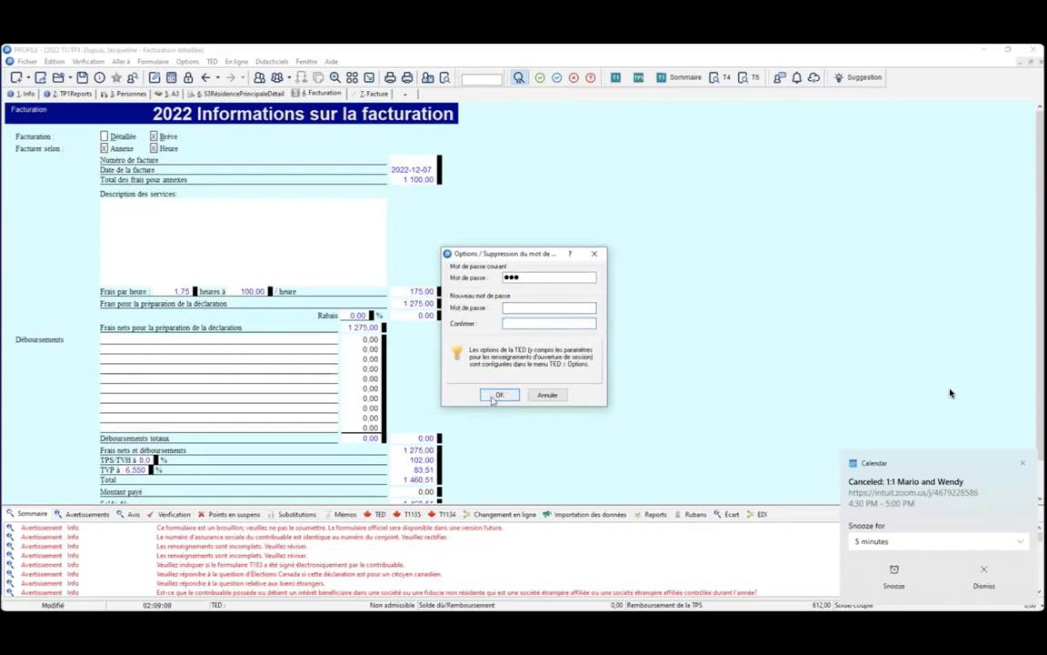
key(Return)
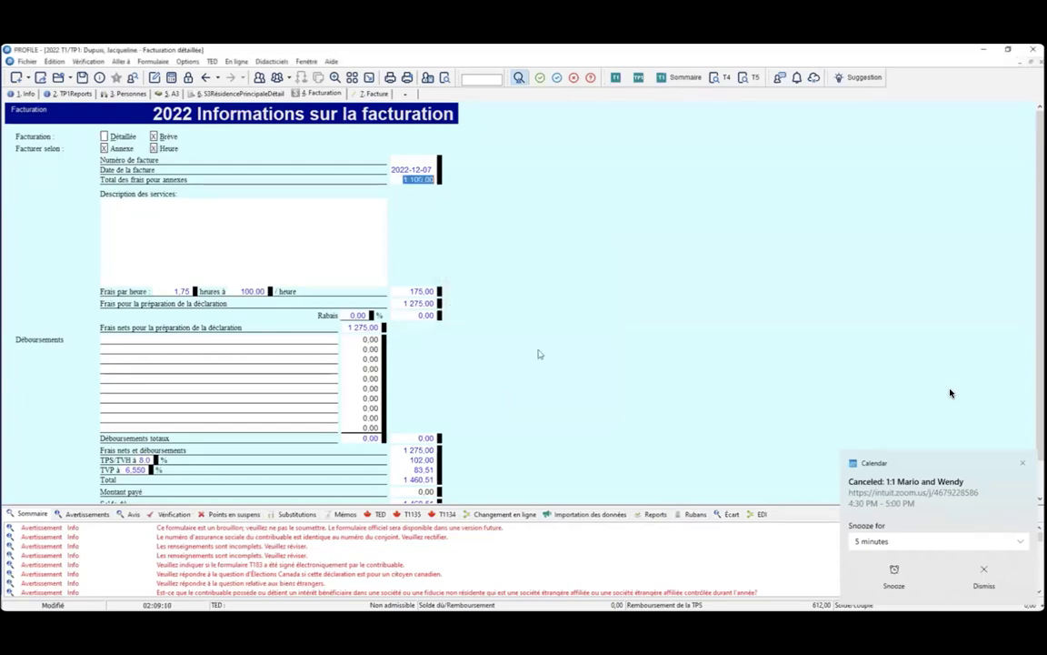
Open the environment options again to check whether a password is still requested
click(187, 61)
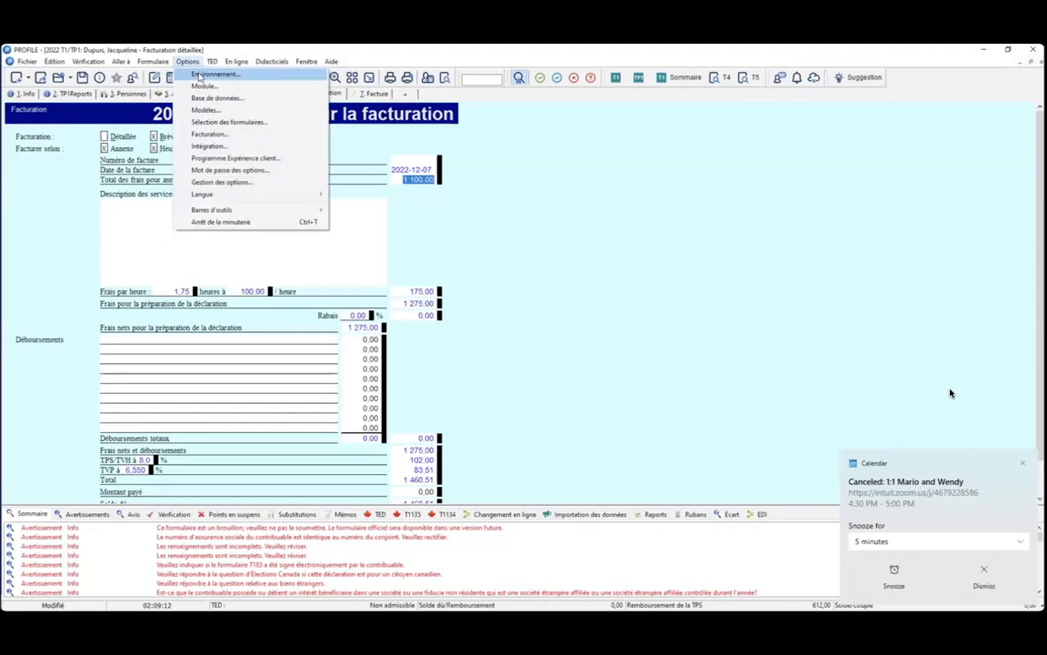
click(202, 74)
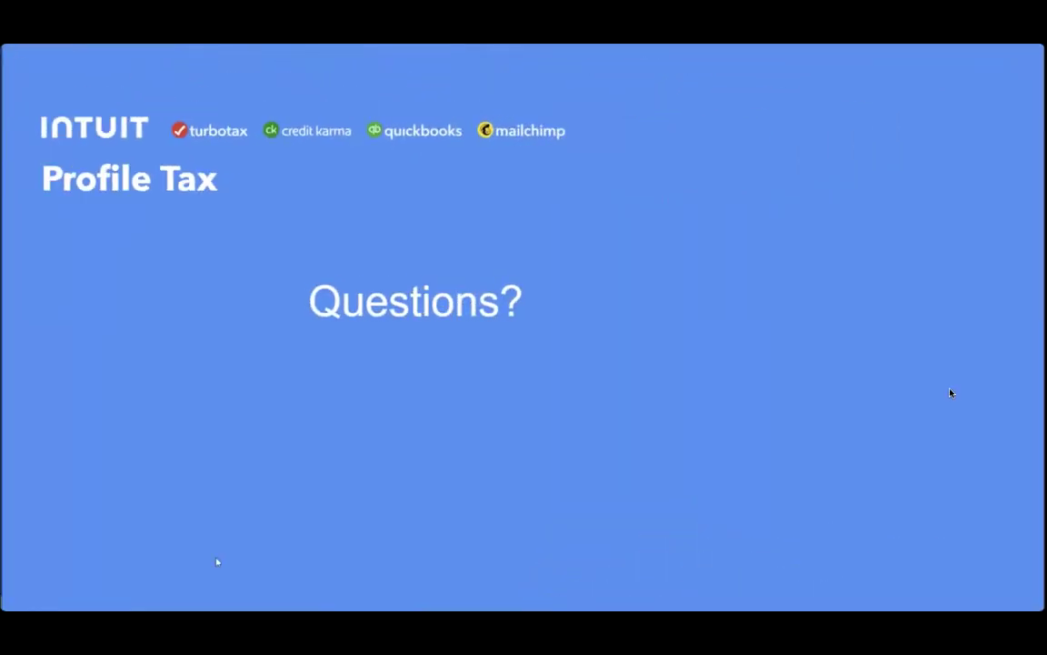
mouse_move(1030, 221)
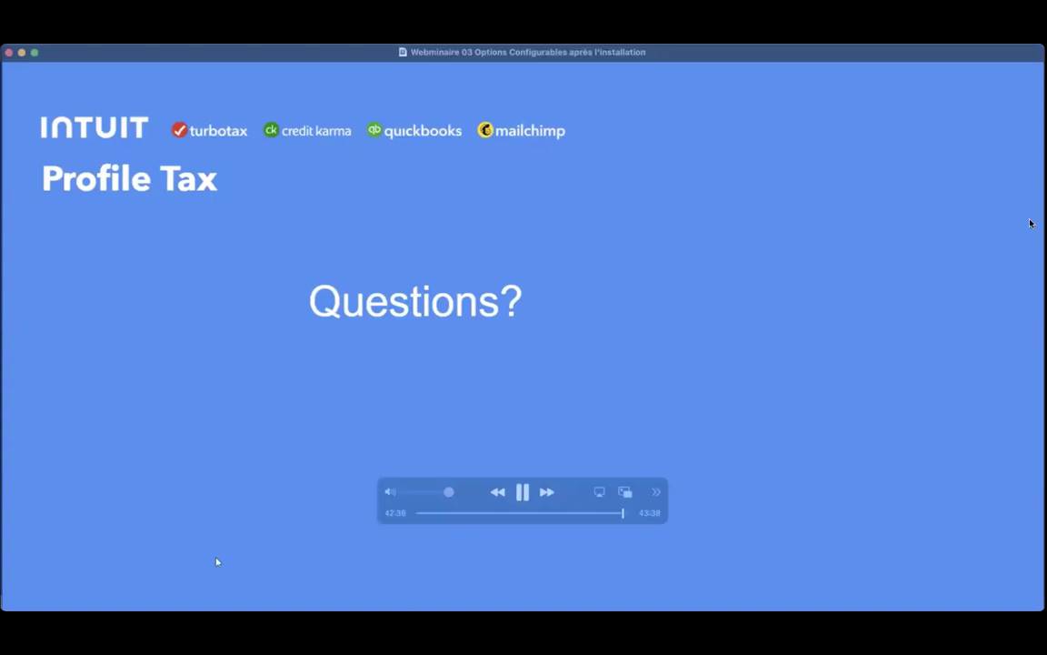